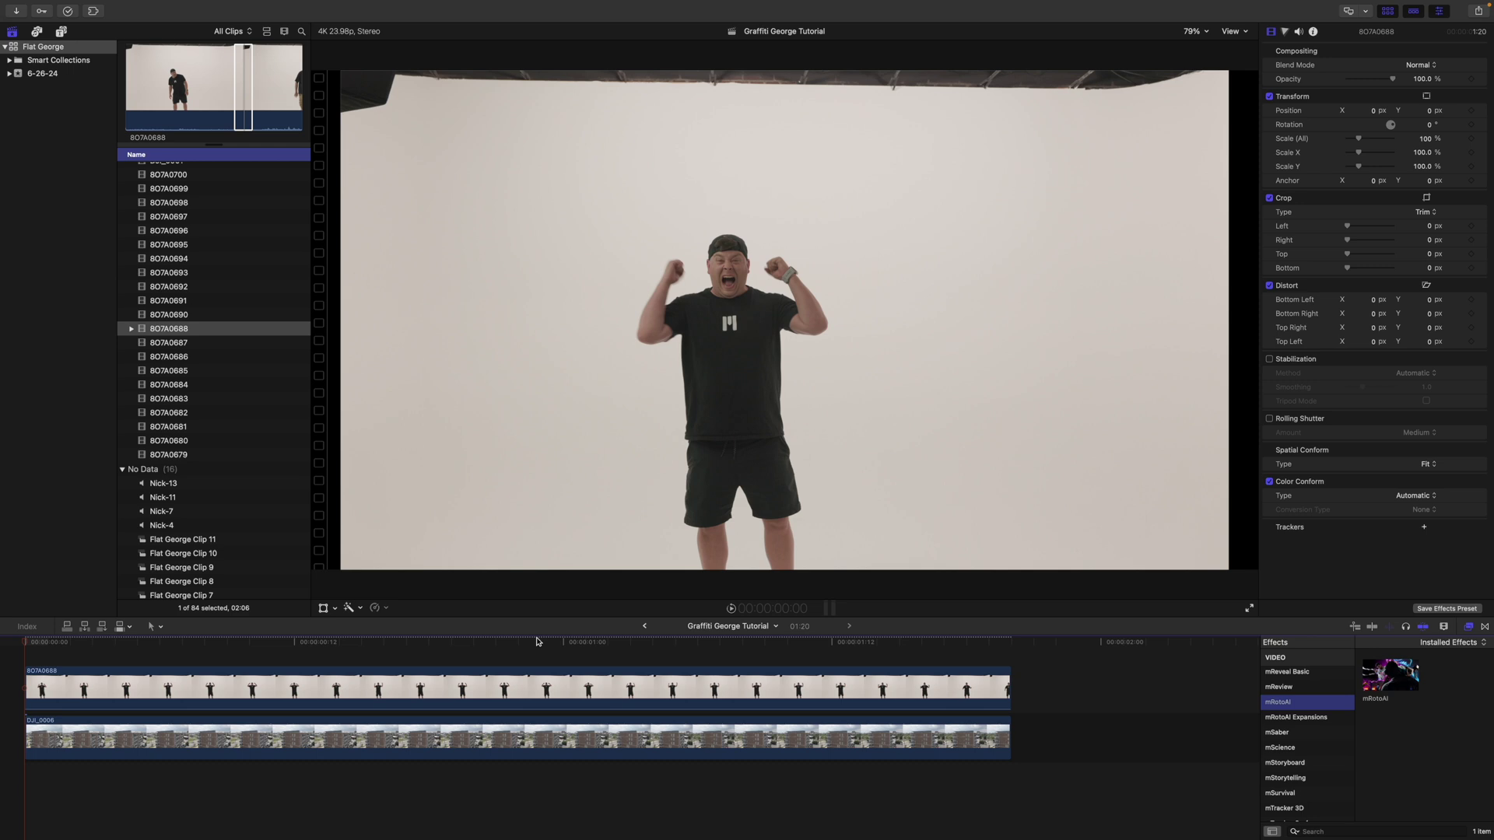
# - Disable the upper clip of the man to preview the building footage underneath, and re-enable it
pyautogui.moveTo(29, 643); pyautogui.dragTo(78, 654)
pyautogui.click(75, 693)
pyautogui.press('v')
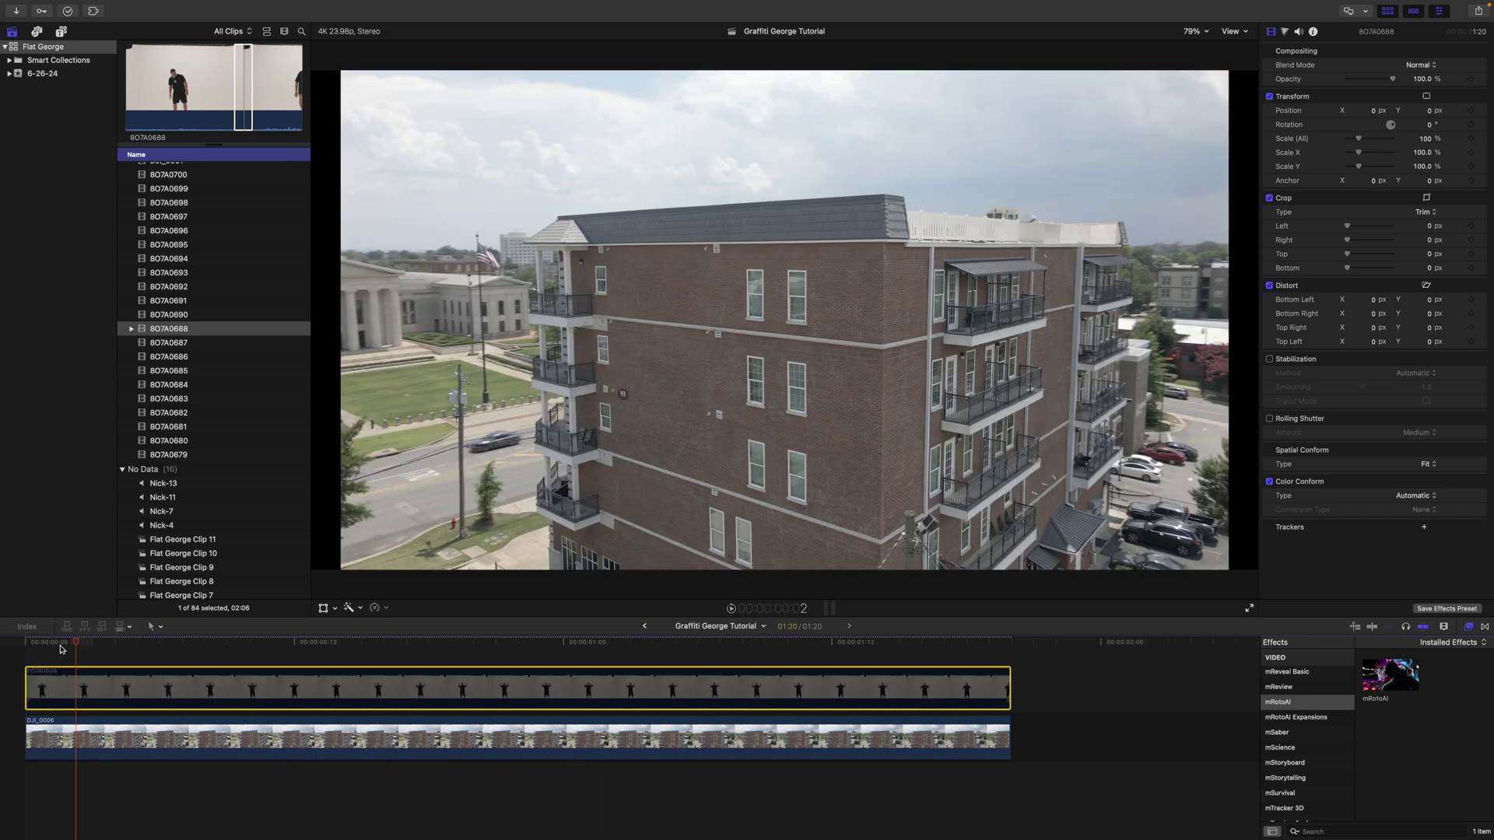
pyautogui.click(343, 652)
pyautogui.moveTo(345, 647); pyautogui.dragTo(418, 651)
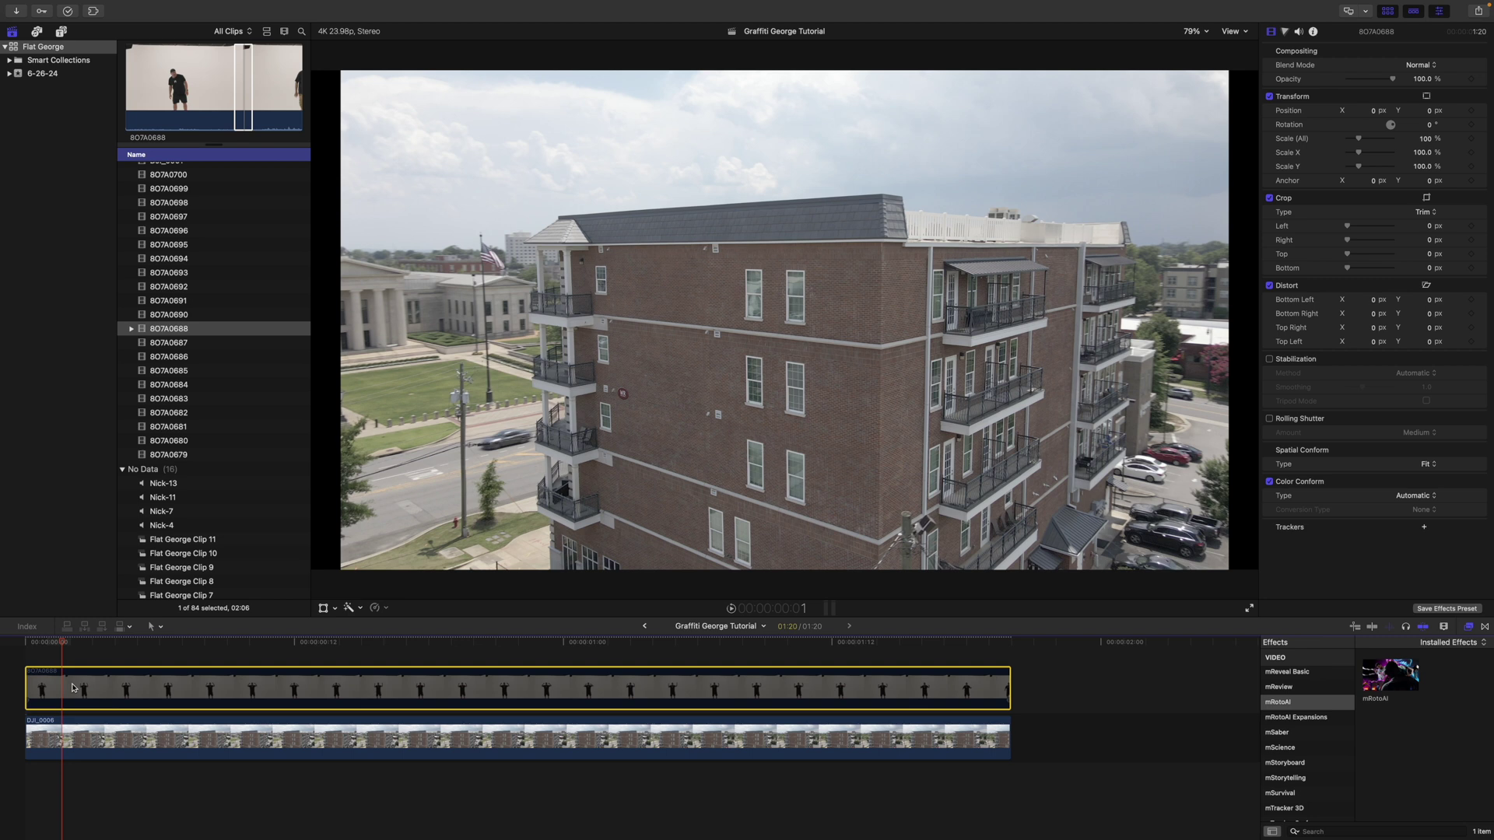
pyautogui.press('v')
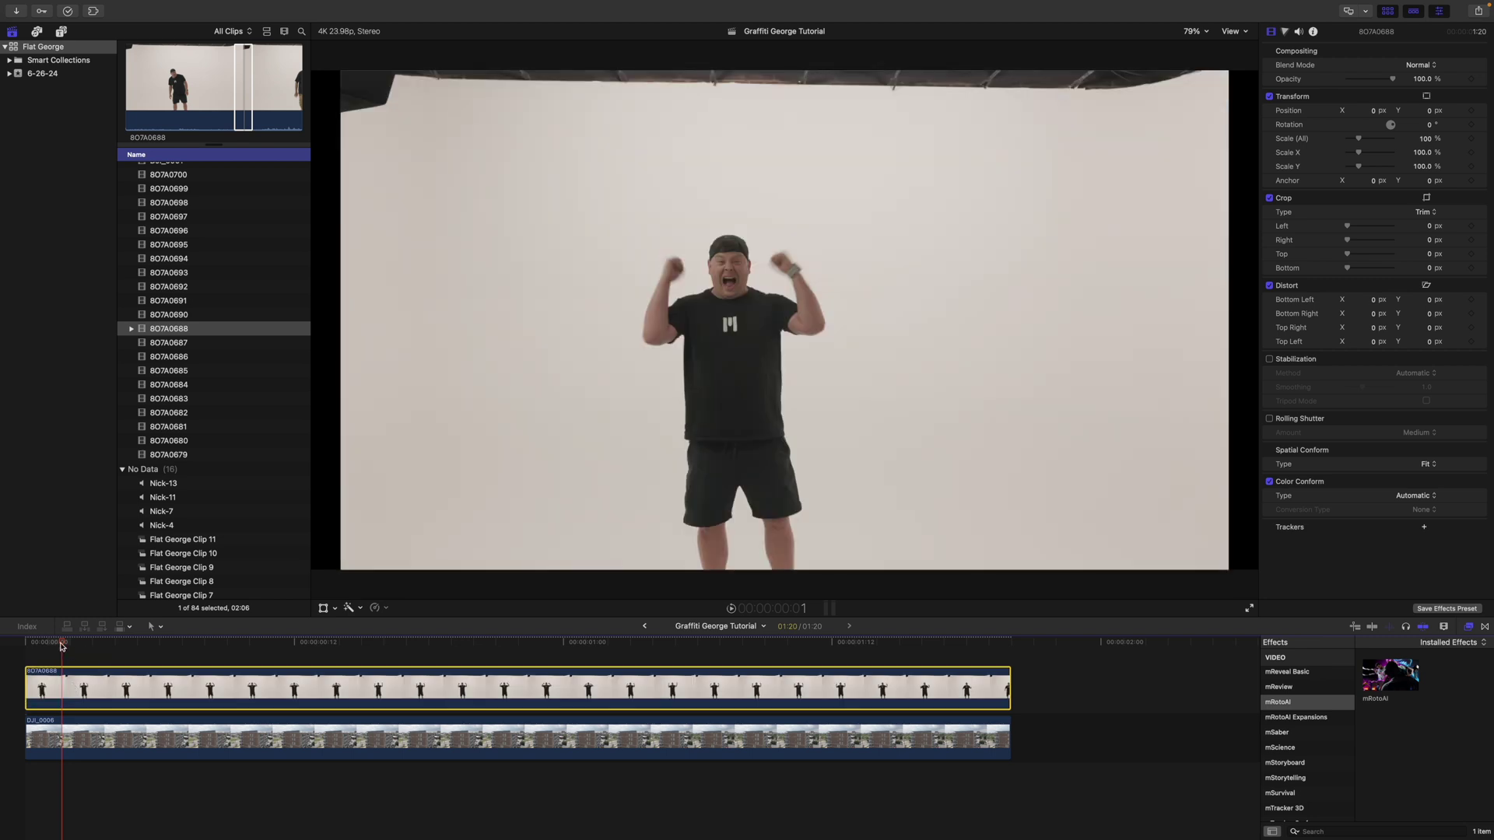
# - Apply the mRotoAI effect to the upper clip at frame 9 and set its precision to Accurate
pyautogui.moveTo(63, 646); pyautogui.dragTo(229, 655)
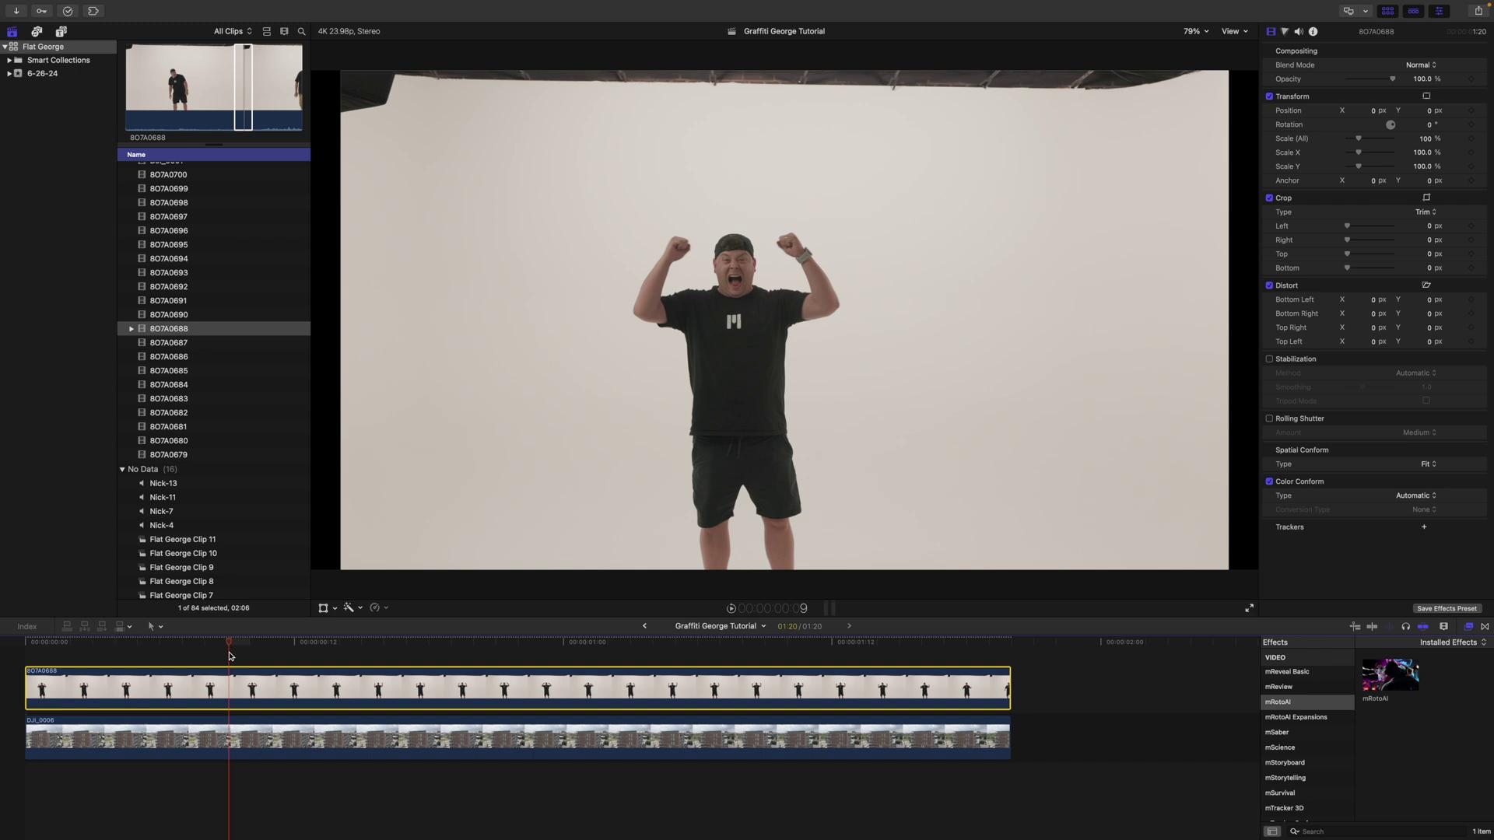
pyautogui.moveTo(230, 656); pyautogui.dragTo(229, 656)
pyautogui.moveTo(1390, 675); pyautogui.dragTo(326, 695)
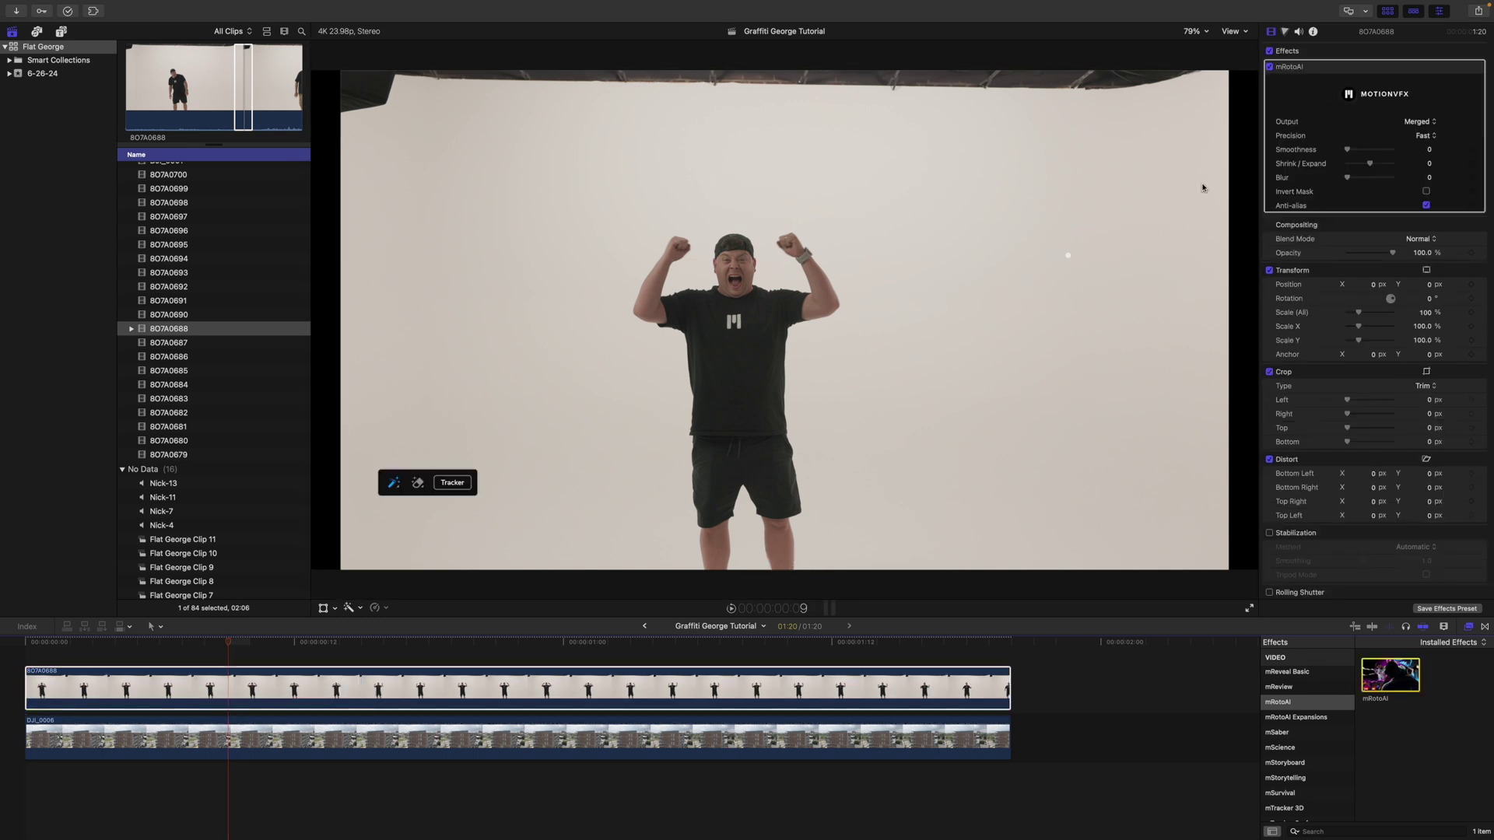
pyautogui.click(1421, 139)
pyautogui.click(1425, 150)
# - Paint the mRotoAI mask over the man's whole body and track it forwards and backwards through the clip
pyautogui.moveTo(718, 576)
pyautogui.mouseDown()
pyautogui.moveTo(733, 425)
pyautogui.moveTo(765, 425)
pyautogui.moveTo(783, 562)
pyautogui.moveTo(761, 340)
pyautogui.moveTo(775, 314)
pyautogui.moveTo(818, 298)
pyautogui.moveTo(791, 241)
pyautogui.moveTo(821, 284)
pyautogui.moveTo(815, 302)
pyautogui.moveTo(762, 317)
pyautogui.moveTo(726, 279)
pyautogui.moveTo(738, 248)
pyautogui.moveTo(732, 315)
pyautogui.moveTo(661, 307)
pyautogui.moveTo(680, 246)
pyautogui.moveTo(667, 262)
pyautogui.moveTo(681, 316)
pyautogui.mouseUp()
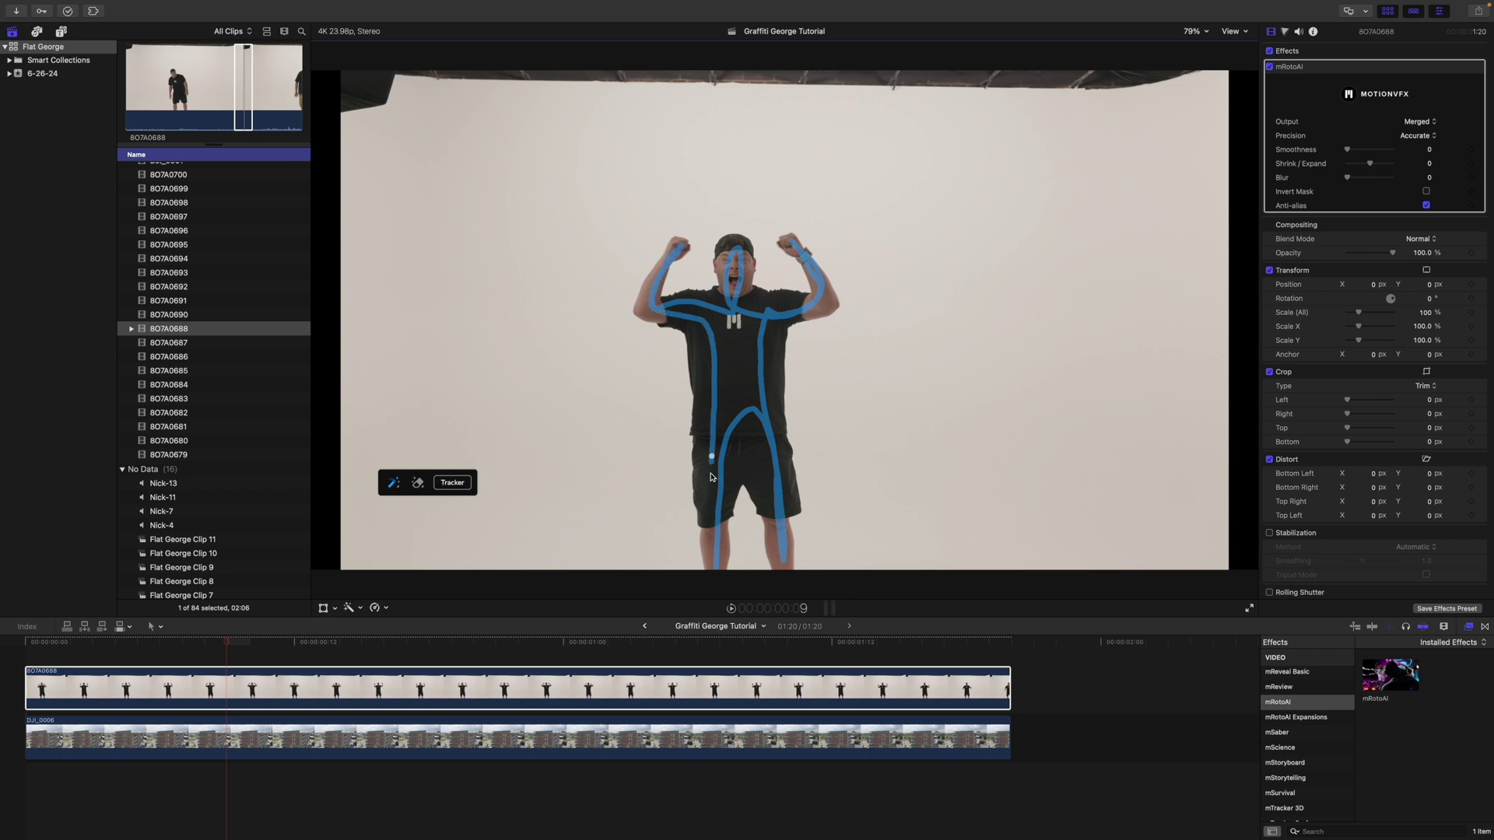
pyautogui.click(730, 374)
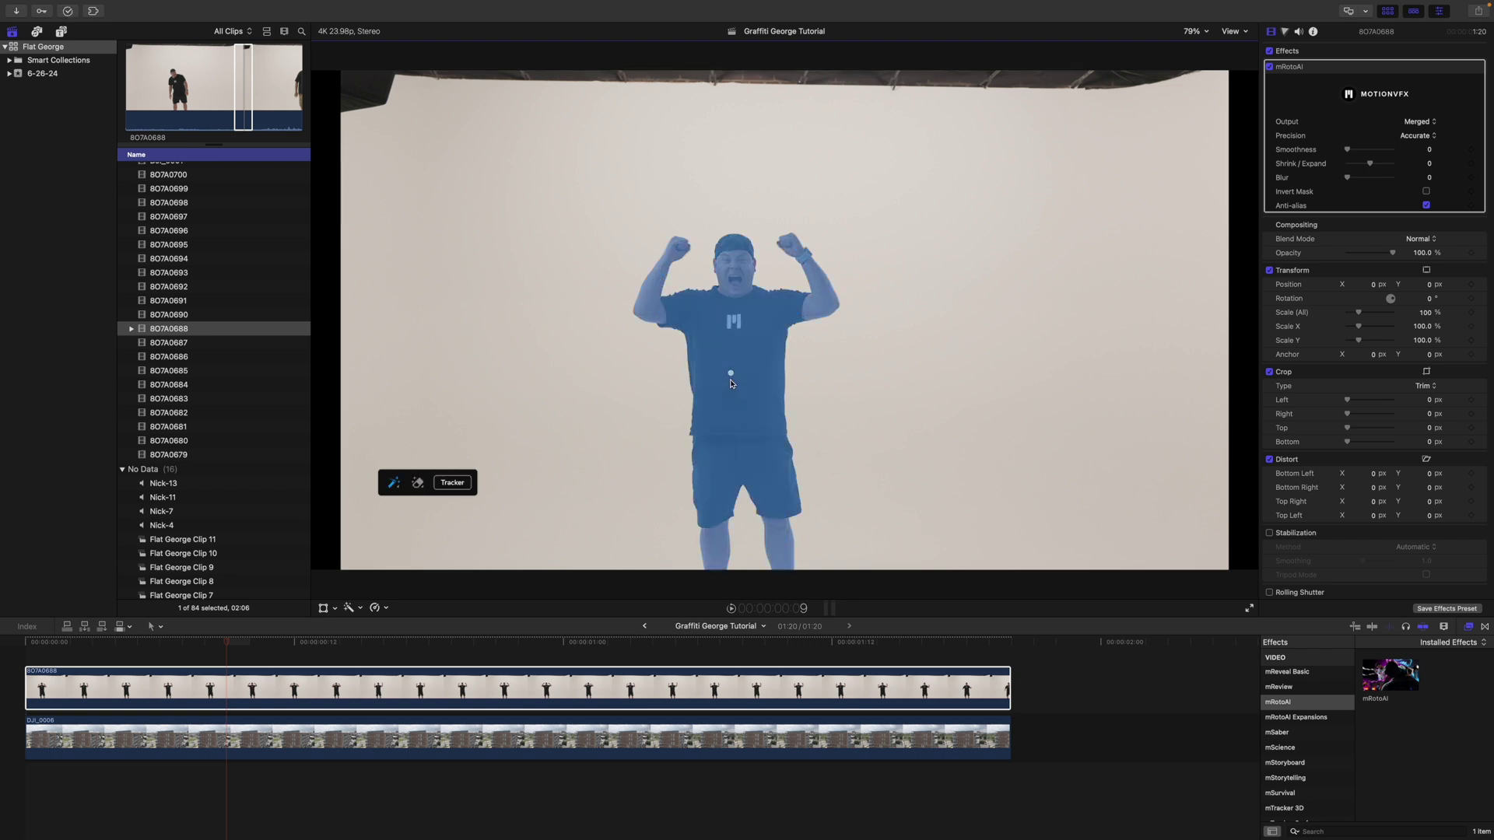
pyautogui.click(449, 489)
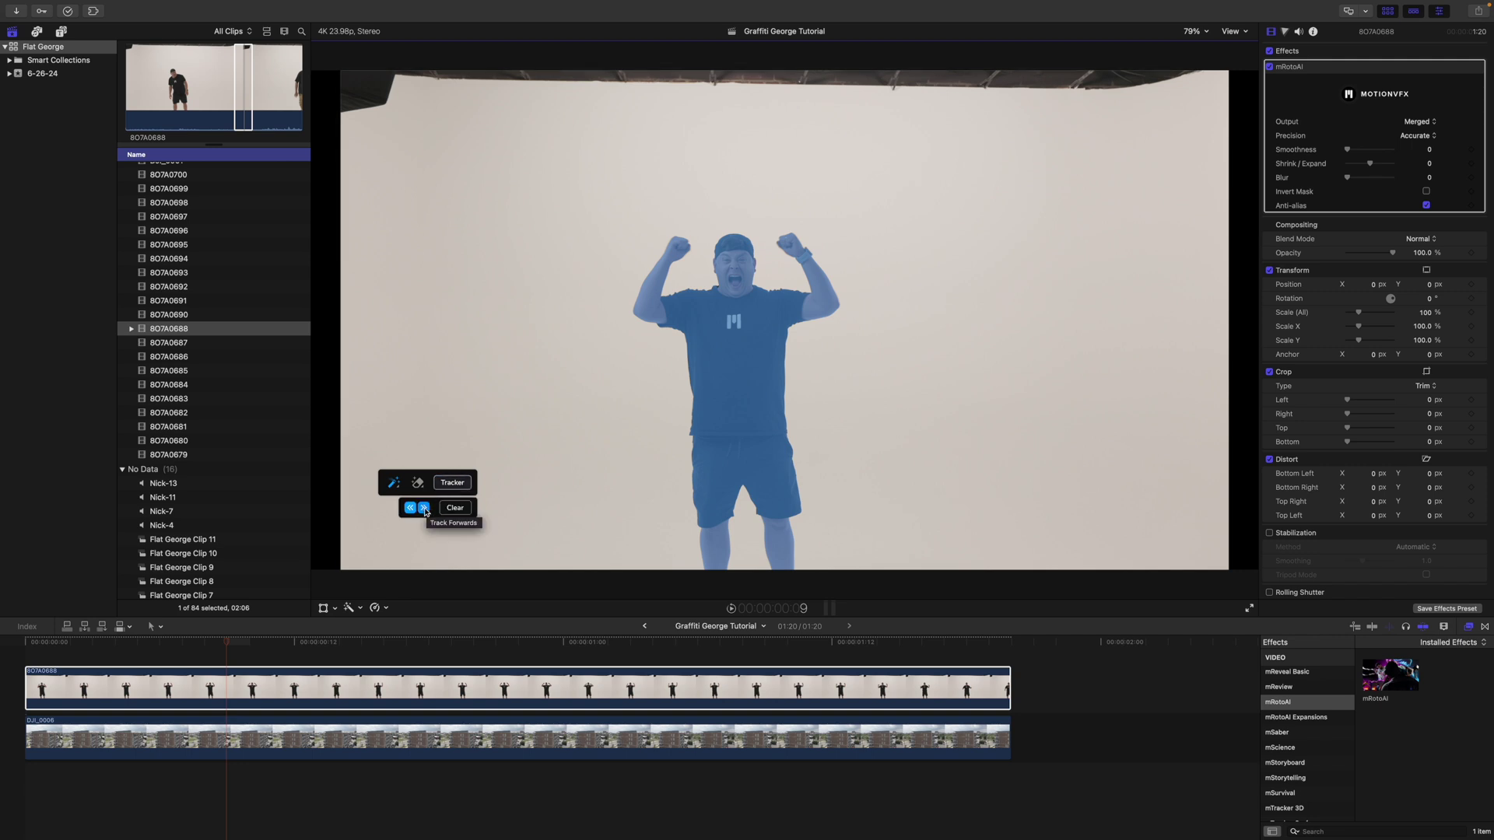
pyautogui.click(424, 509)
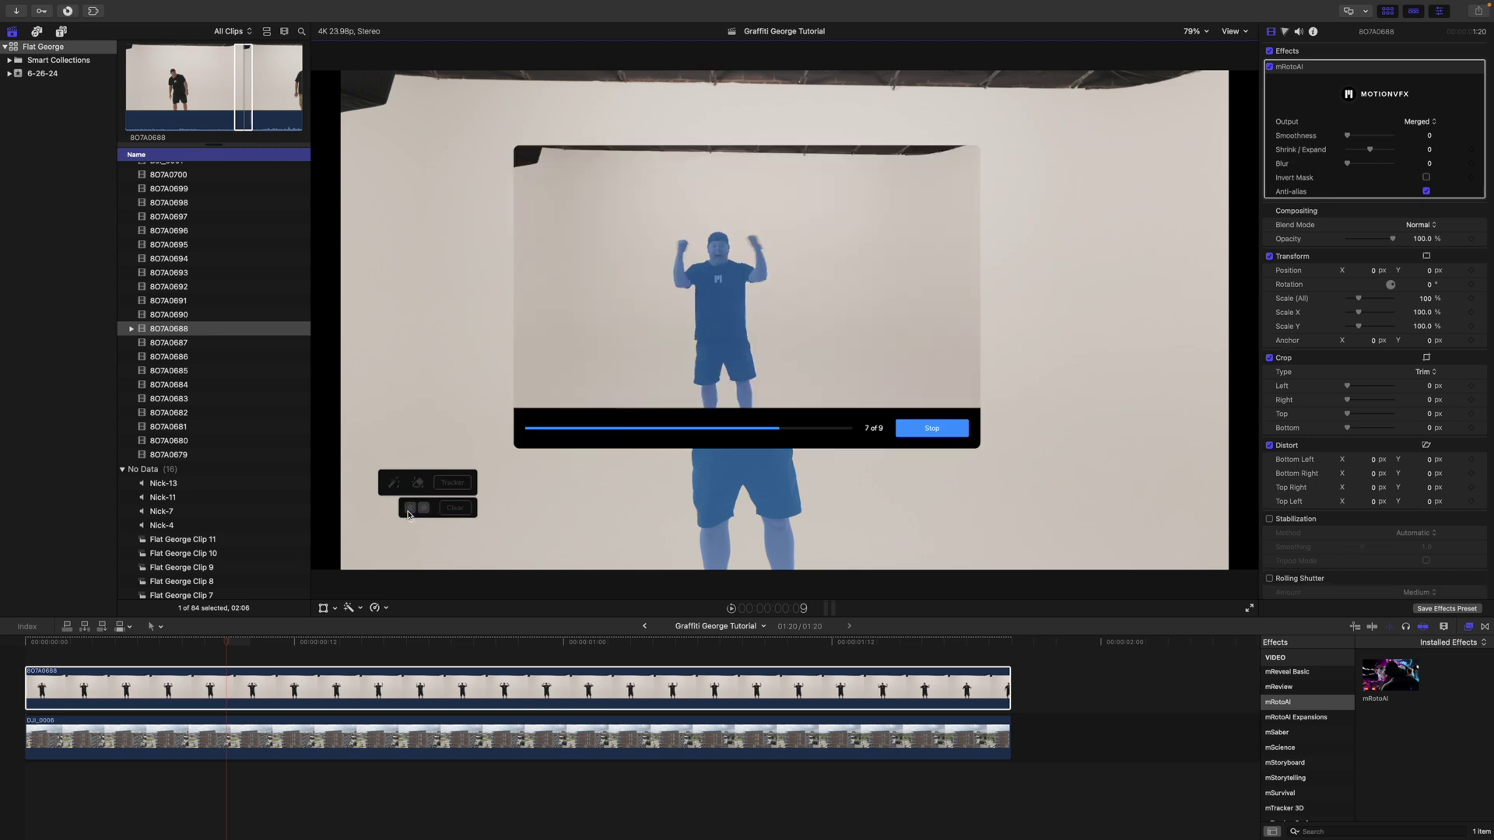
# - Set the mRotoAI output to Masked Video, with Blur at 0.06 and Shrink / Expand at -0.2
pyautogui.click(1416, 121)
pyautogui.click(1418, 153)
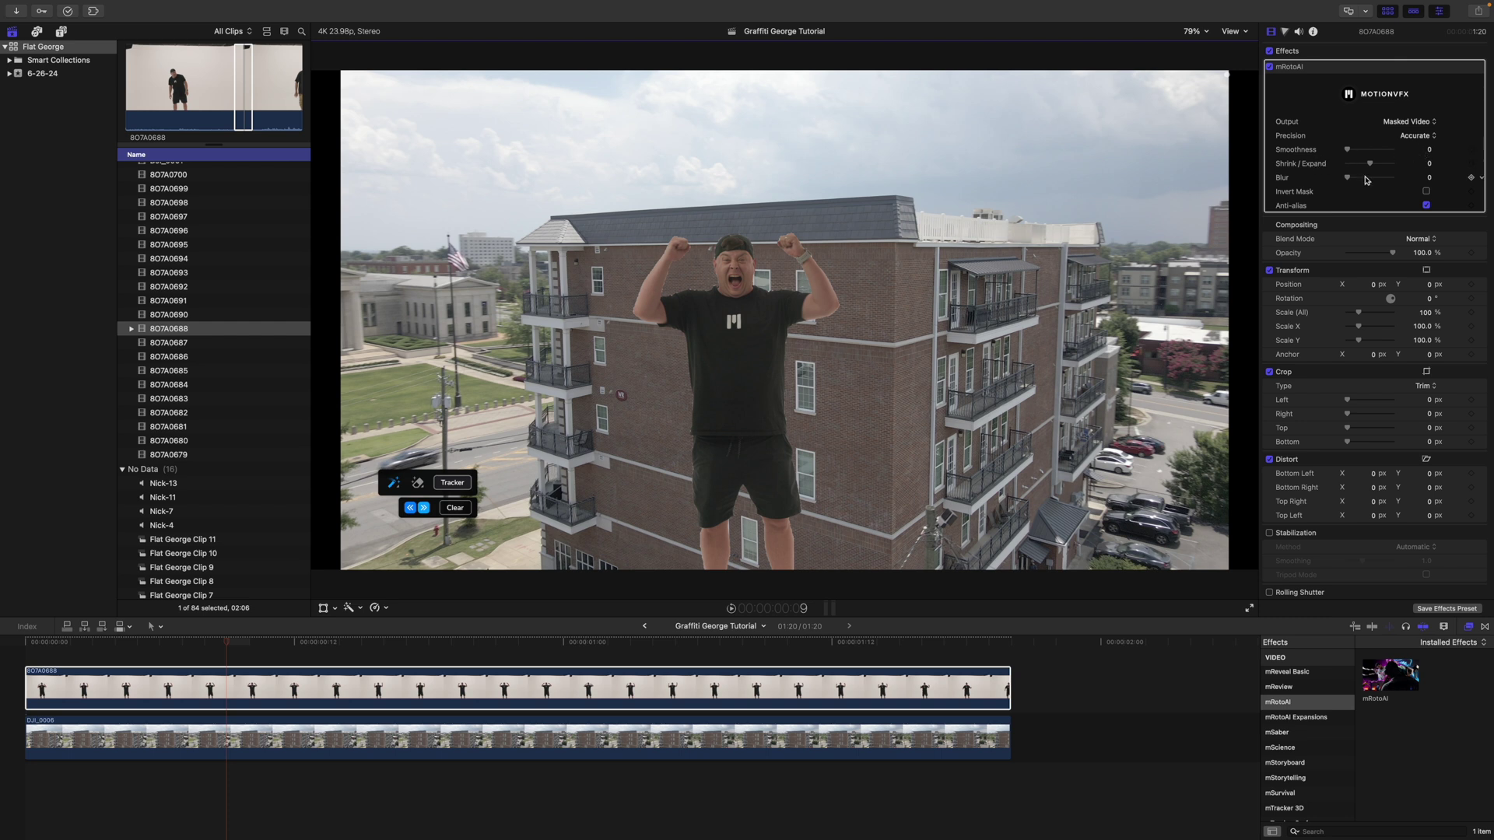
pyautogui.click(1430, 178)
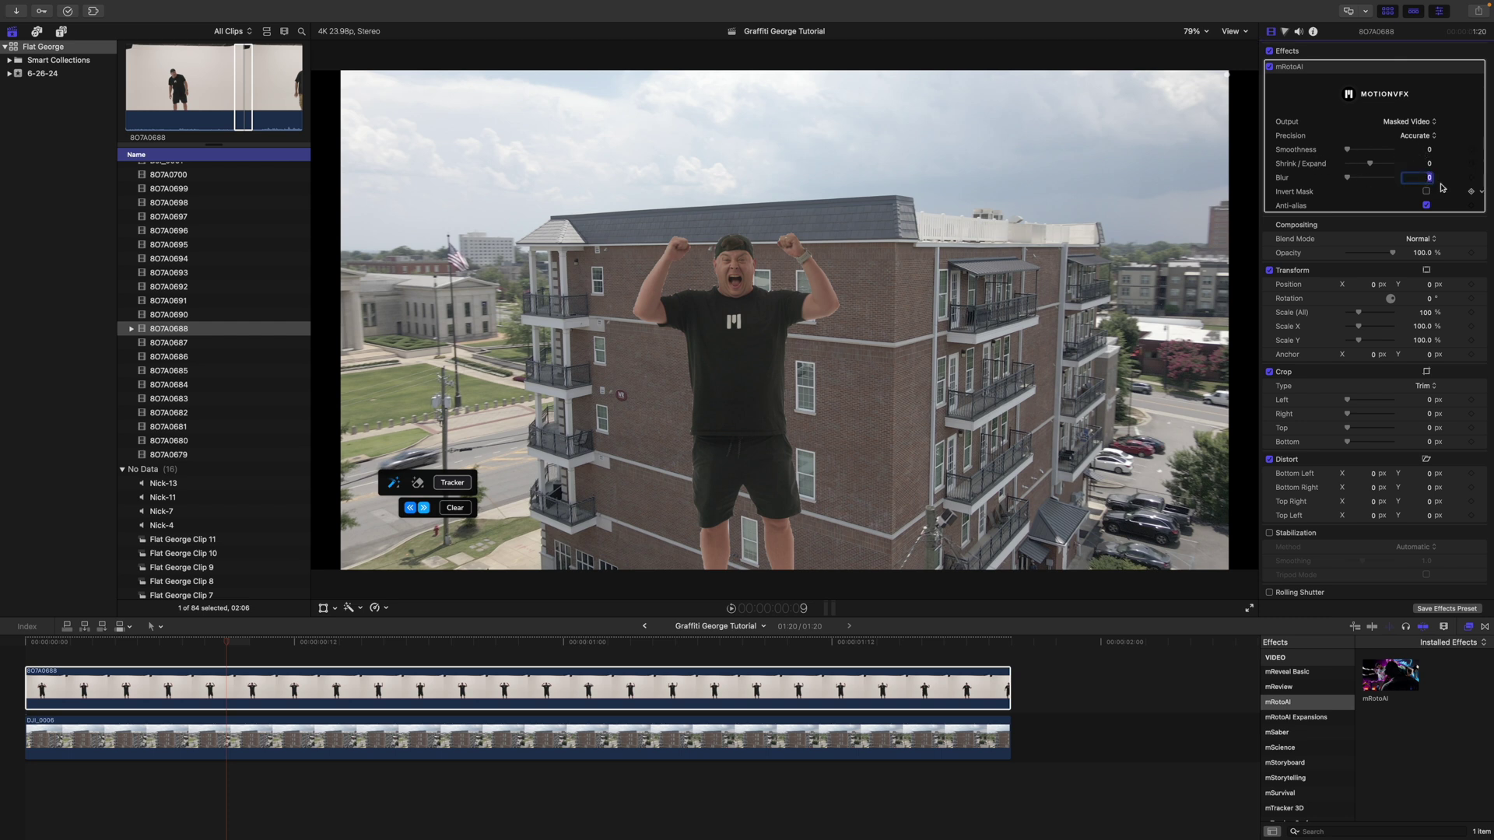
pyautogui.write('0.06')
pyautogui.hotkey('shift', 'Tab')
pyautogui.write('-0.2')
# - Play back and scrub the composite to check the man's mask against the building
pyautogui.click(177, 652)
pyautogui.press('space')
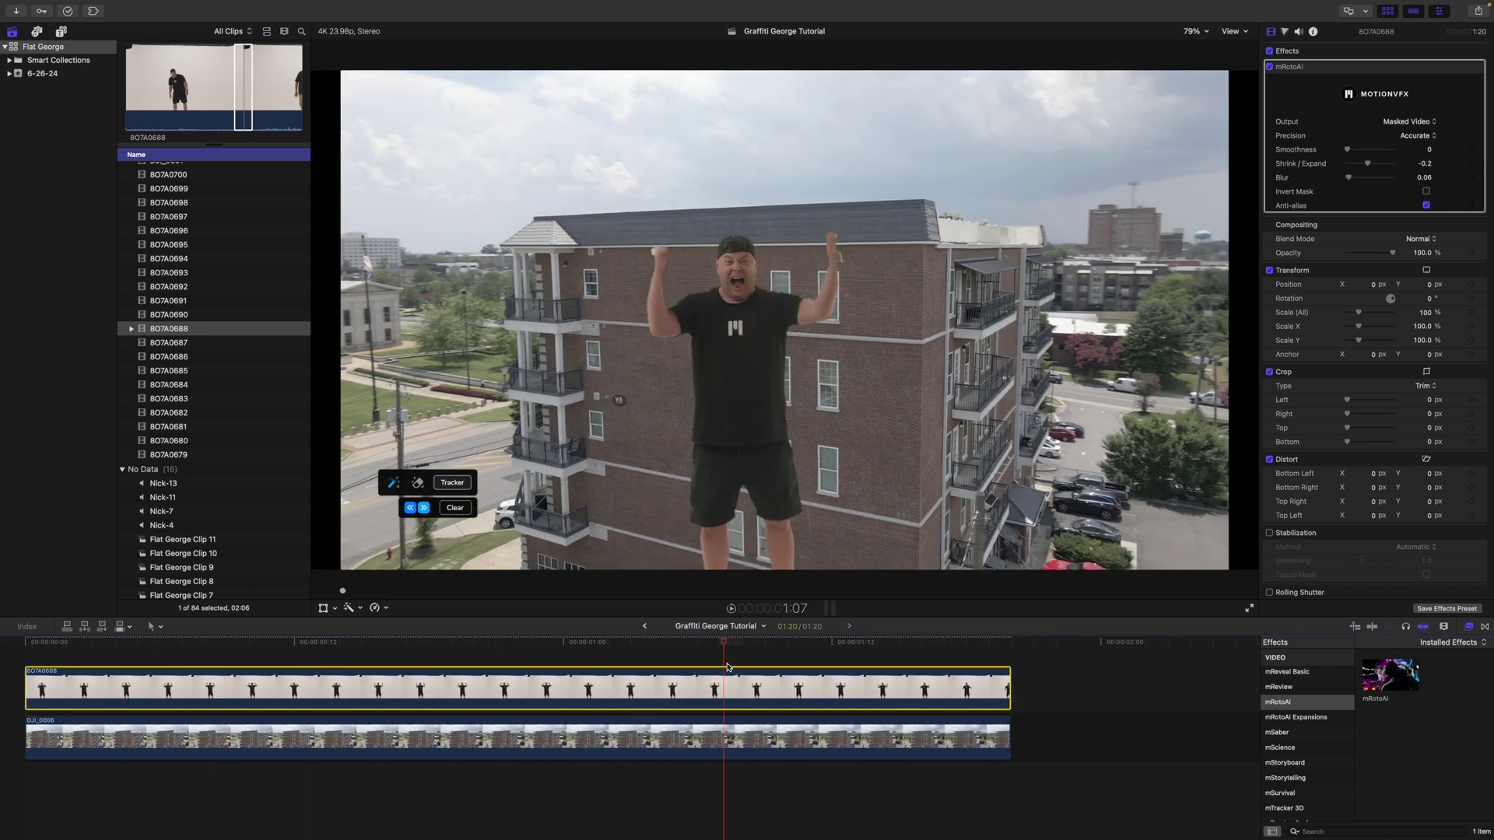
pyautogui.click(249, 656)
pyautogui.click(225, 655)
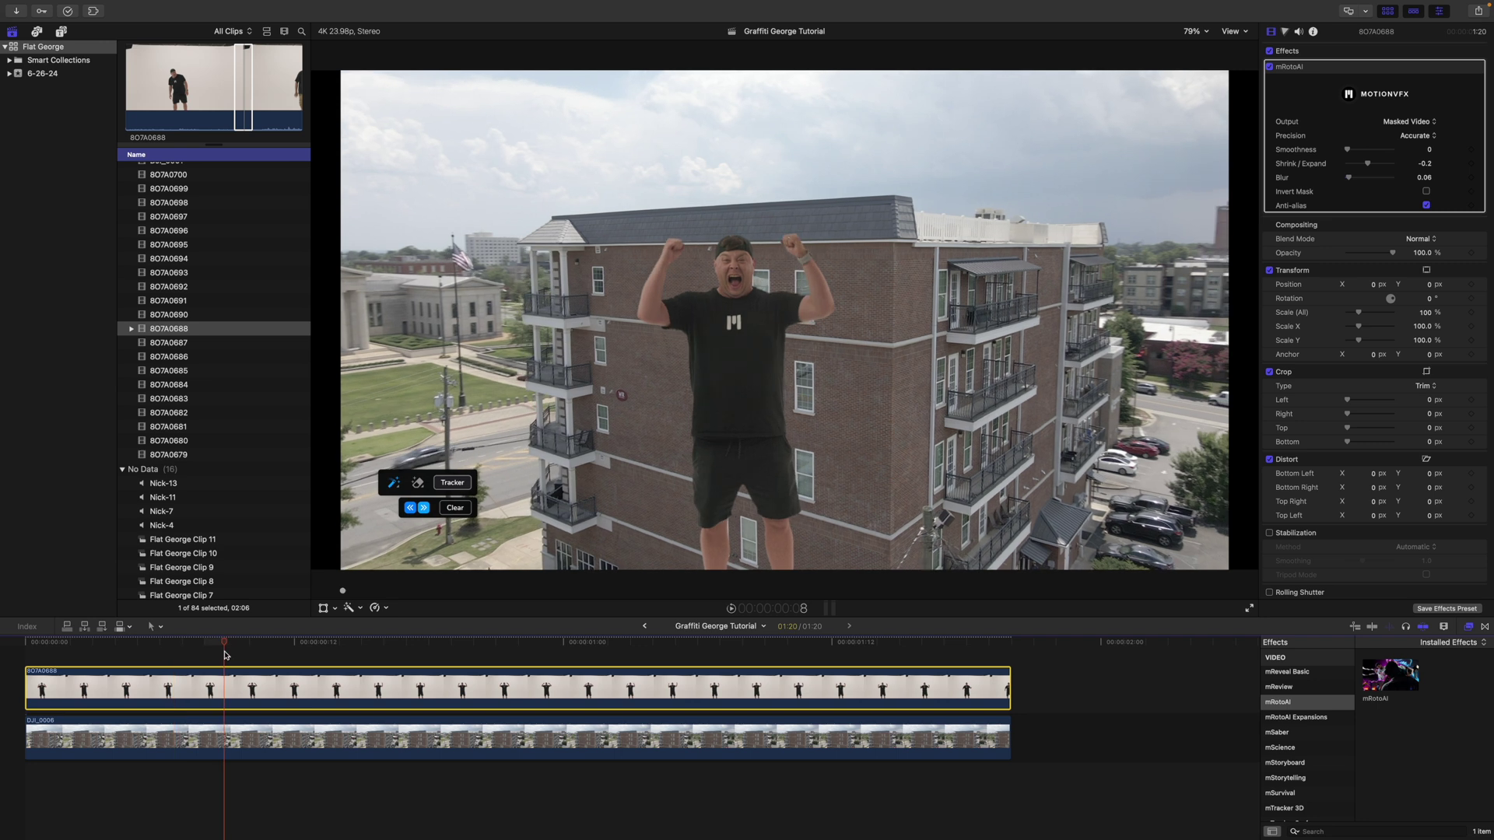
# - Open the mRotoAI Expansions effects category and look through its style effects
pyautogui.click(1309, 718)
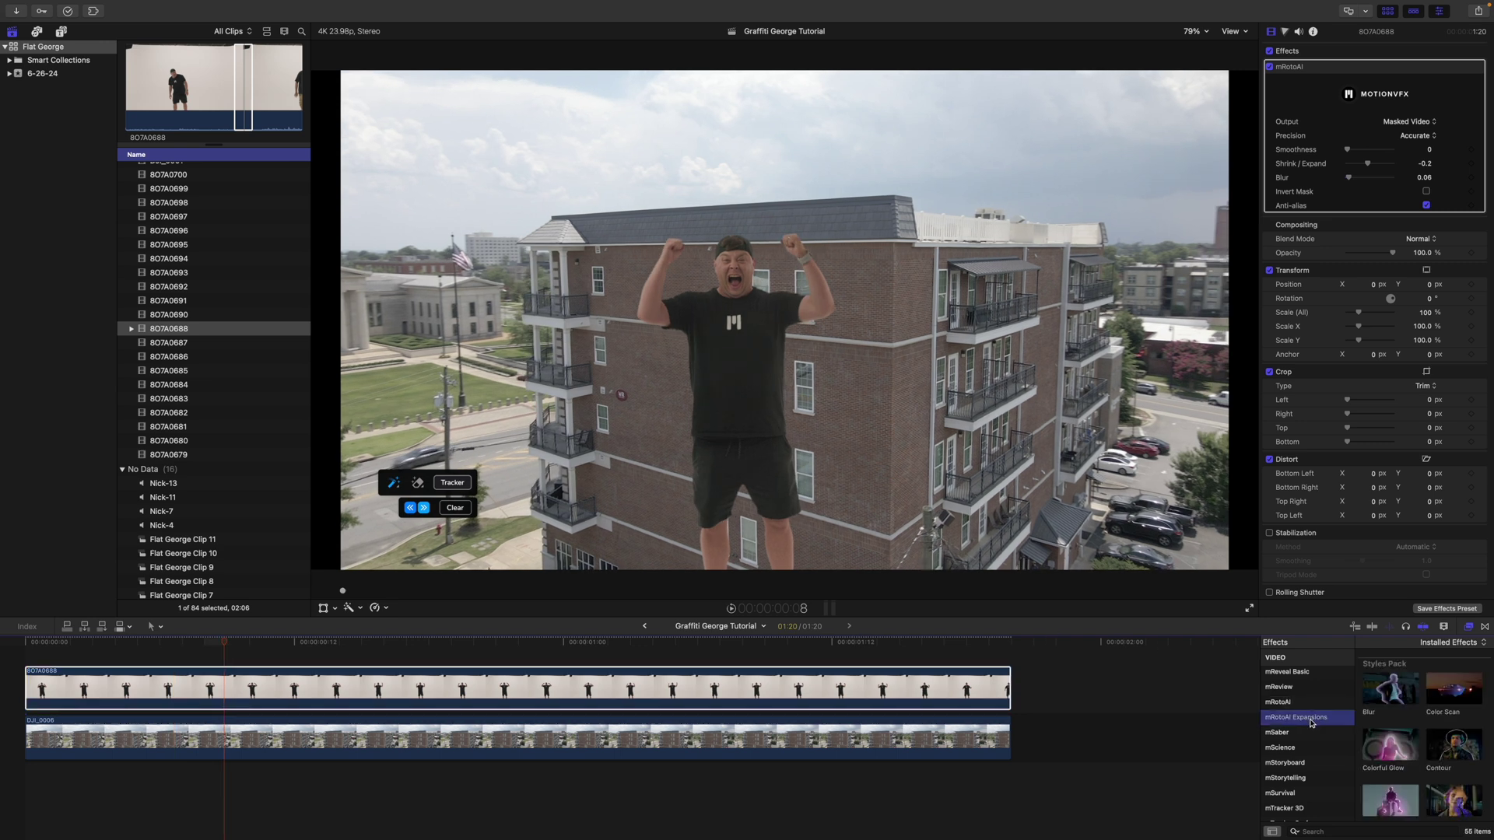
pyautogui.scroll(-2, 1426, 723)
pyautogui.moveTo(1436, 737)
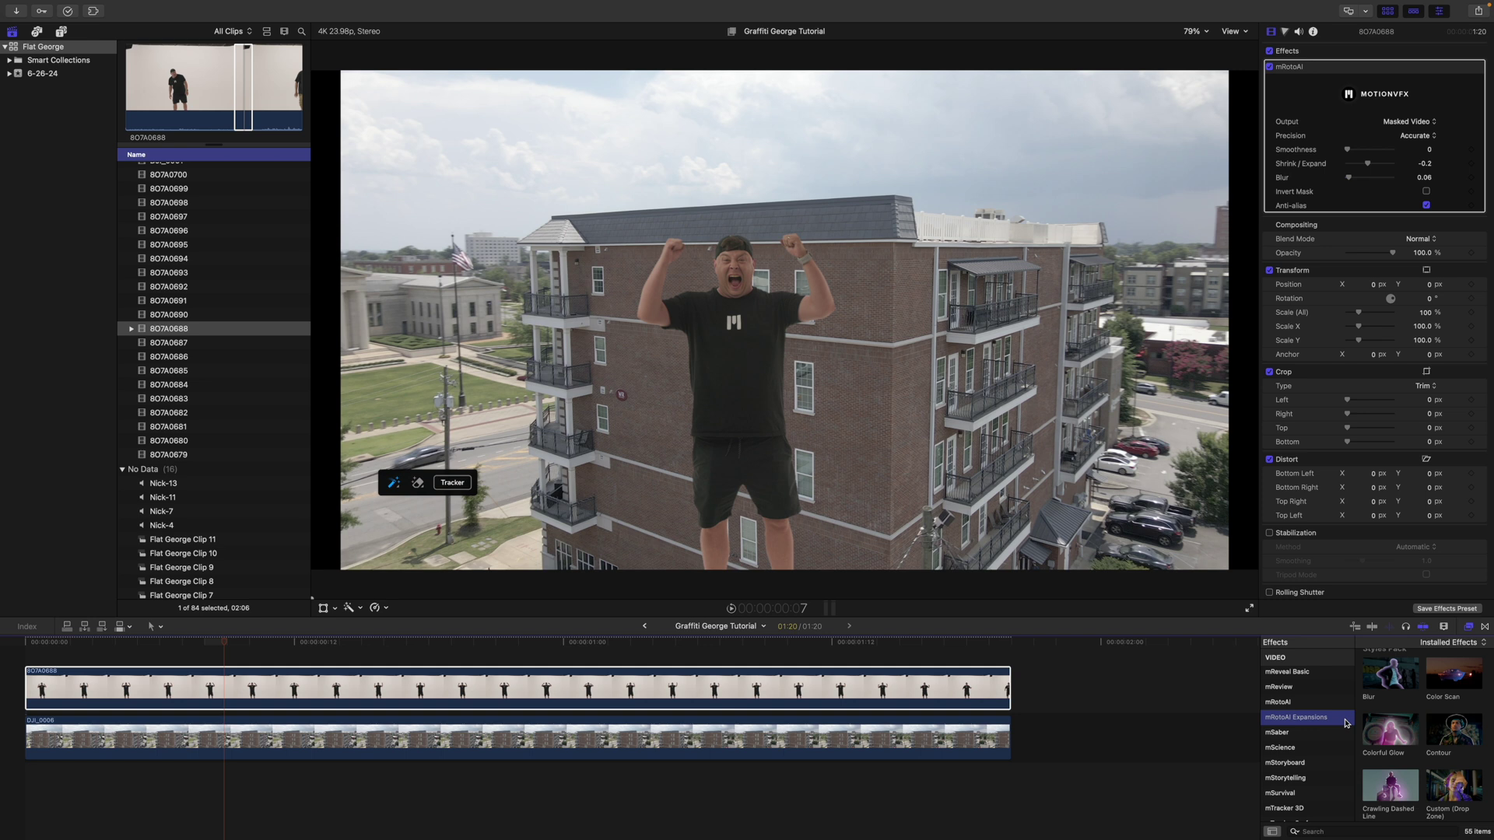
pyautogui.click(747, 381)
pyautogui.click(730, 405)
# - Disable the DJI_0006 building clip and play the cut-out man over black
pyautogui.click(228, 733)
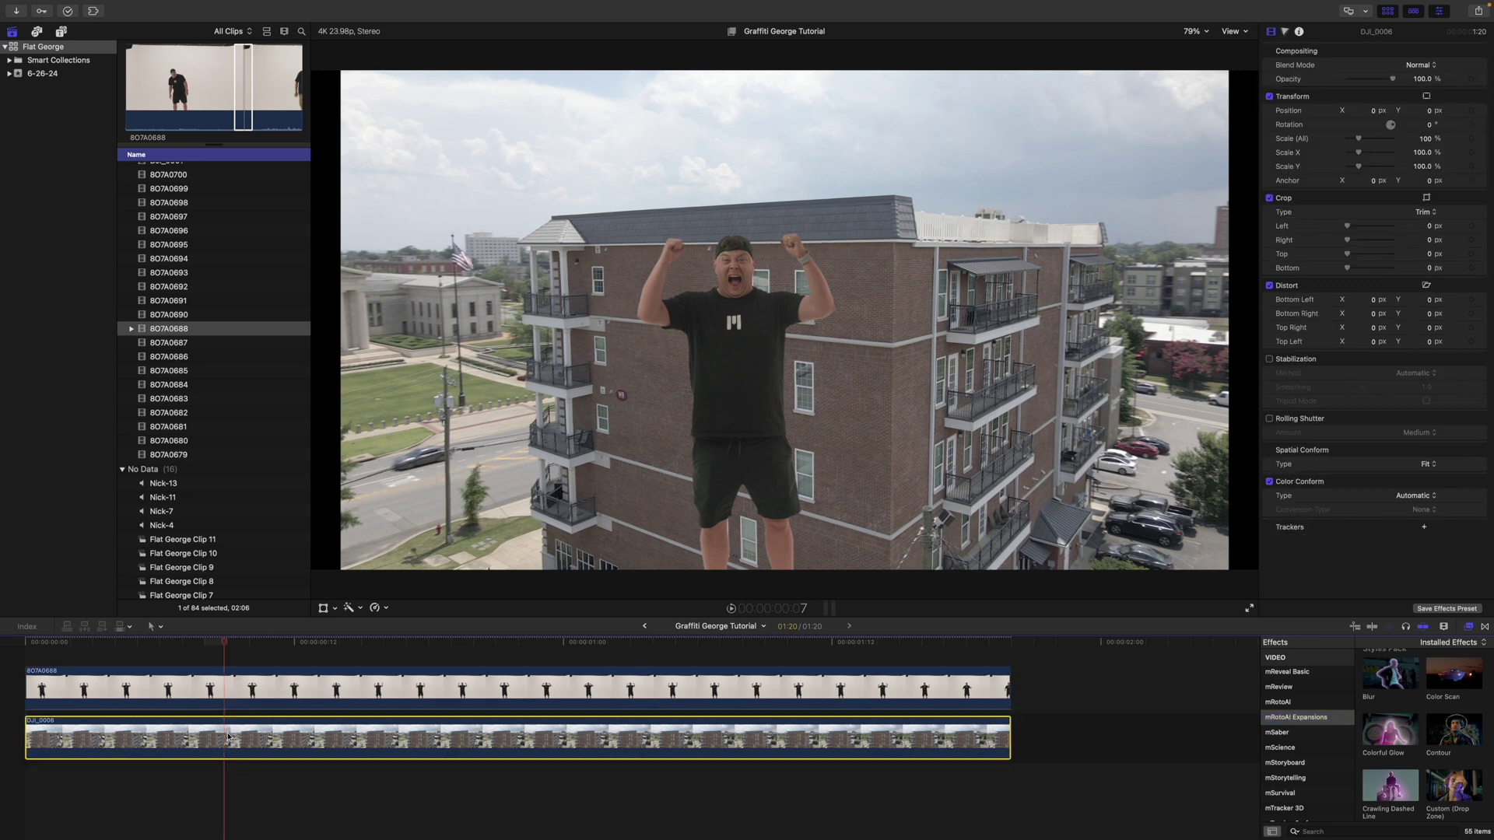
pyautogui.press('v')
pyautogui.press('space')
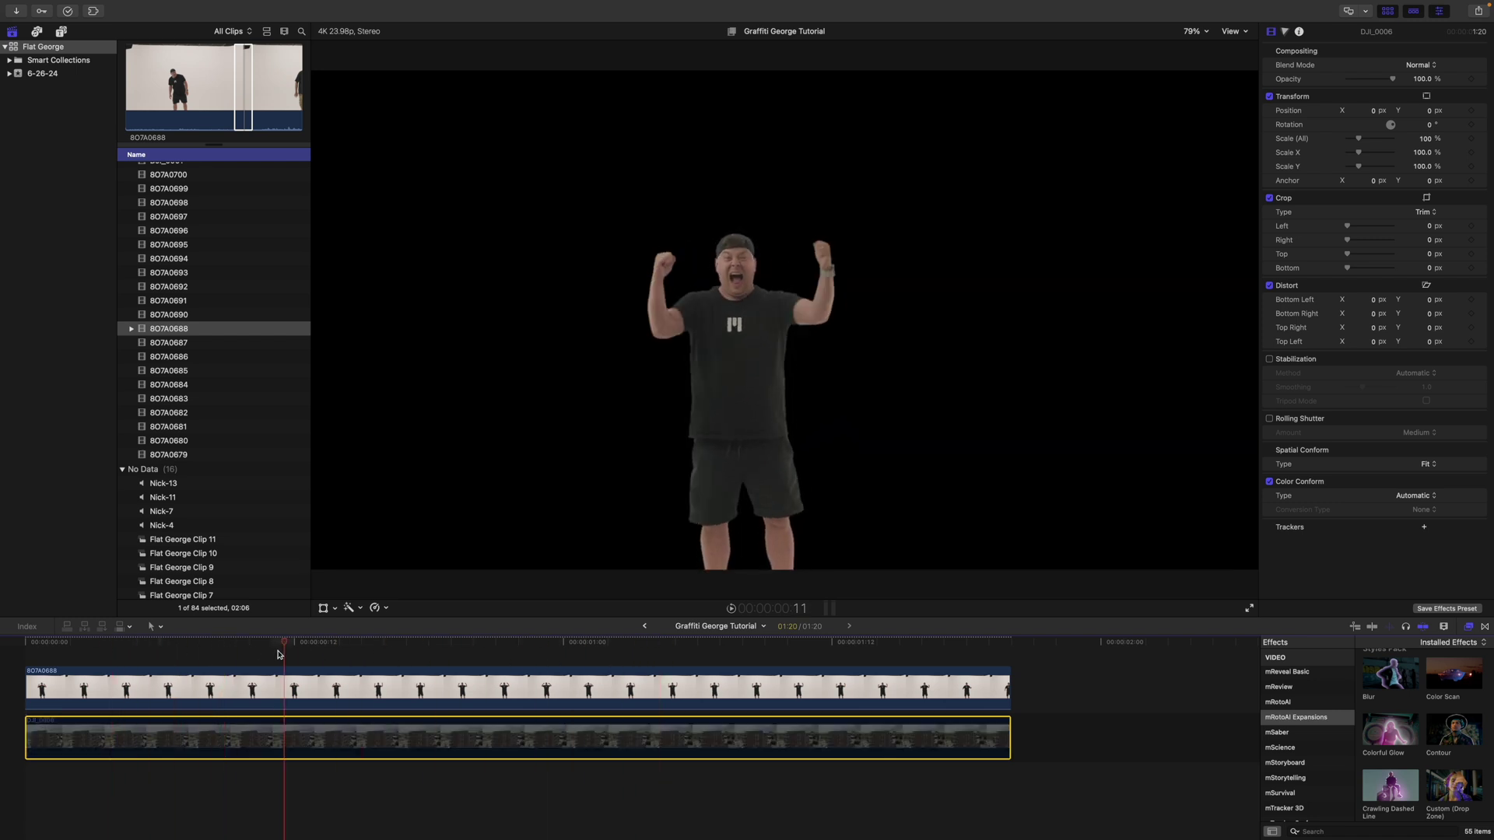
# - Set up a file export of the masked project using the Apple ProRes 4444 XQ video codec
pyautogui.click(261, 681)
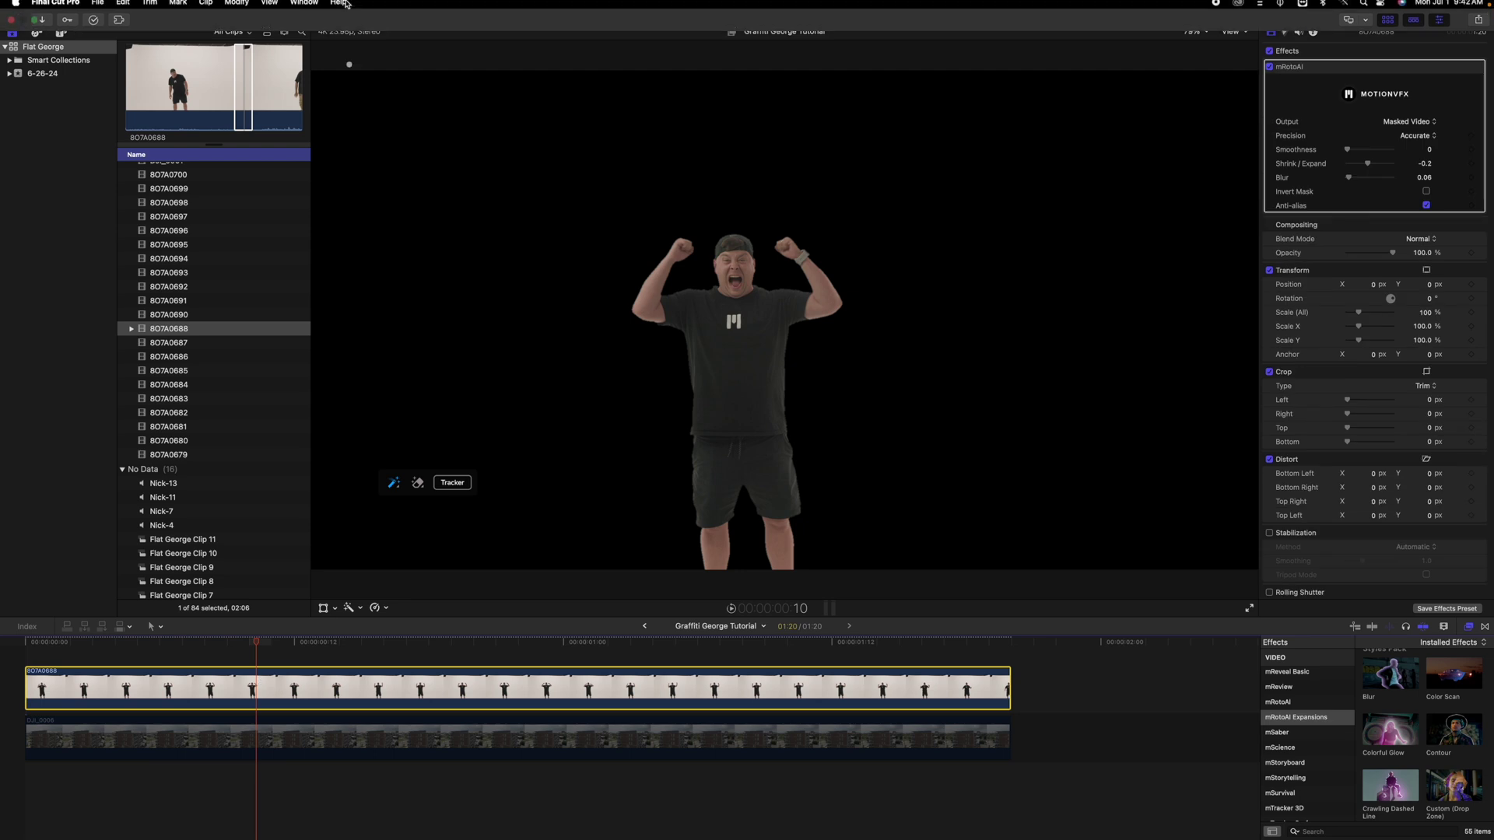
pyautogui.click(98, 7)
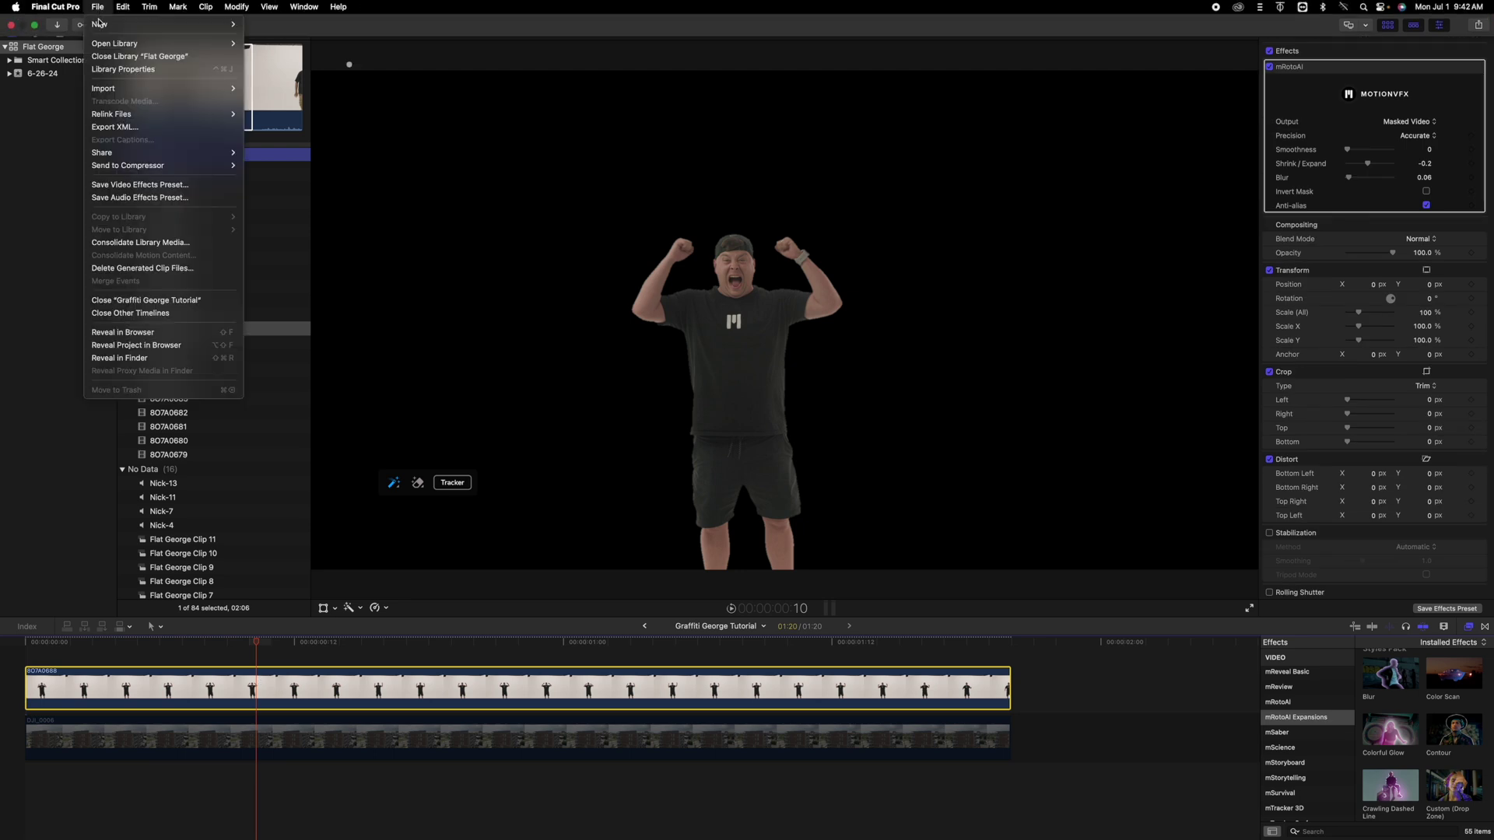
pyautogui.click(285, 155)
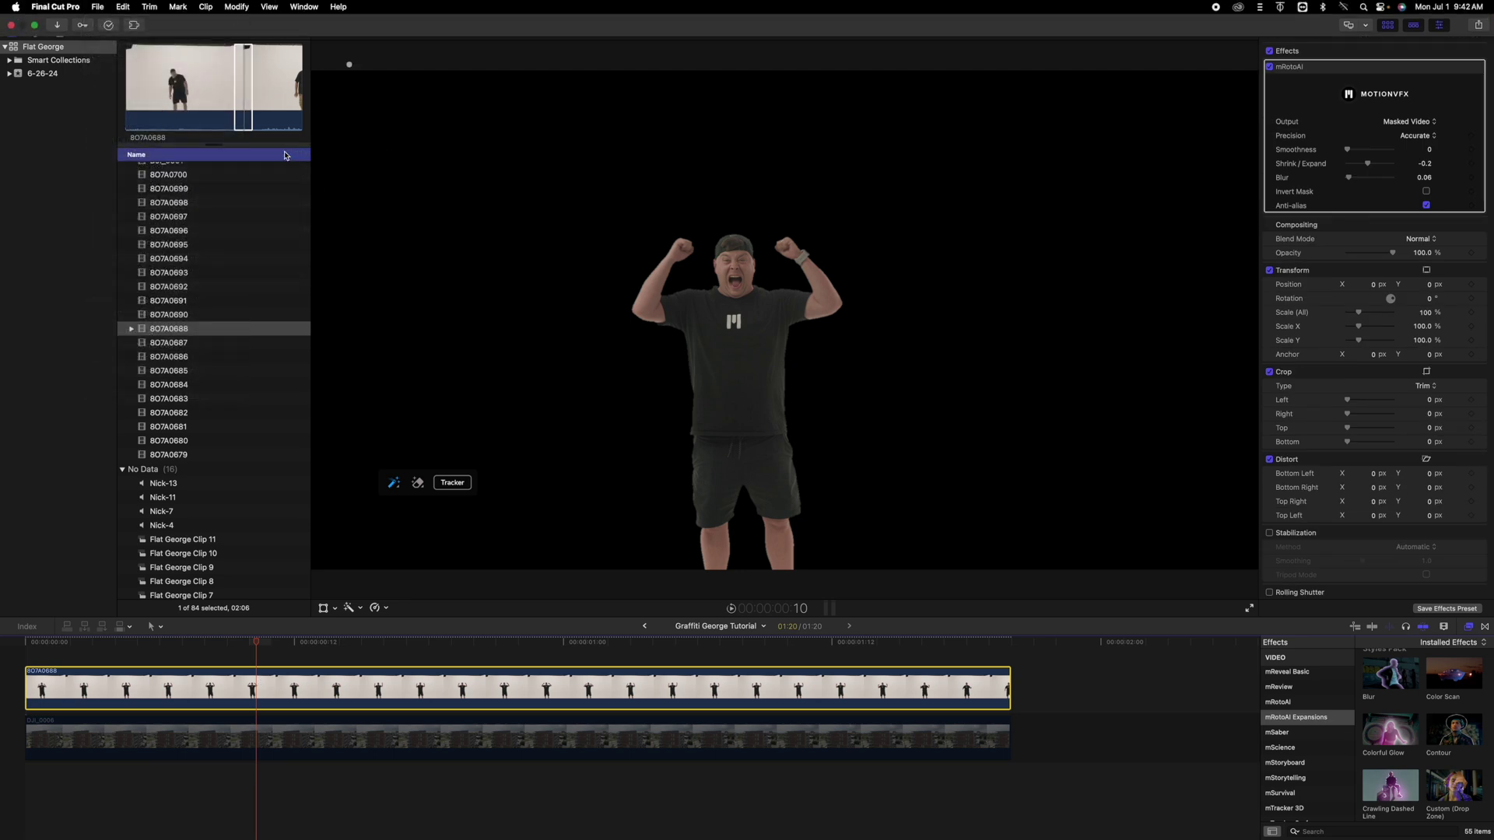
pyautogui.click(743, 174)
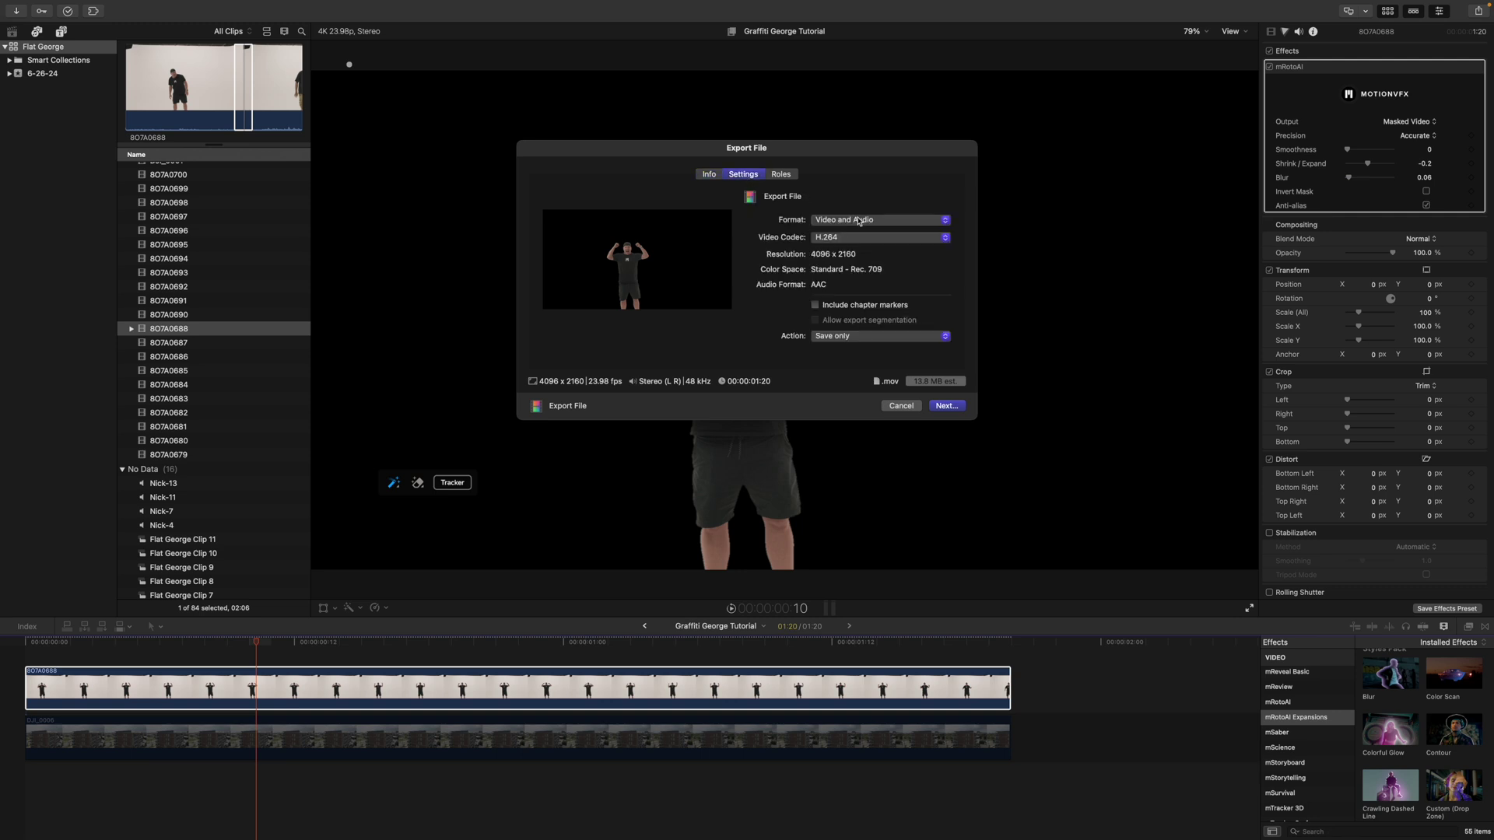
pyautogui.click(870, 238)
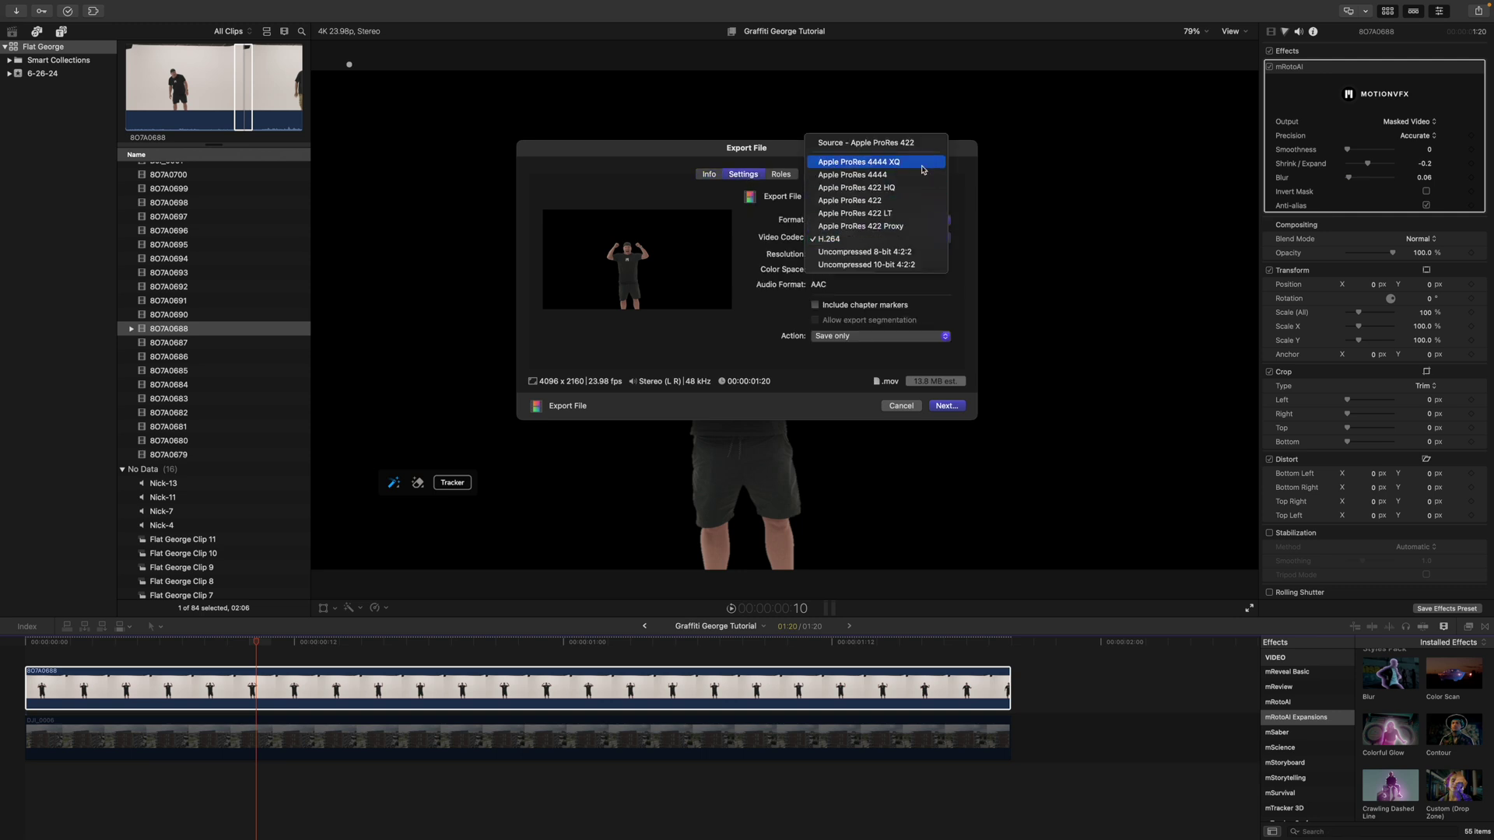
pyautogui.click(866, 166)
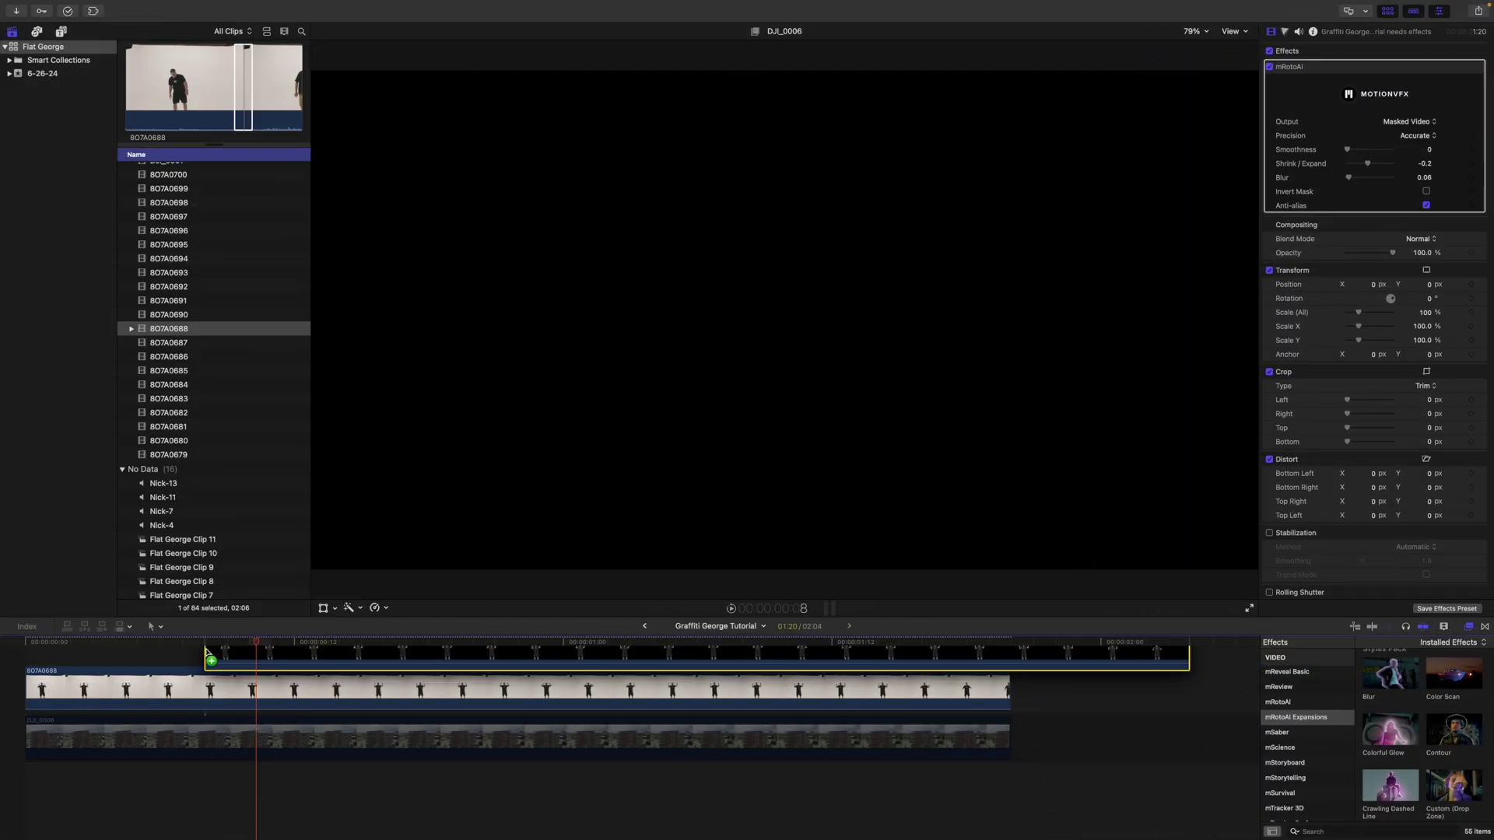
# - Place the exported "Graffiti George Tutorial needs effects" clip above the others at the timeline start and disable the original masked clip
pyautogui.moveTo(194, 654); pyautogui.dragTo(62, 652)
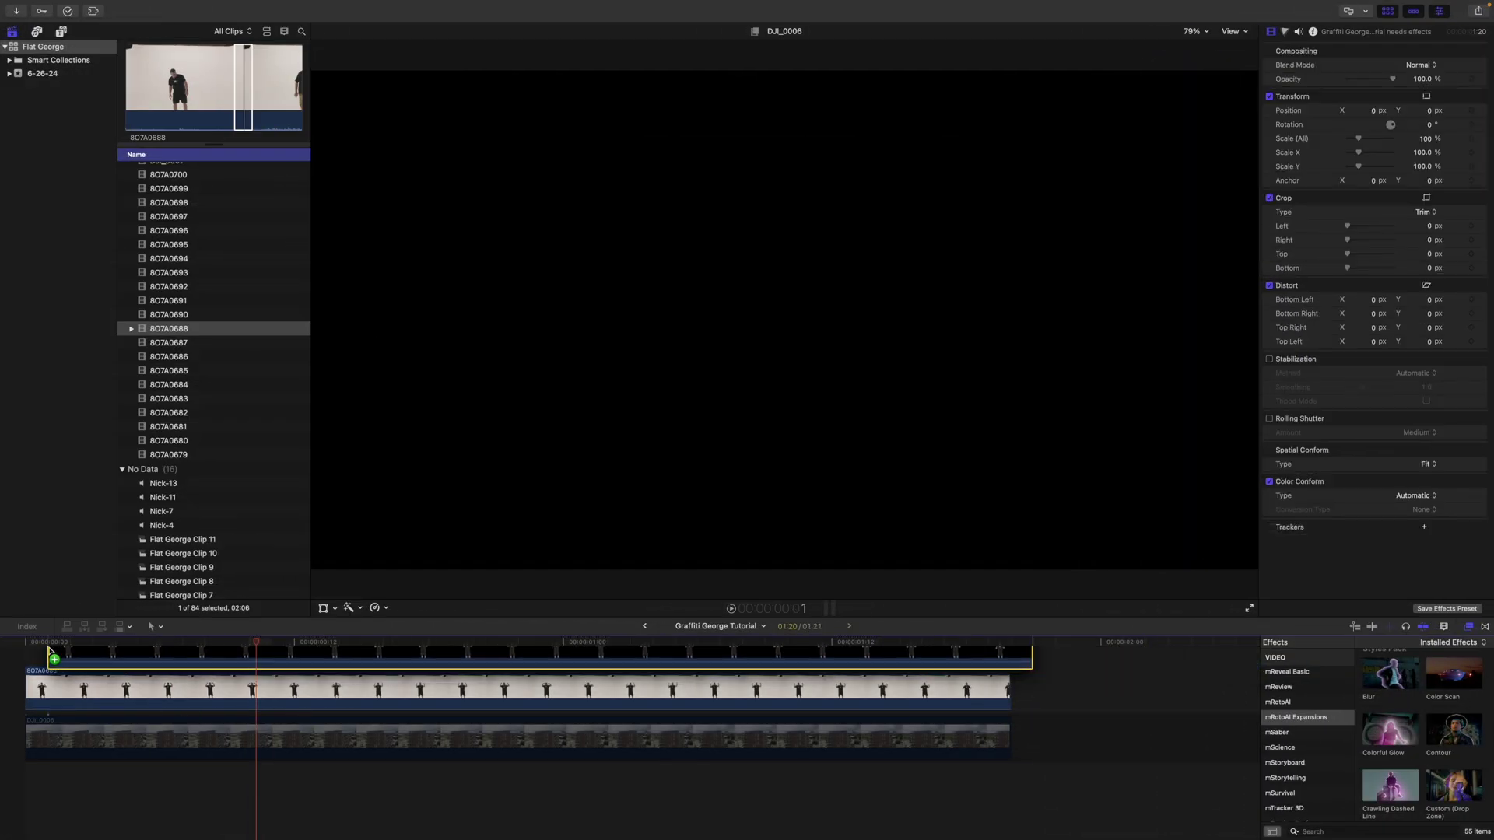
pyautogui.click(268, 742)
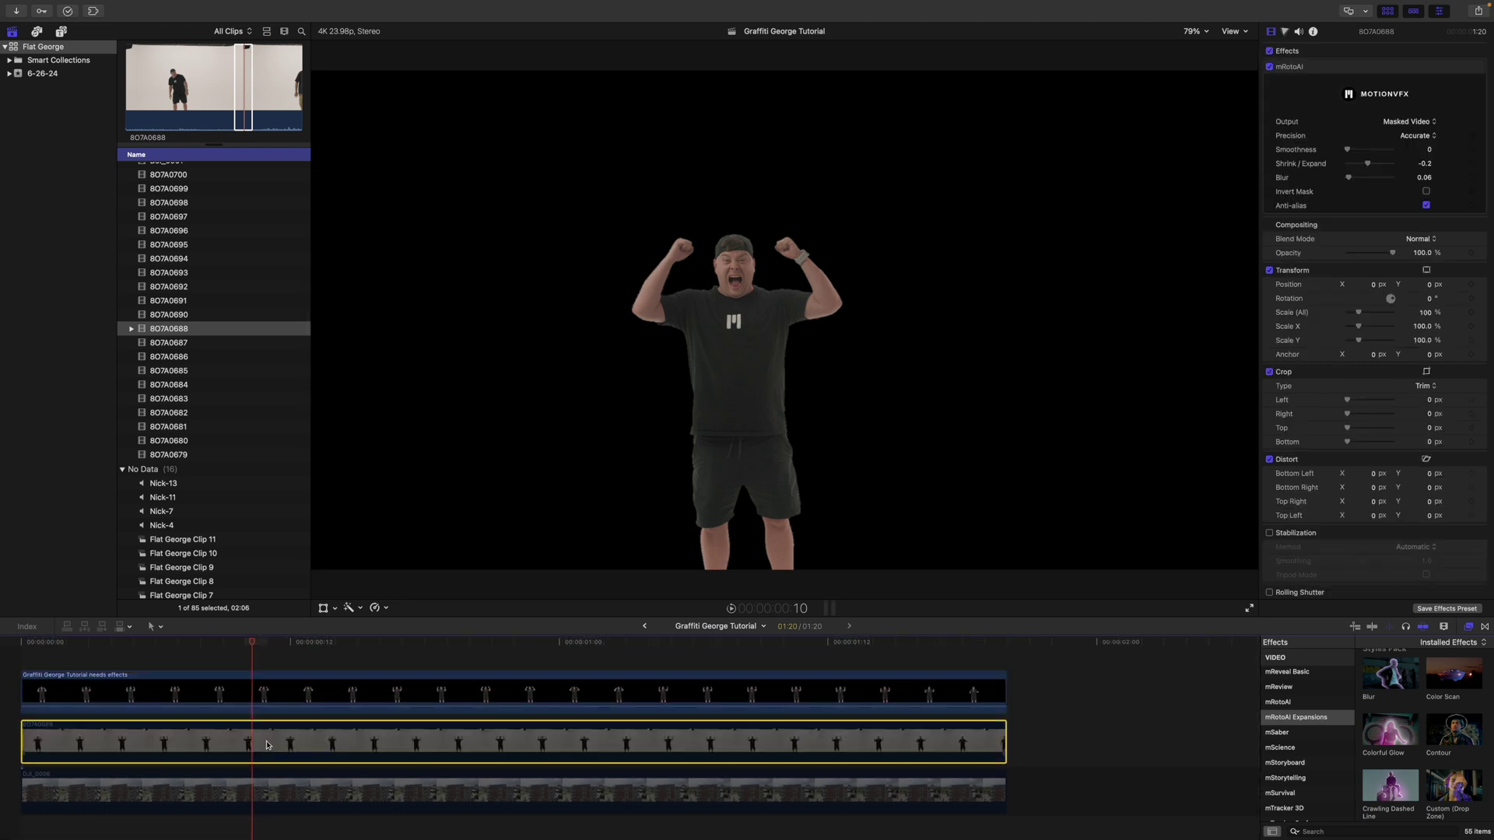
pyautogui.moveTo(253, 644); pyautogui.dragTo(355, 656)
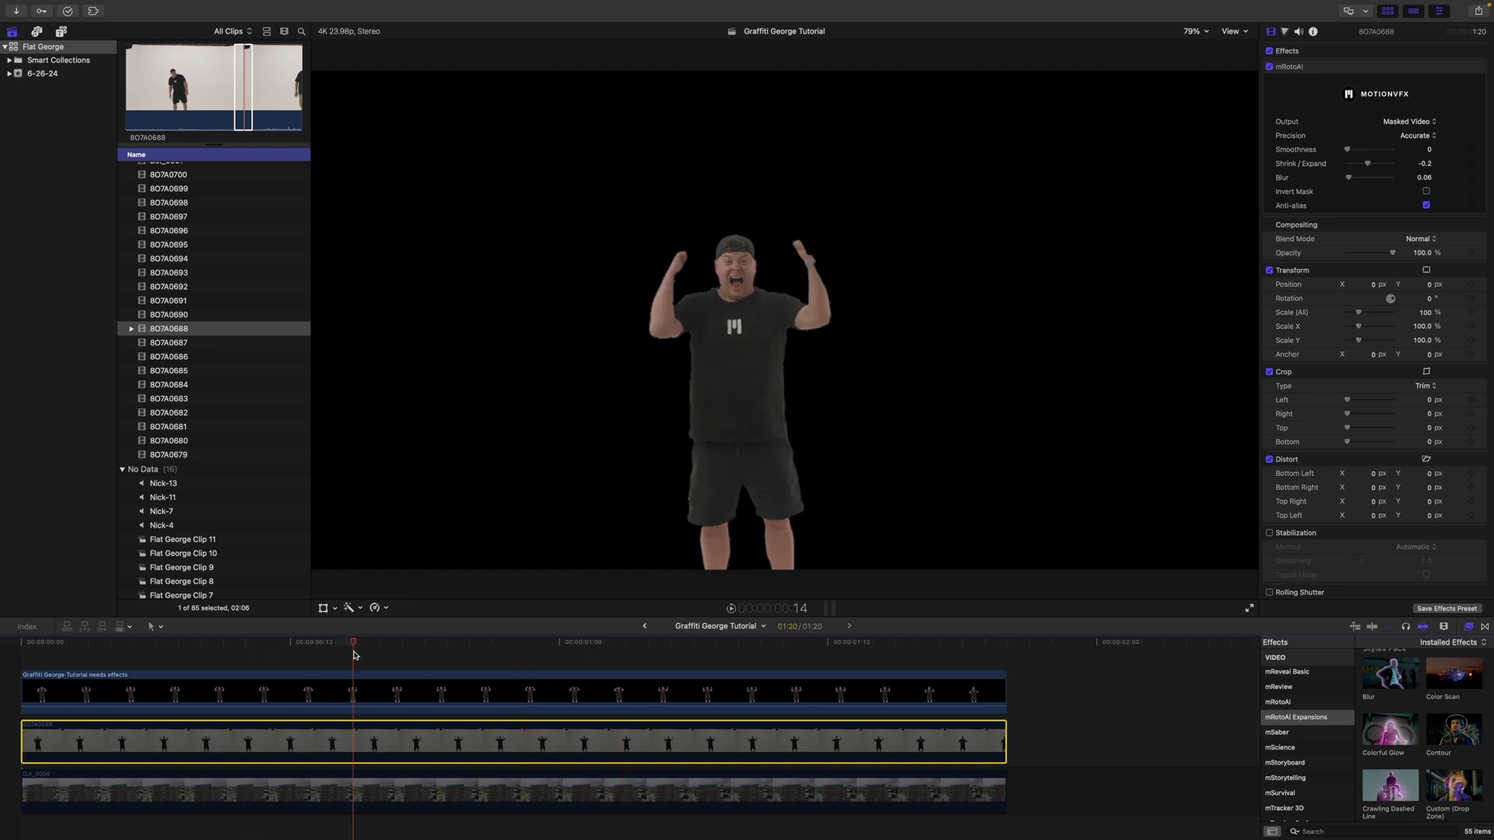
# - Apply the Contour effect to the exported cut-out clip with Animation In and Out off and Outline 01 Width at 5.0
pyautogui.click(360, 697)
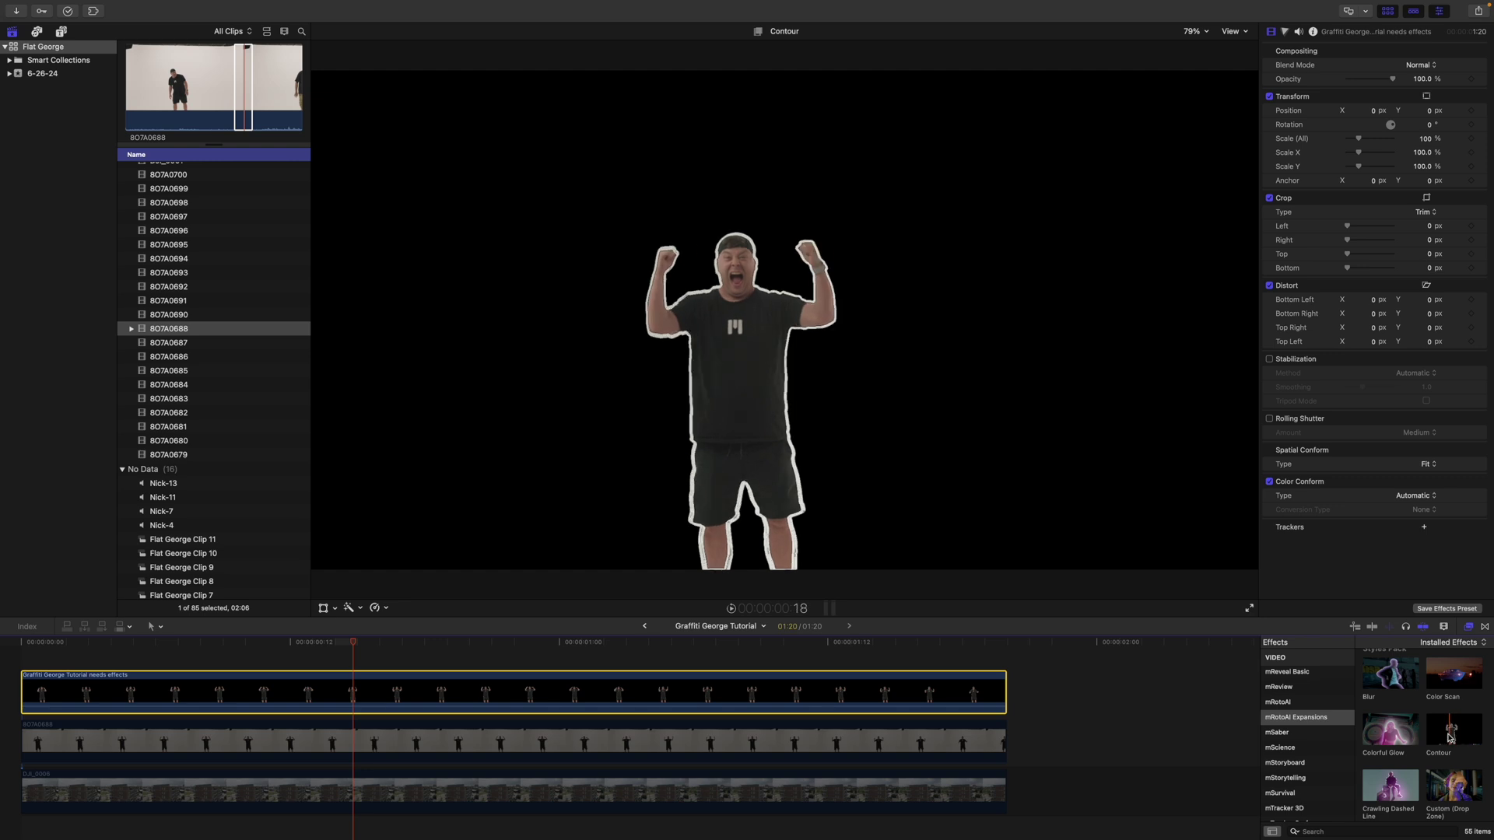
pyautogui.moveTo(1453, 737); pyautogui.dragTo(711, 706)
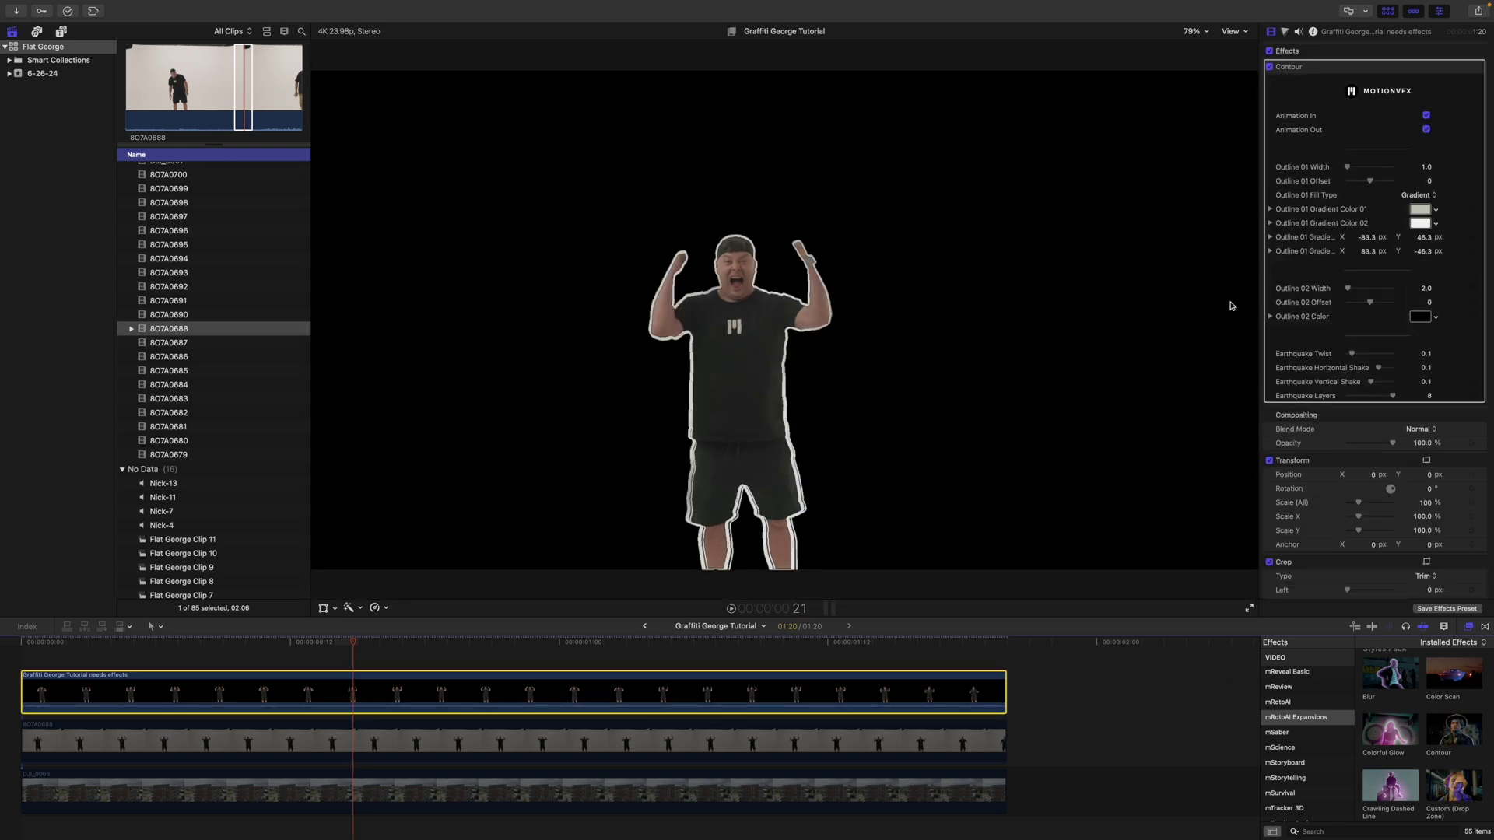
pyautogui.click(1427, 116)
pyautogui.click(1427, 130)
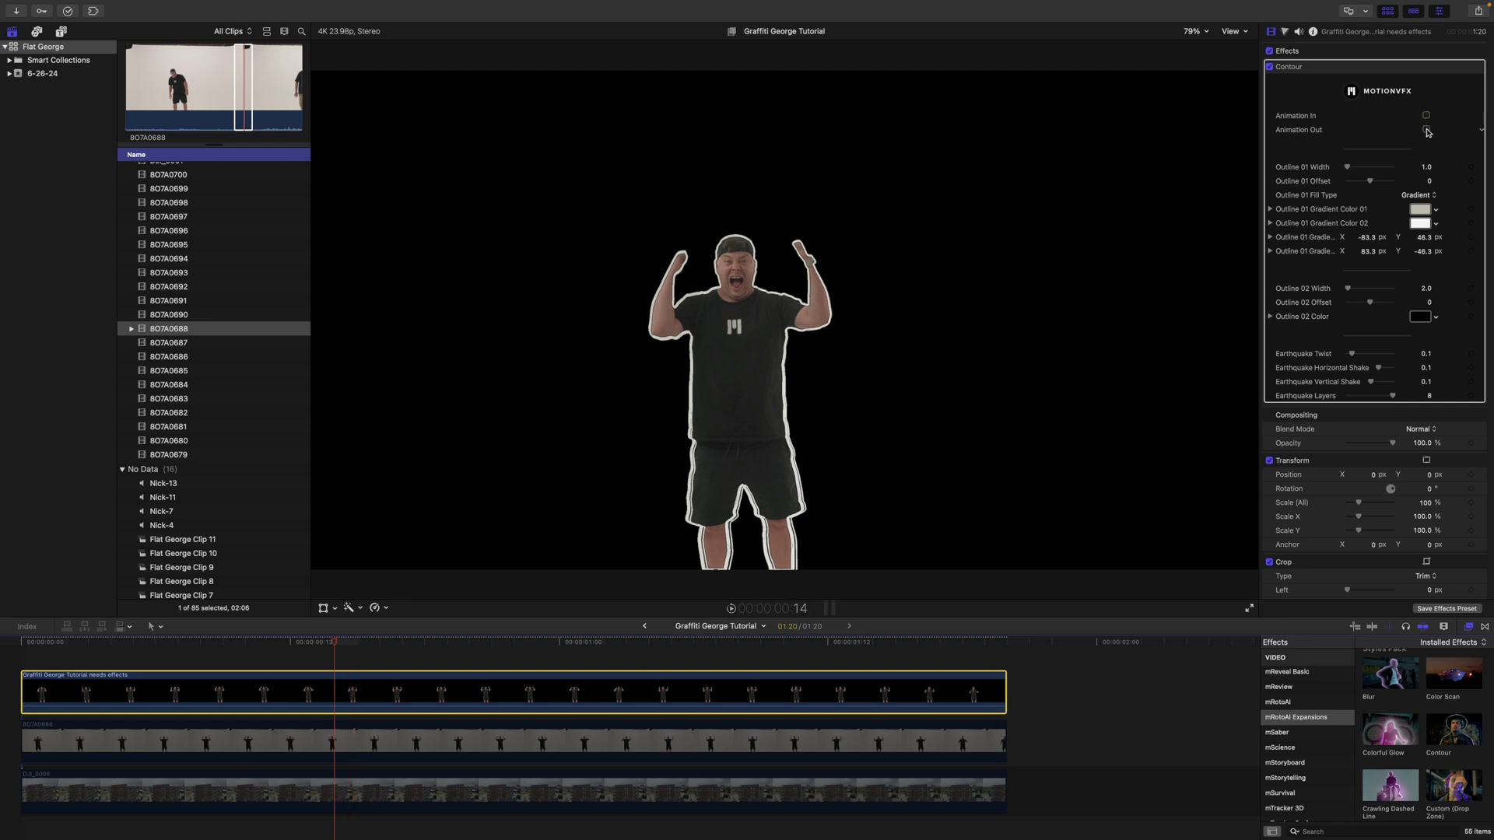
pyautogui.moveTo(340, 643); pyautogui.dragTo(243, 645)
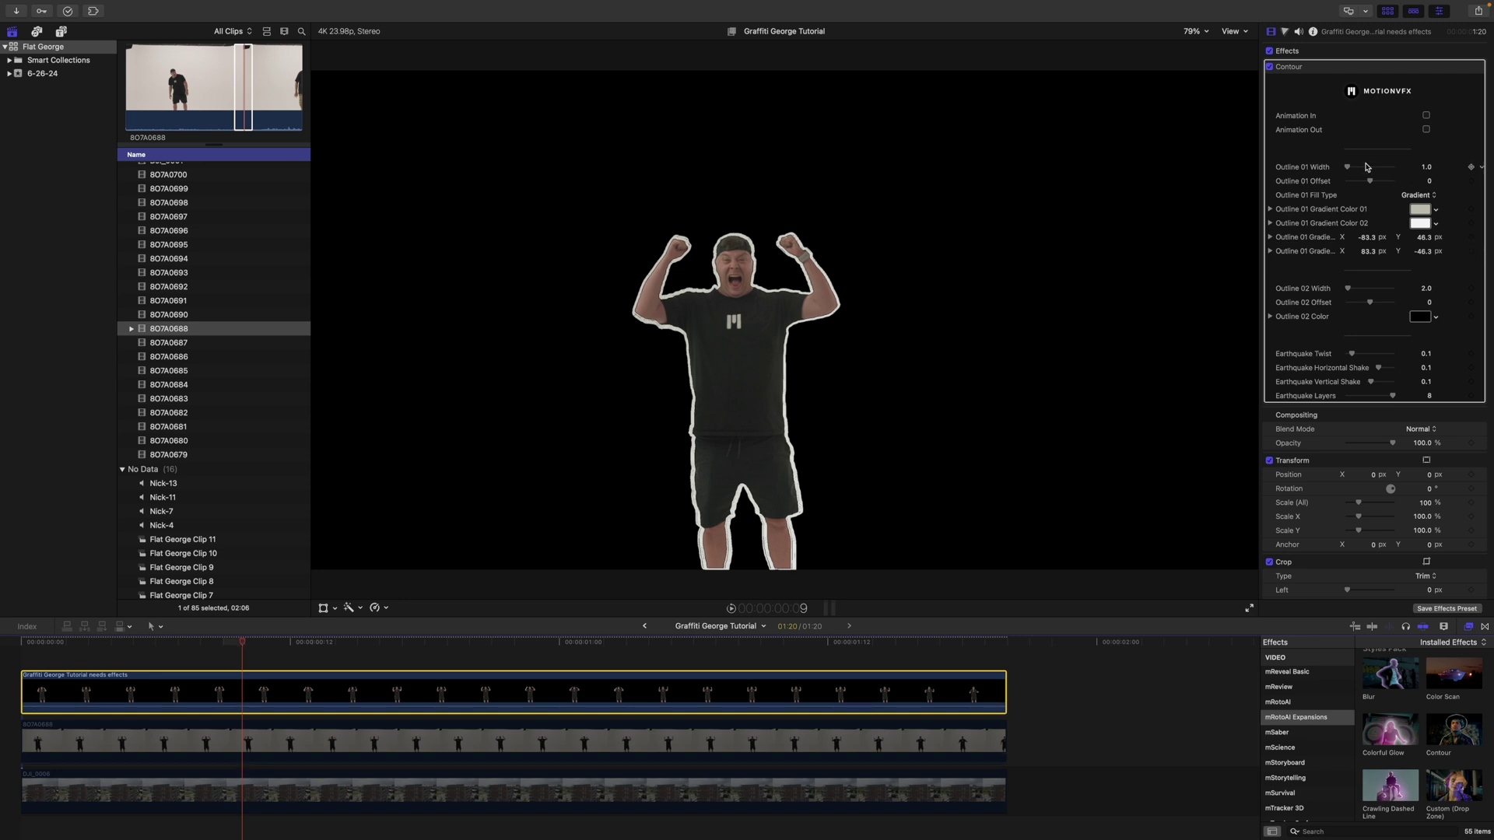
pyautogui.moveTo(1347, 168); pyautogui.dragTo(1350, 169)
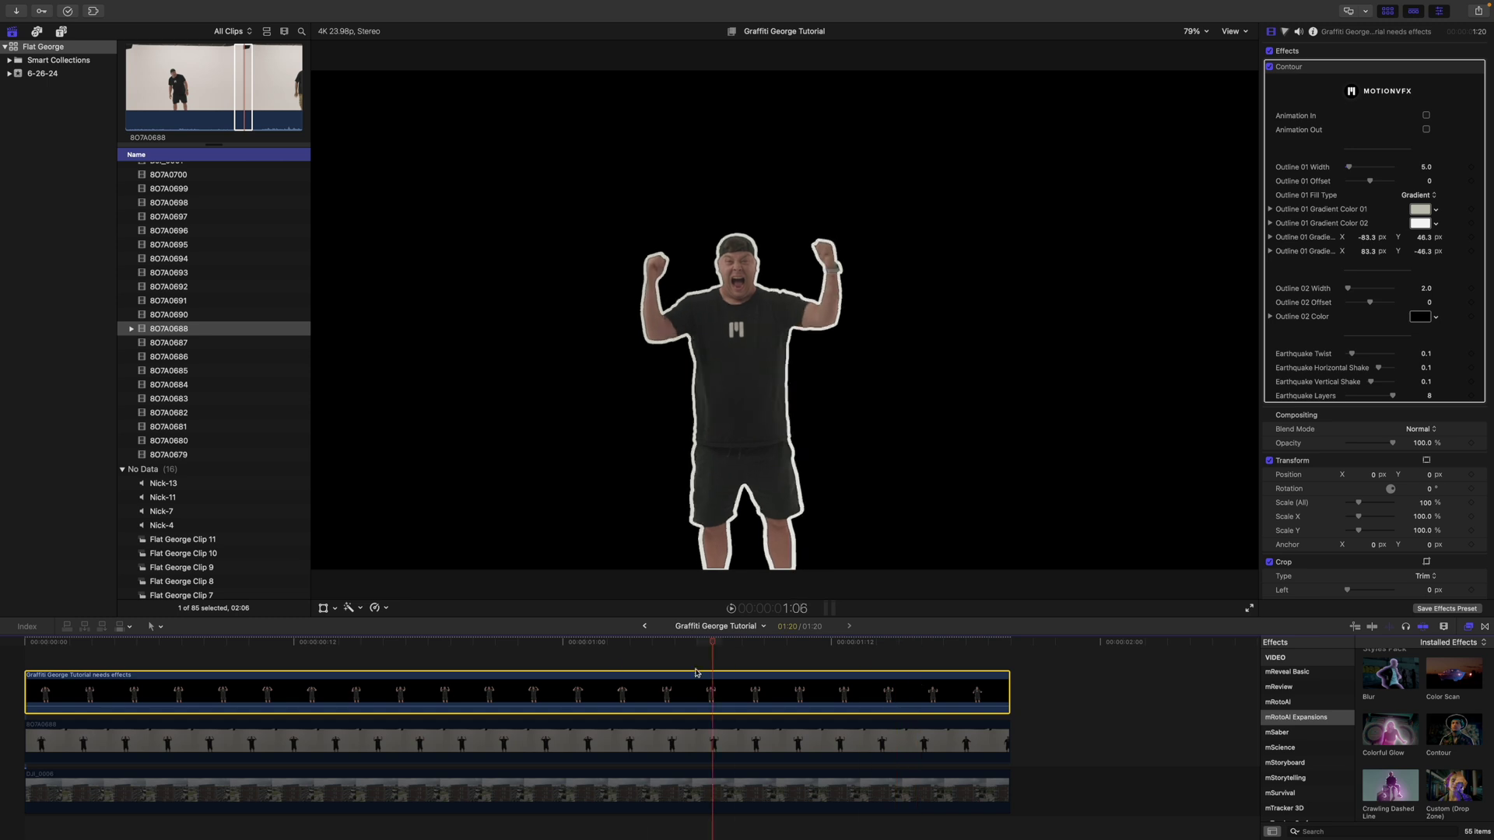
# - Add the Radiant Riff effect from mRotoAI Expansions to the exported cut-out clip
pyautogui.scroll(-10, 1359, 716)
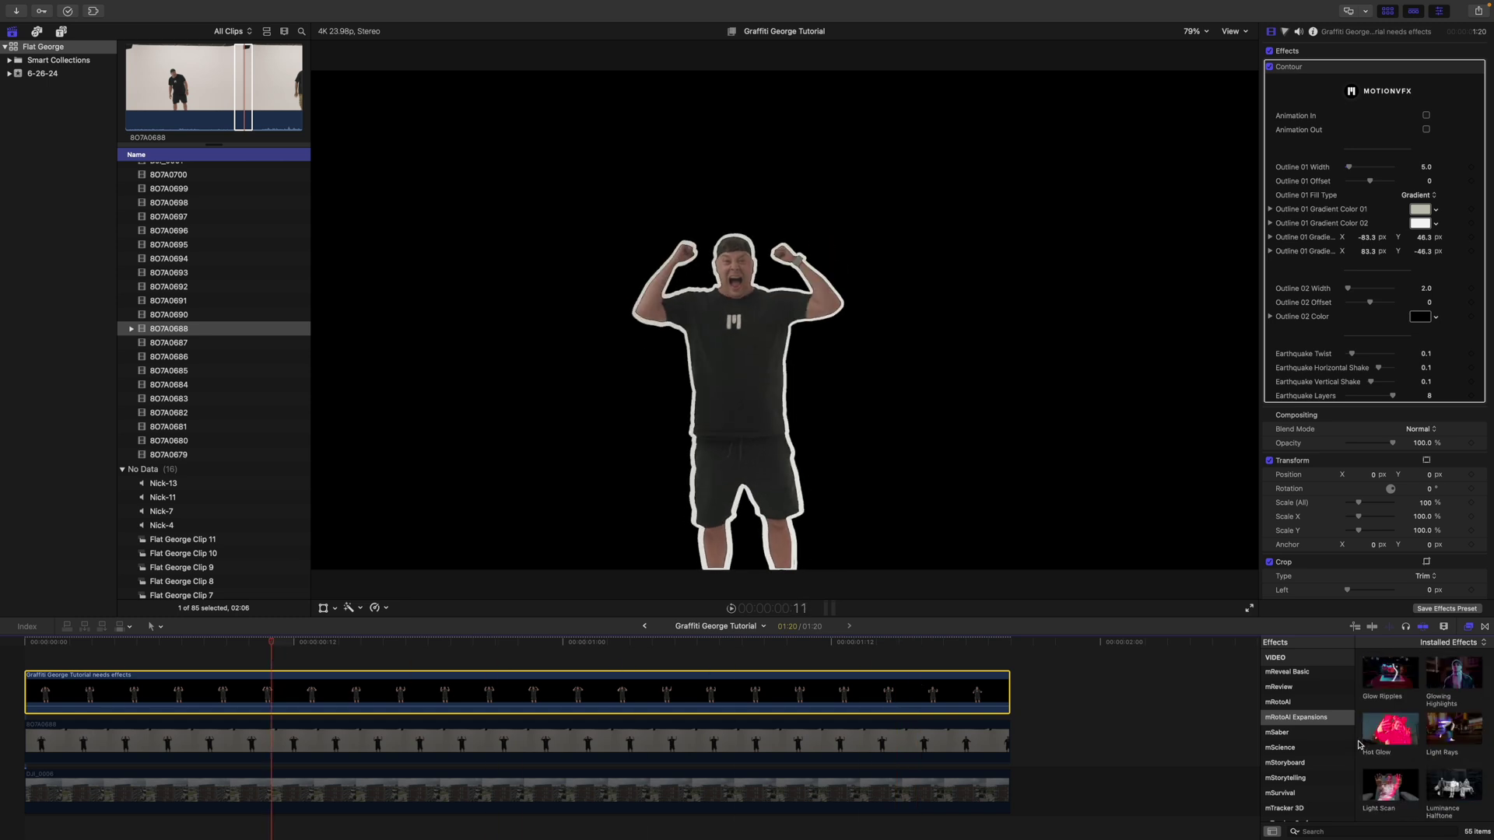
pyautogui.scroll(-5, 1359, 712)
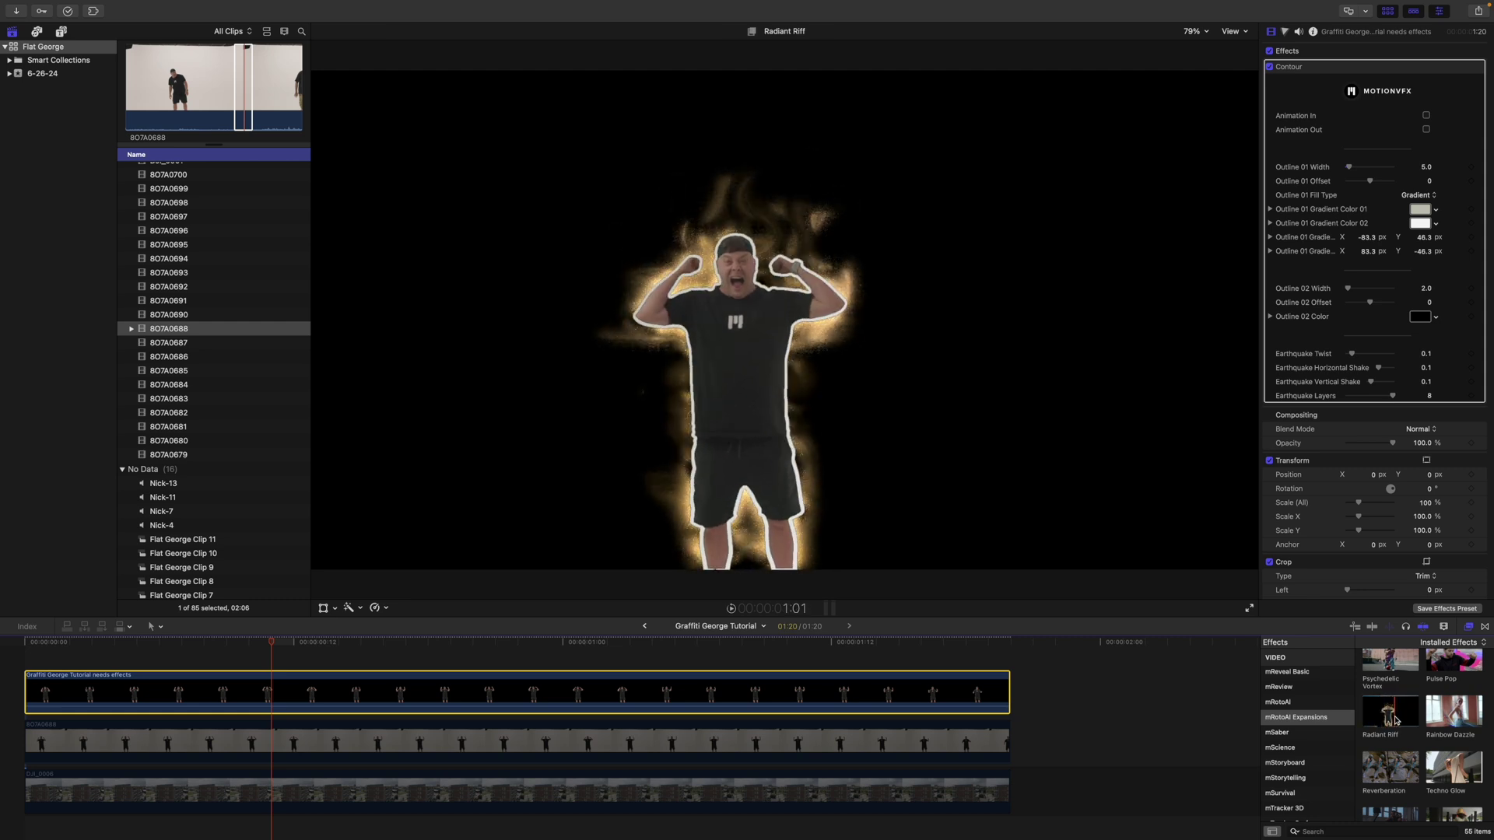
pyautogui.moveTo(1387, 720); pyautogui.dragTo(534, 689)
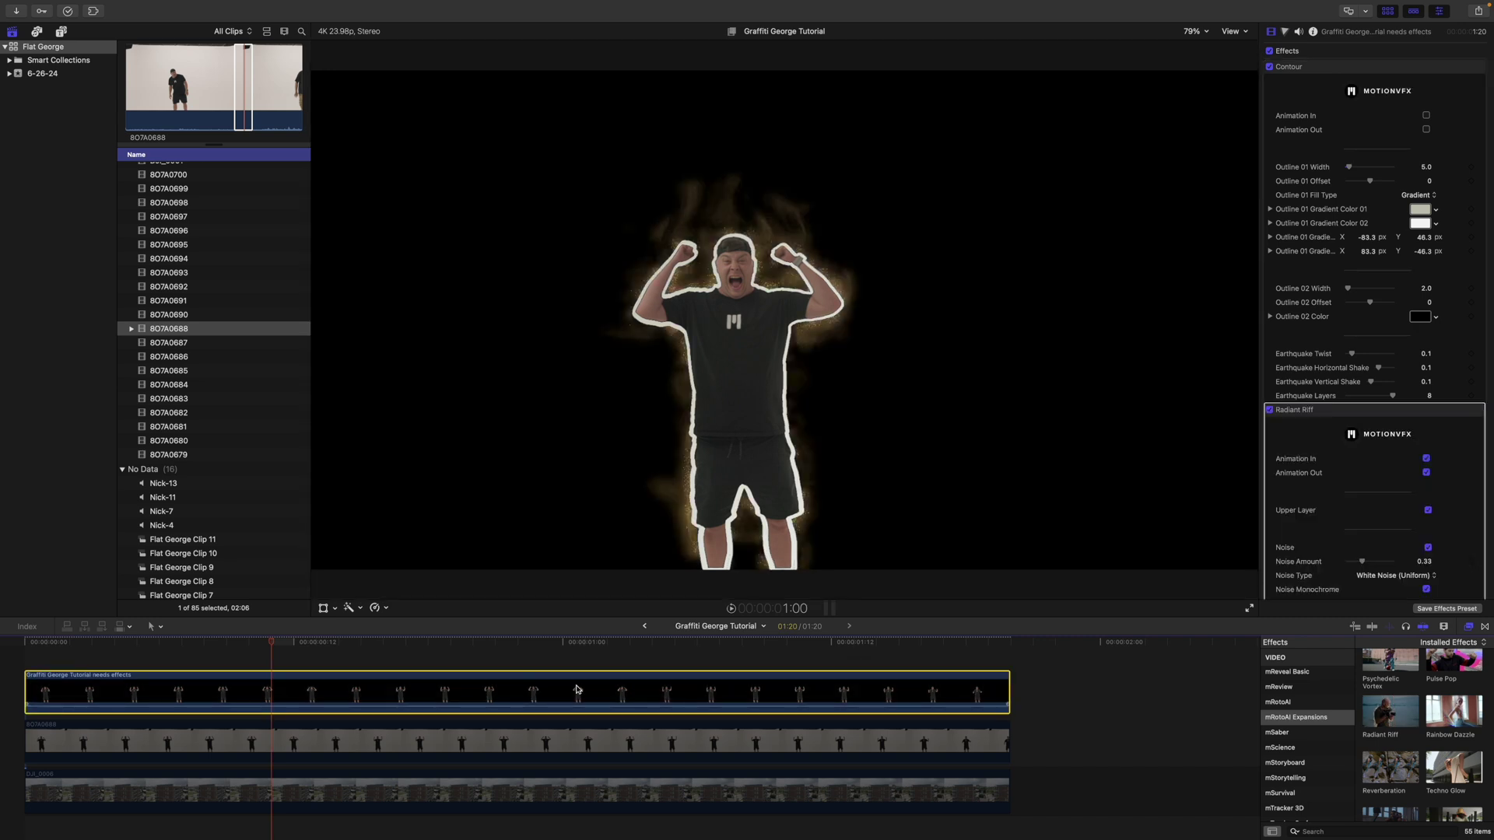
pyautogui.scroll(-5, 1320, 484)
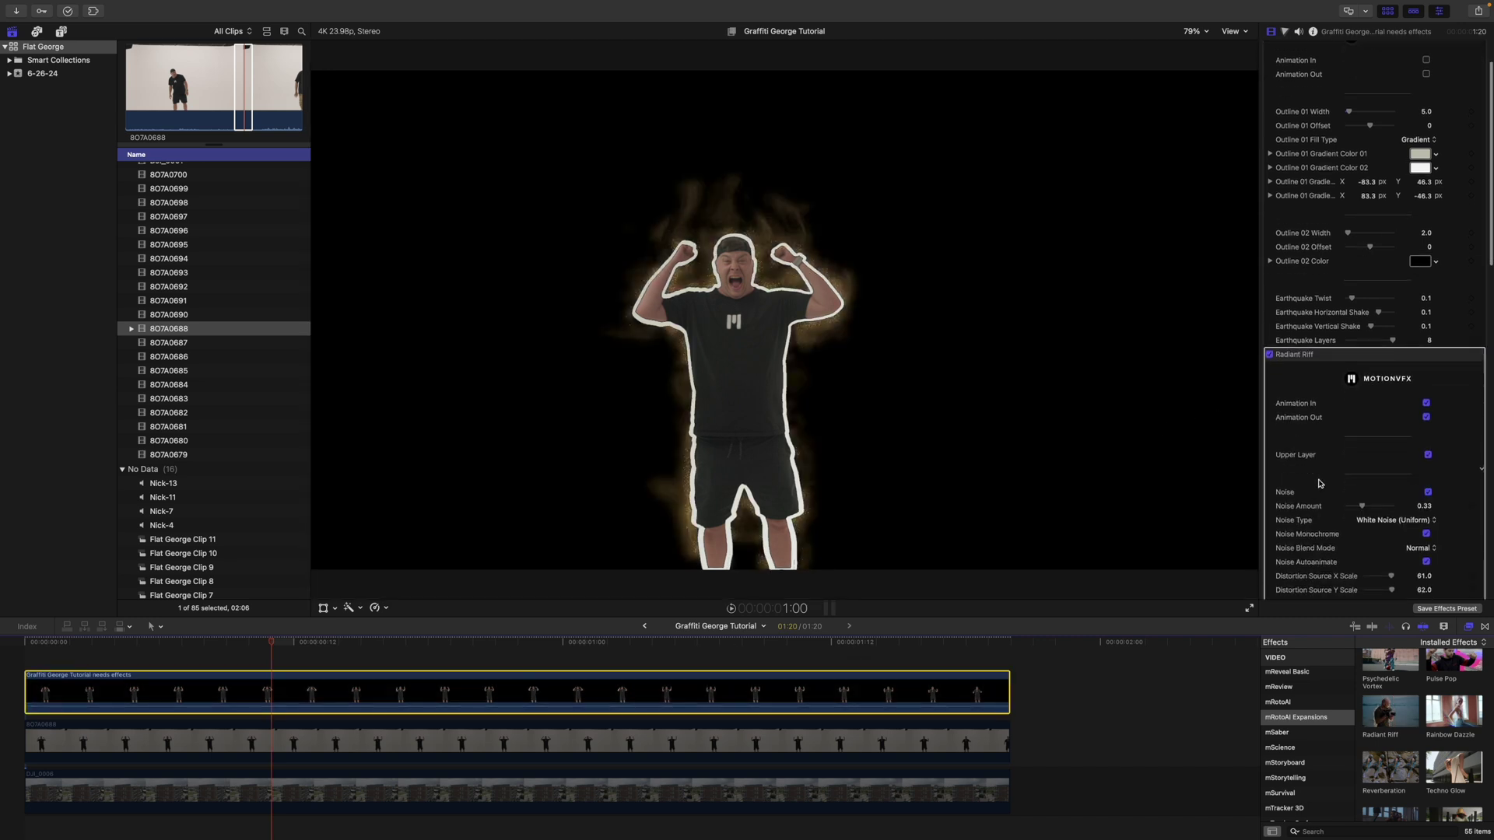
# - Turn off Radiant Riff's Animation In and Out and match Aura Color 1 and Aura Color 2 to the figure's off-white outline
pyautogui.click(1427, 321)
pyautogui.click(1427, 335)
pyautogui.scroll(-2, 1329, 462)
pyautogui.scroll(-7, 1329, 462)
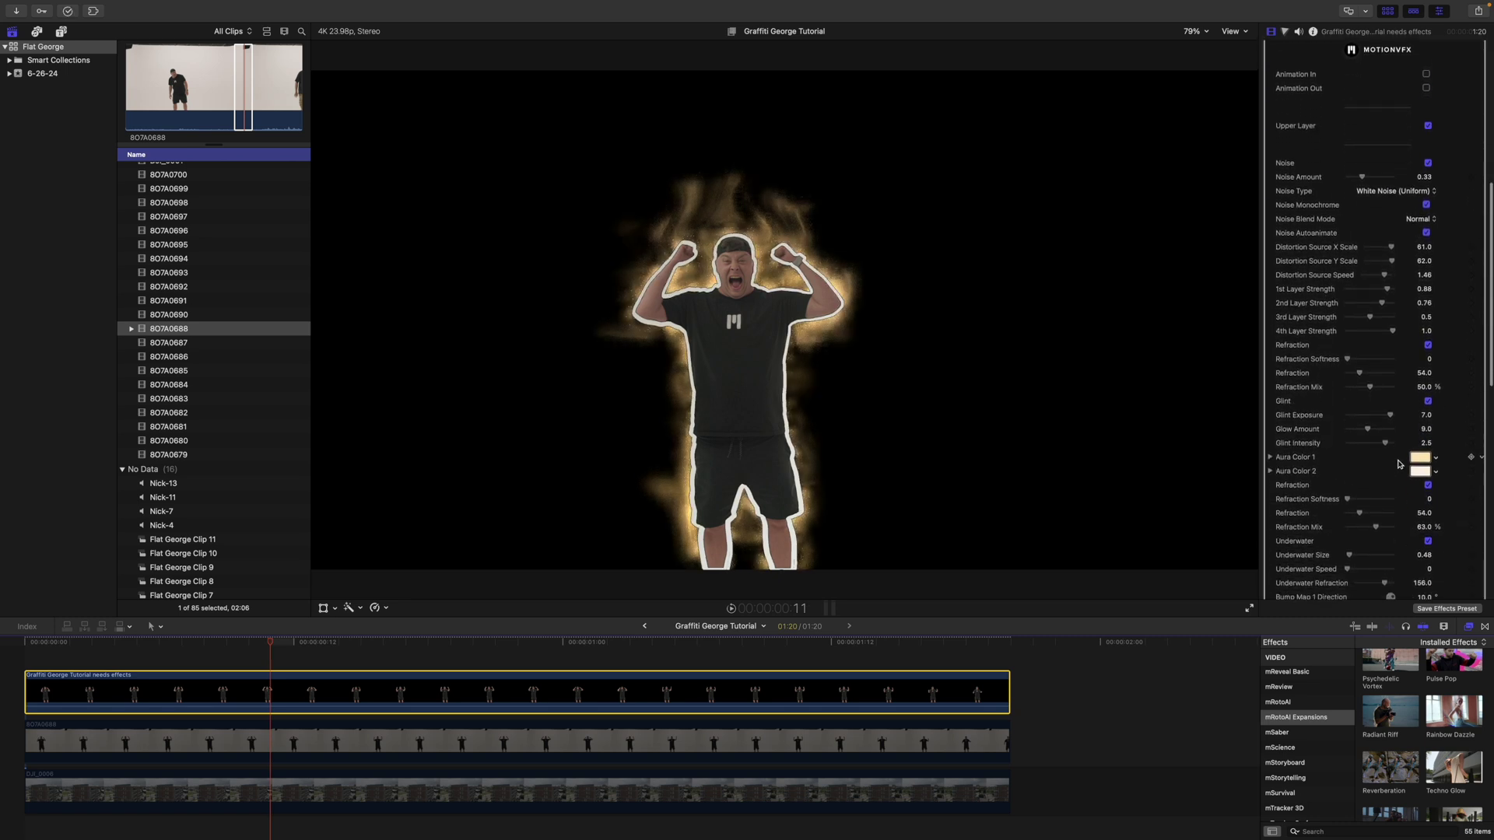
pyautogui.click(1421, 458)
pyautogui.click(1226, 395)
pyautogui.click(785, 401)
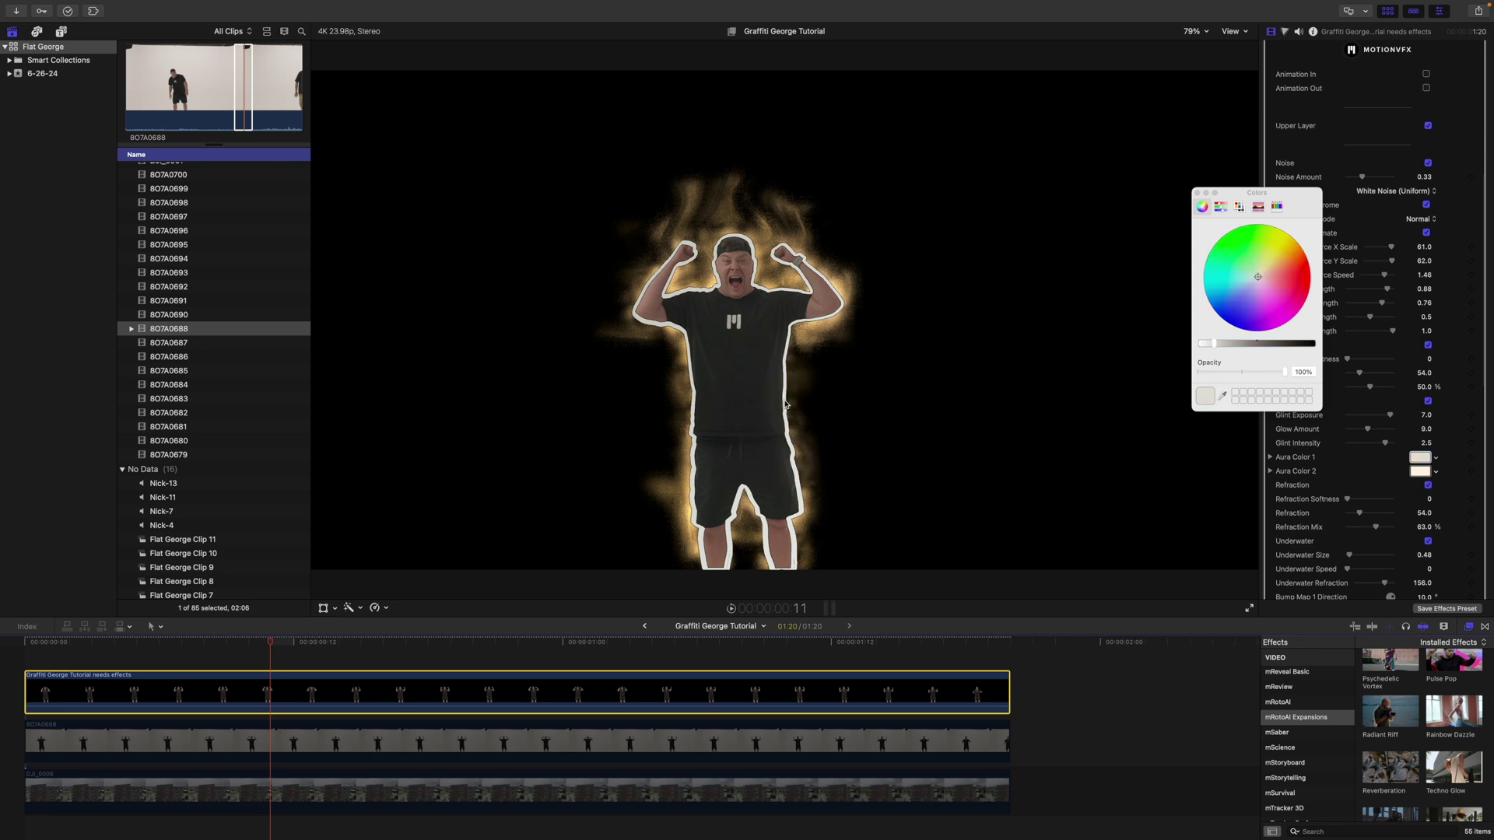
pyautogui.click(1422, 471)
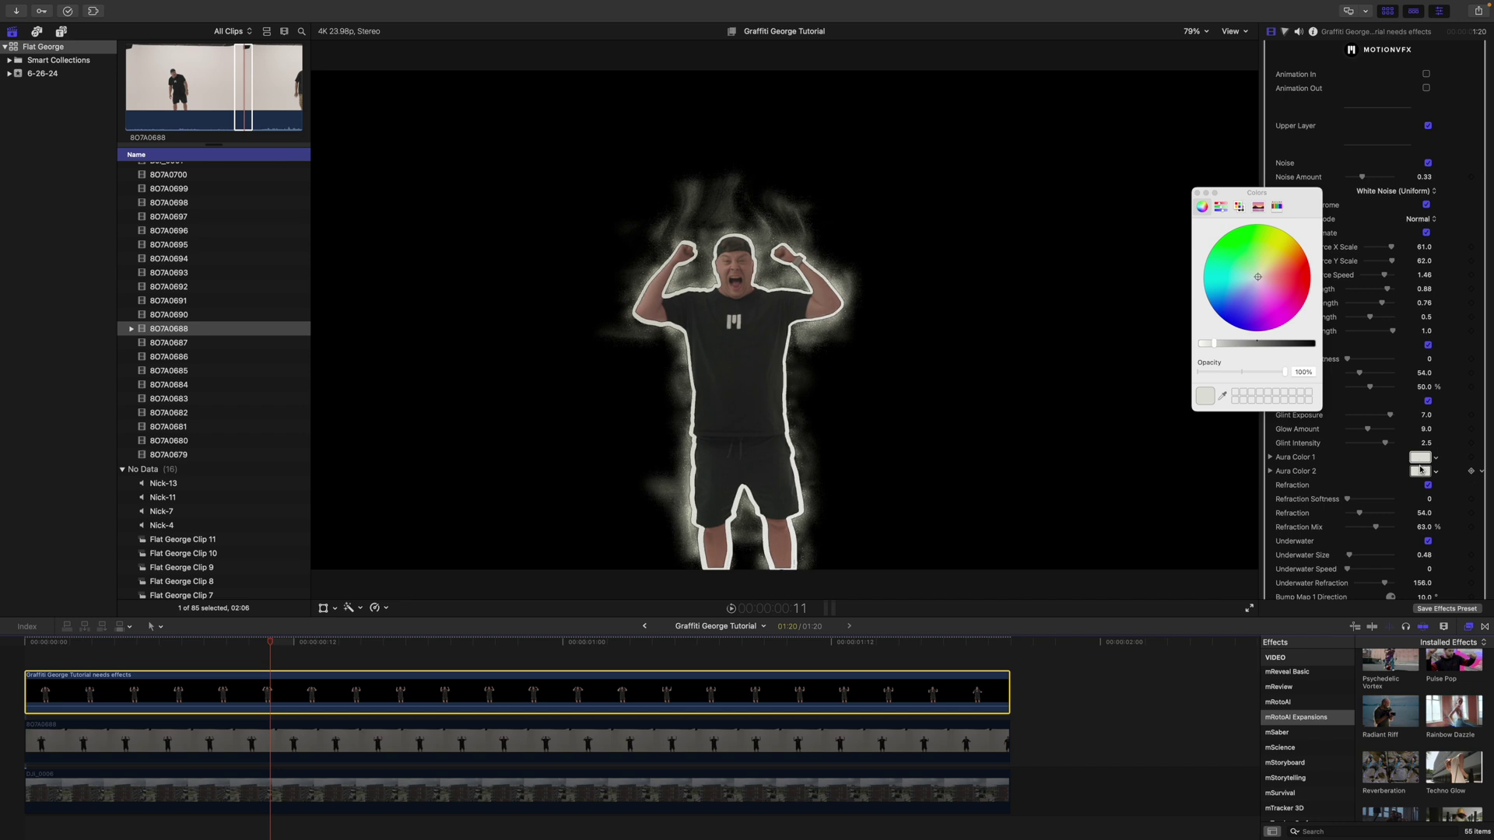
pyautogui.click(1334, 361)
# - Turn off Underwater and the Refraction option below the aura colors in the Radiant Riff effect
pyautogui.scroll(-2, 1370, 506)
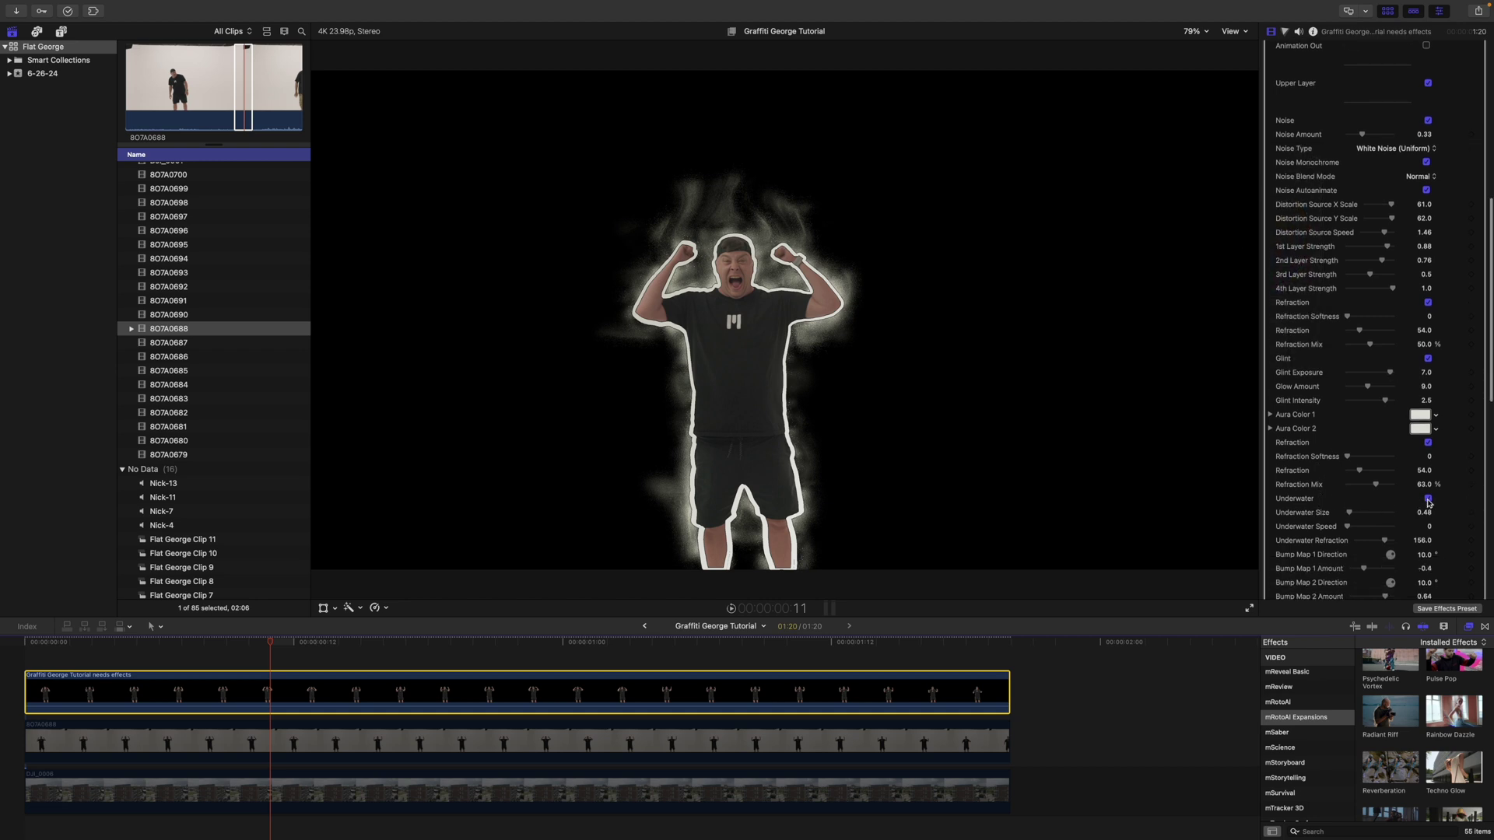
pyautogui.click(1429, 500)
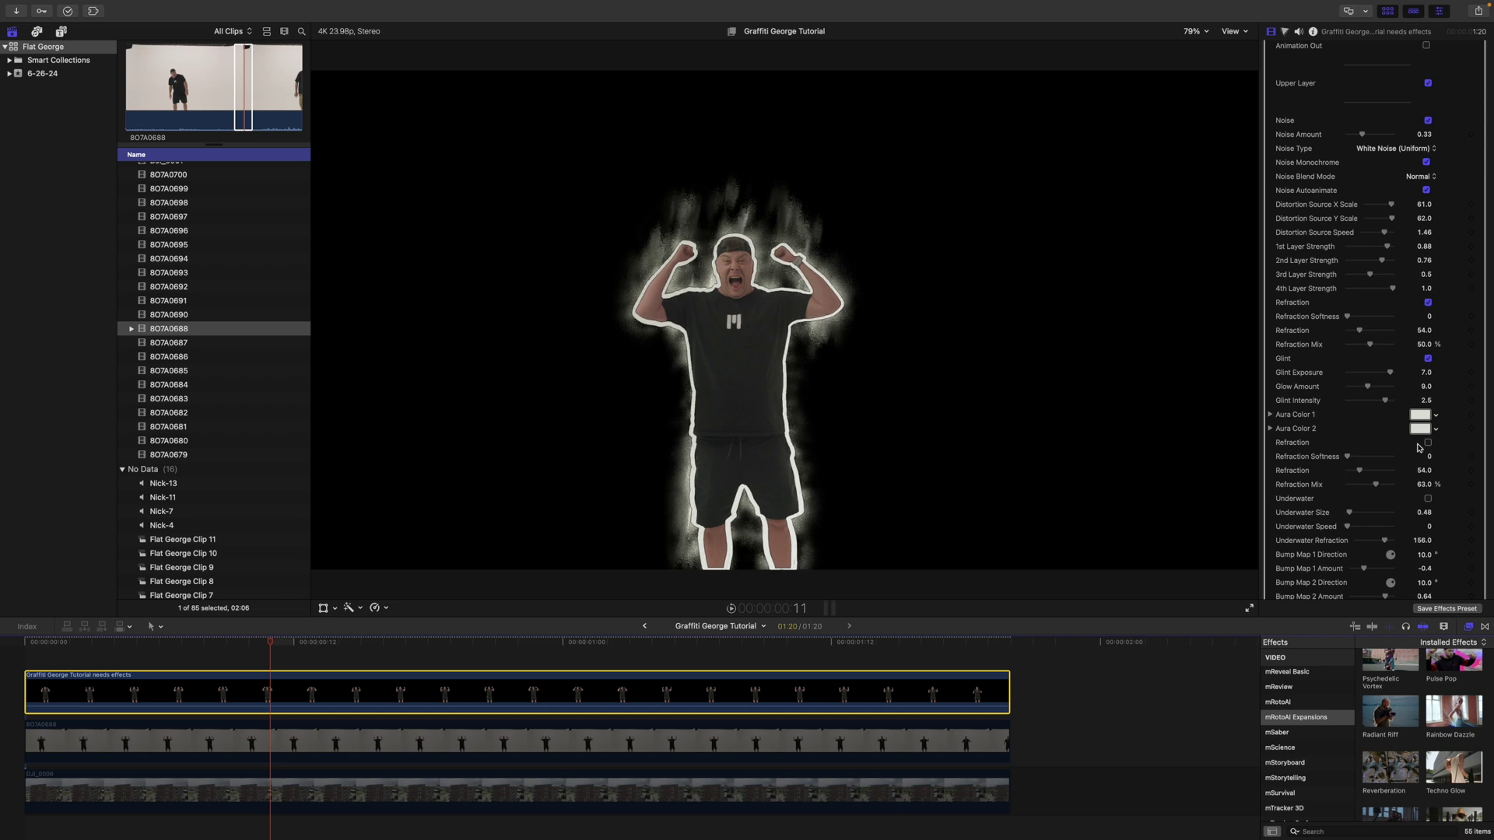
pyautogui.scroll(-3, 1337, 500)
pyautogui.scroll(8, 1338, 490)
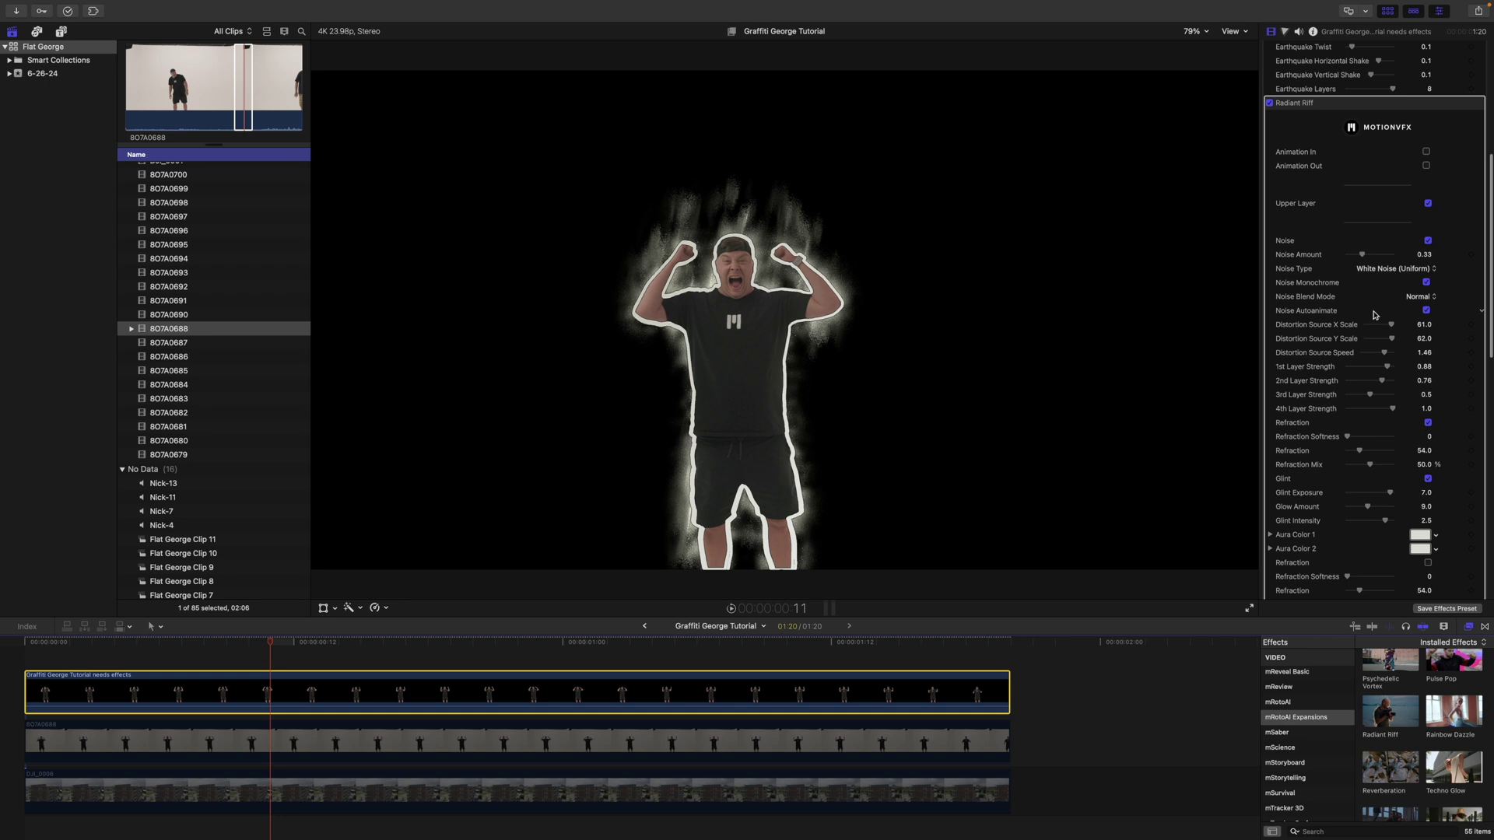
pyautogui.scroll(-1, 1389, 389)
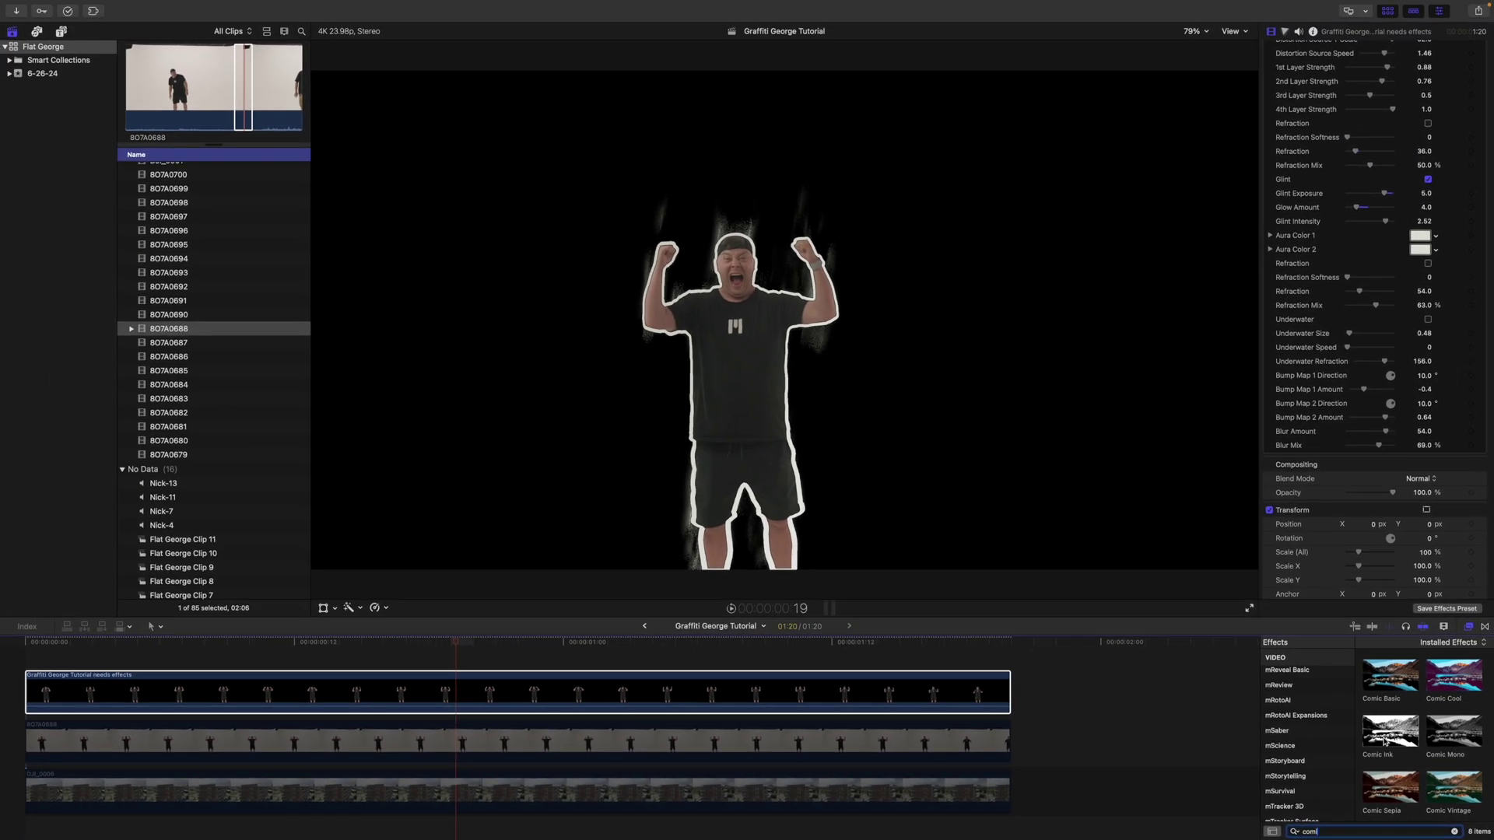
# - Apply the Comic Ink effect to the exported cut-out clip and set its Style to Color
pyautogui.moveTo(1374, 715); pyautogui.dragTo(517, 633)
pyautogui.moveTo(713, 674); pyautogui.dragTo(444, 693)
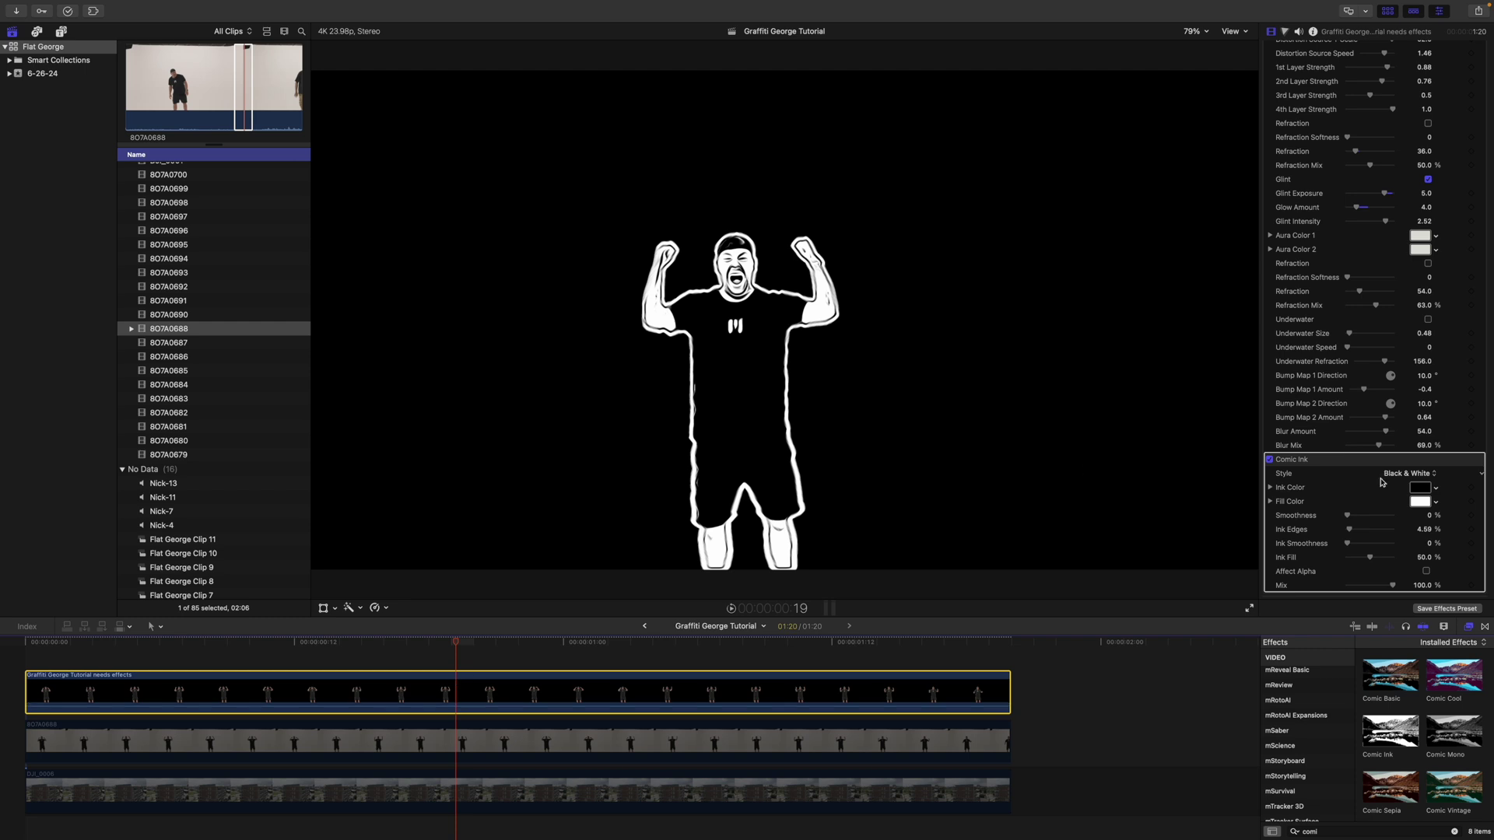
pyautogui.click(1435, 476)
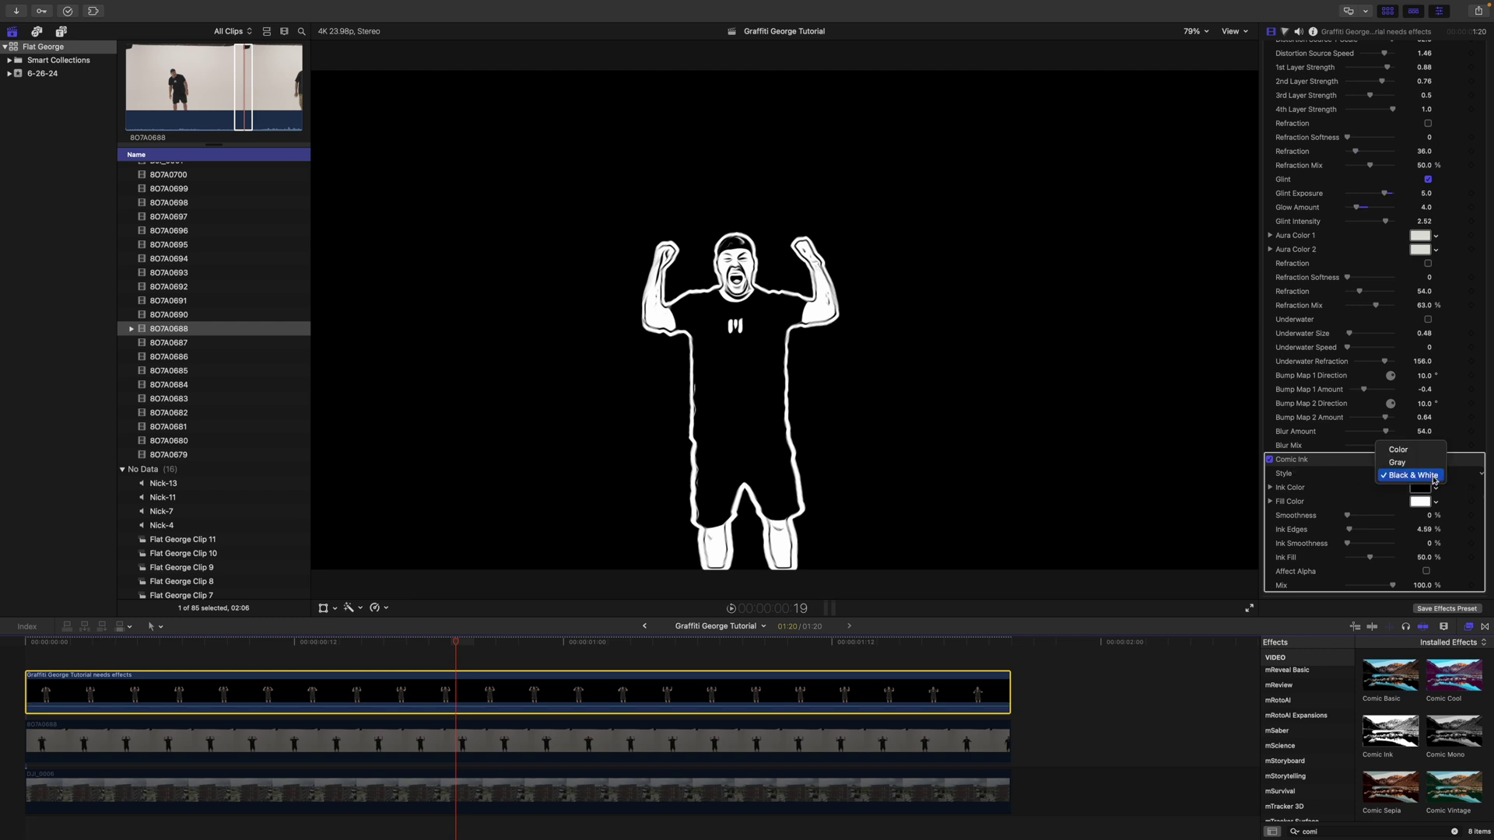
pyautogui.click(1424, 460)
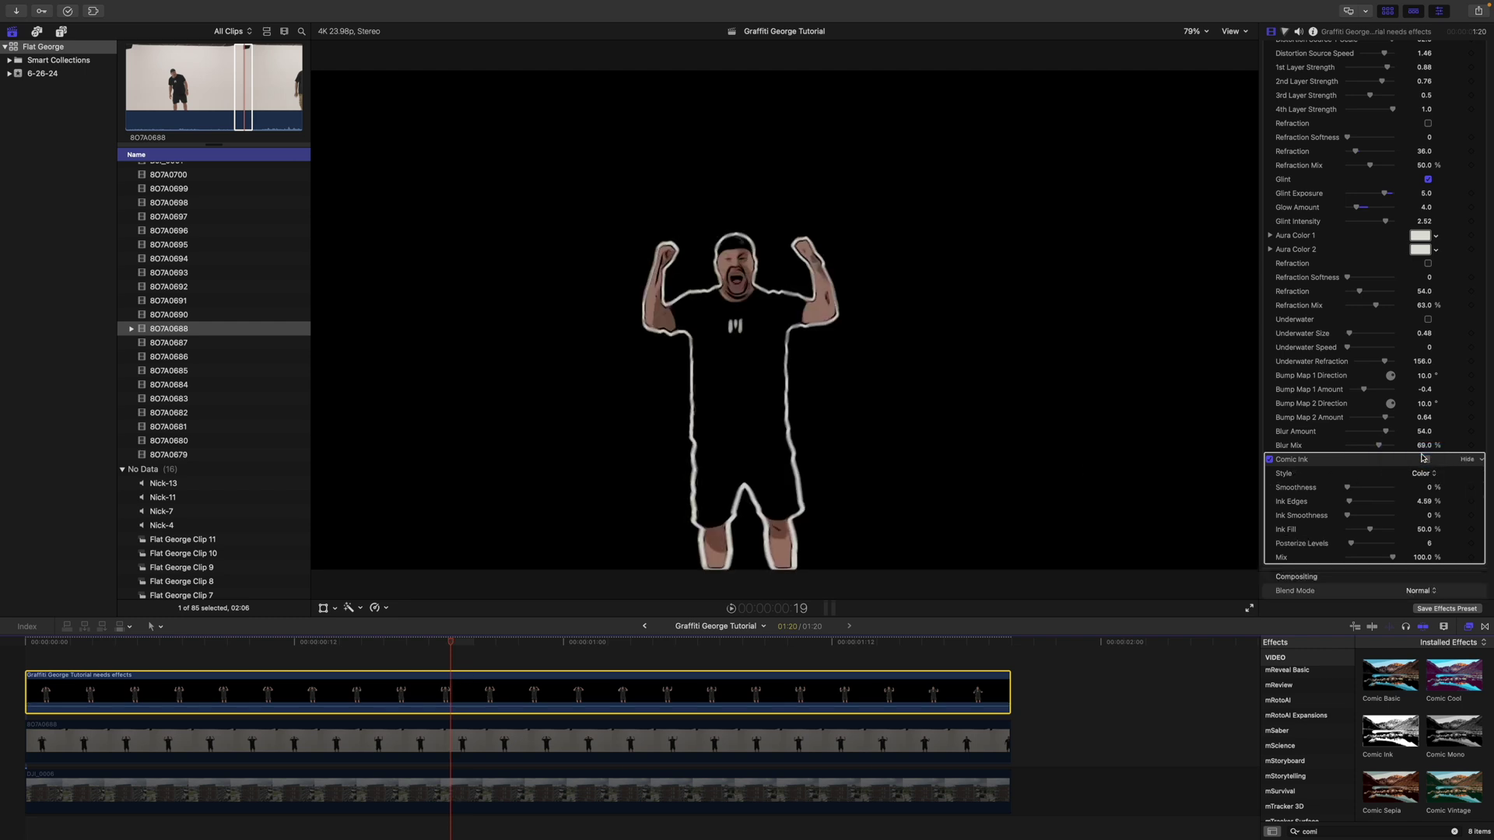
# - Collapse the settings of the three effects and move Comic Ink above Contour in the effect order
pyautogui.click(1468, 460)
pyautogui.scroll(10, 1445, 355)
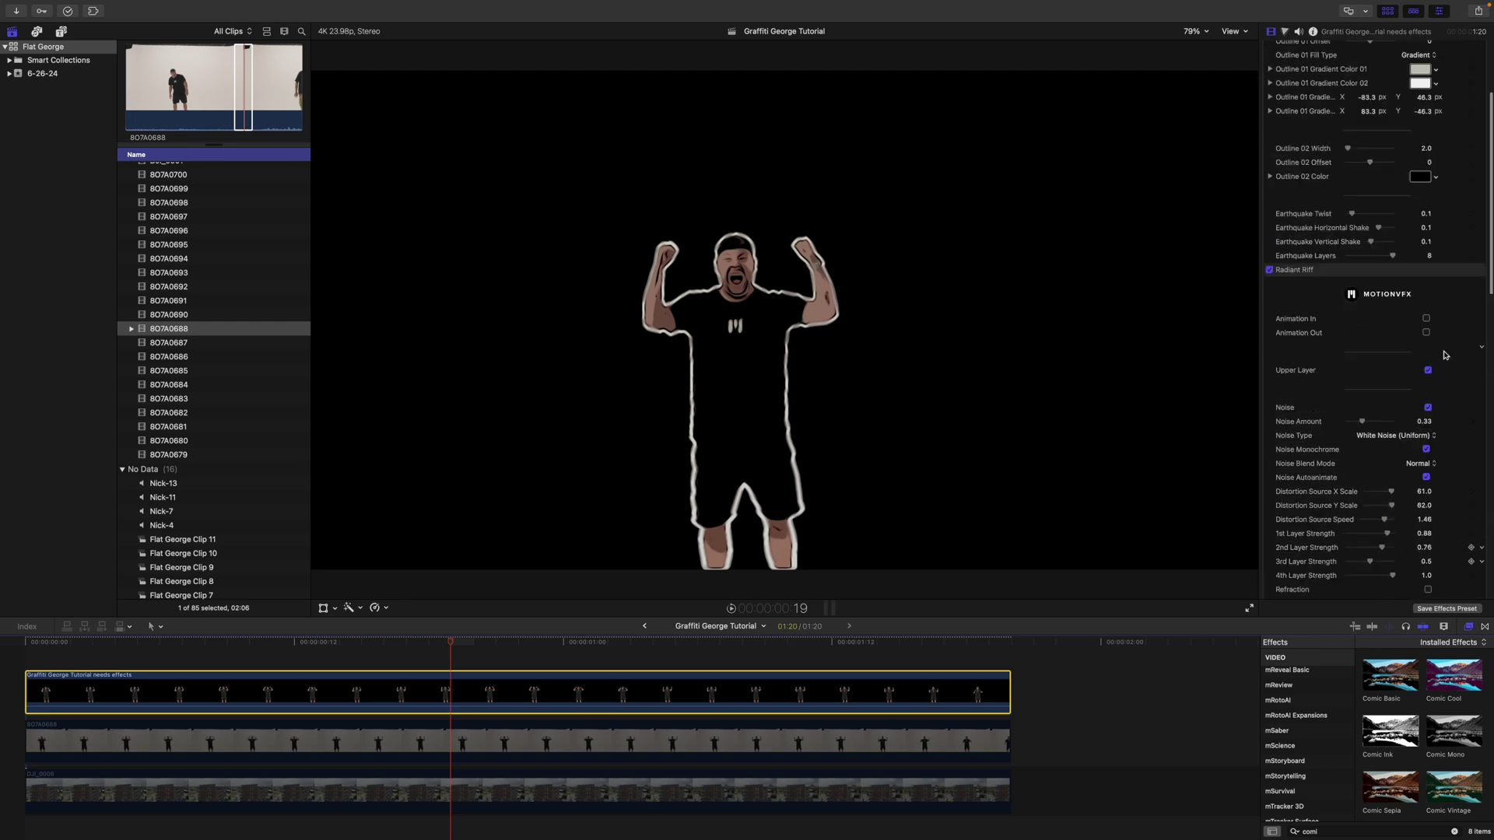
pyautogui.click(1468, 269)
pyautogui.scroll(4, 1439, 288)
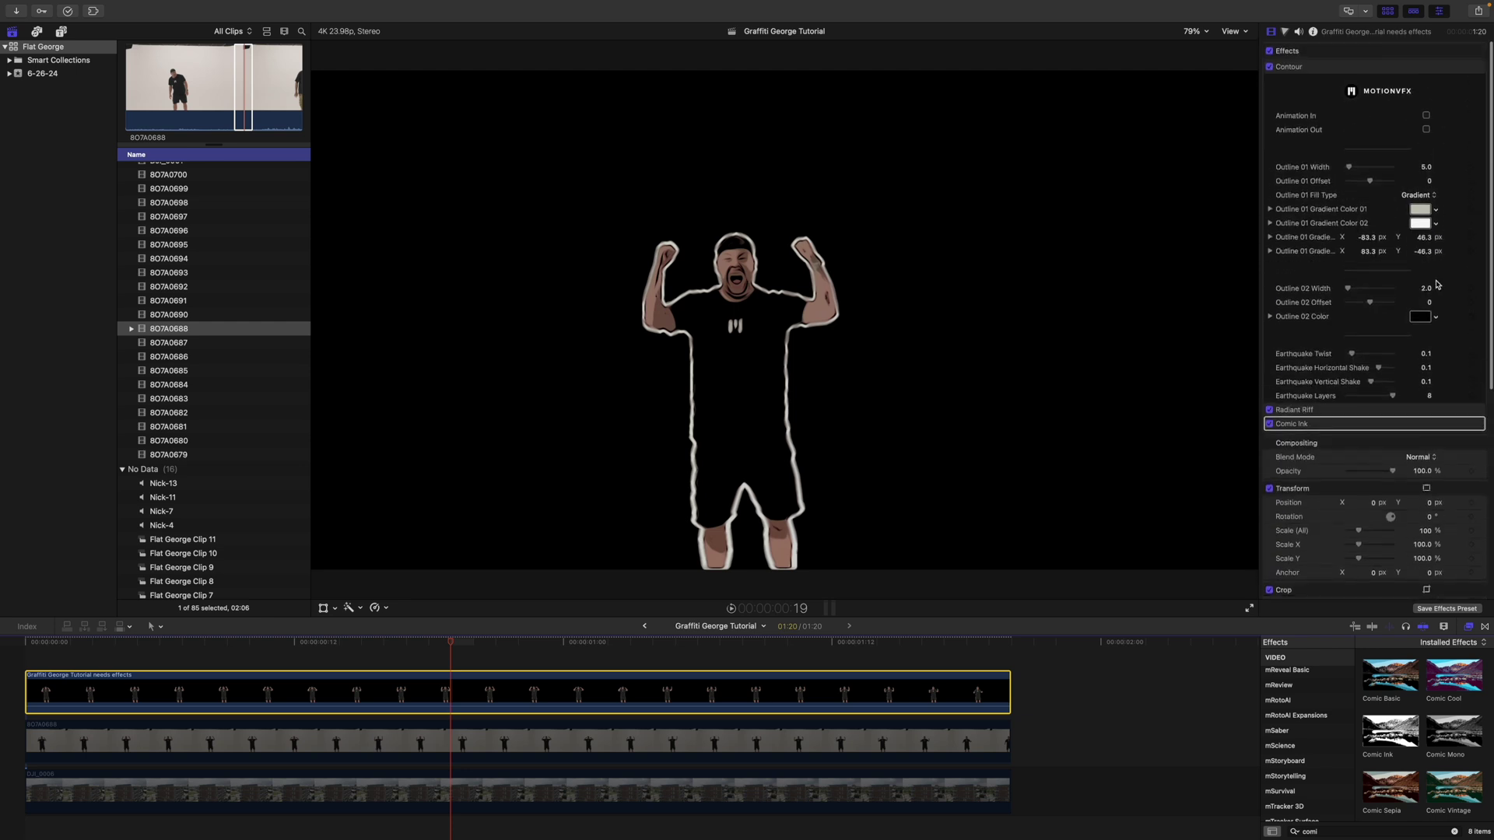
pyautogui.click(1468, 67)
pyautogui.moveTo(1297, 97); pyautogui.dragTo(1297, 71)
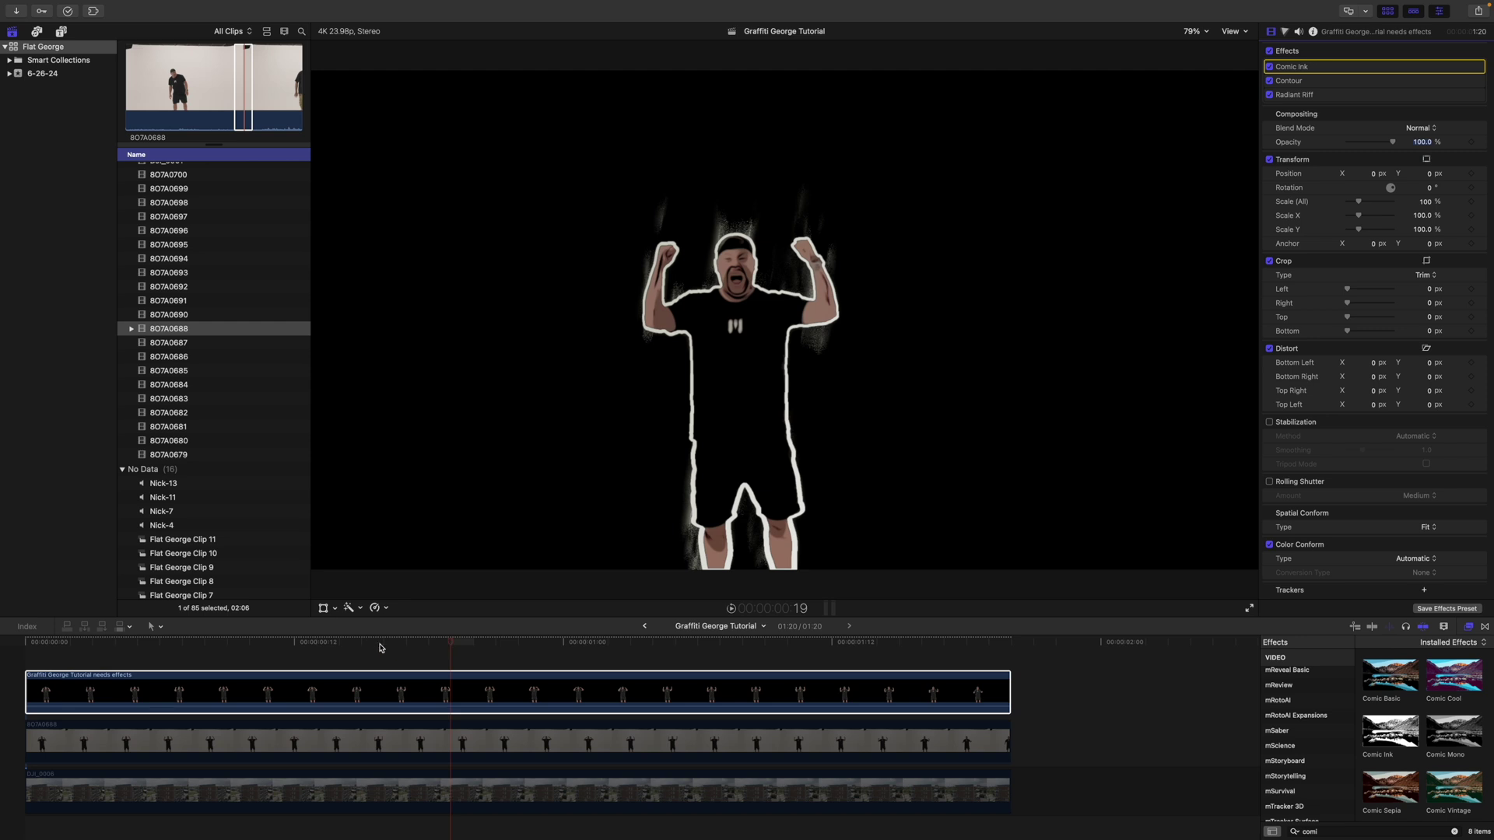
# - Fine-tune Comic Ink on the cut-out clip with Ink Edges at 3.48% and Ink Fill at 44.41%
pyautogui.click(310, 649)
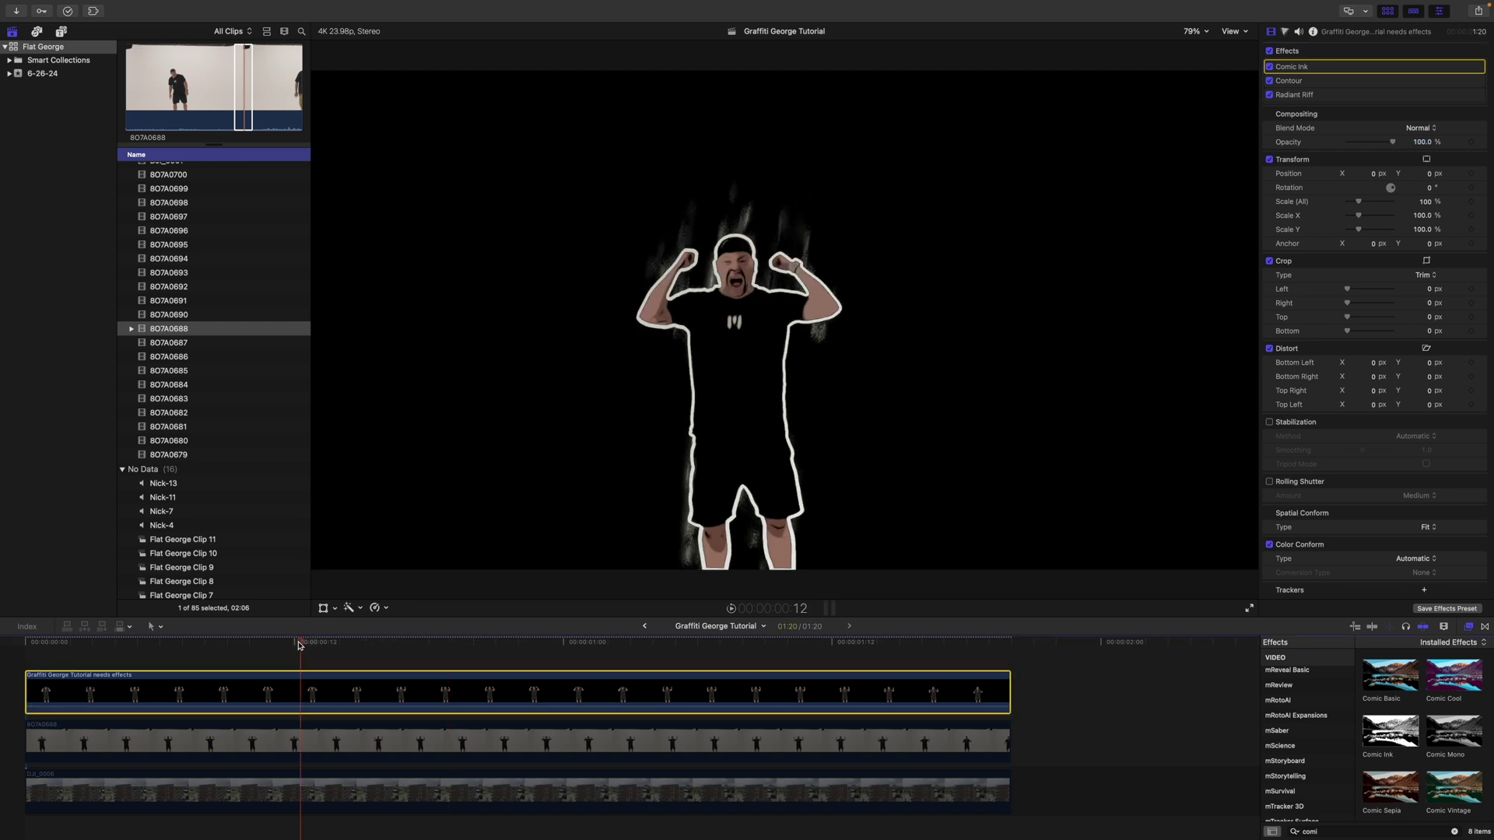
pyautogui.click(379, 649)
pyautogui.moveTo(382, 651)
pyautogui.mouseDown()
pyautogui.moveTo(753, 651)
pyautogui.moveTo(446, 651)
pyautogui.mouseUp()
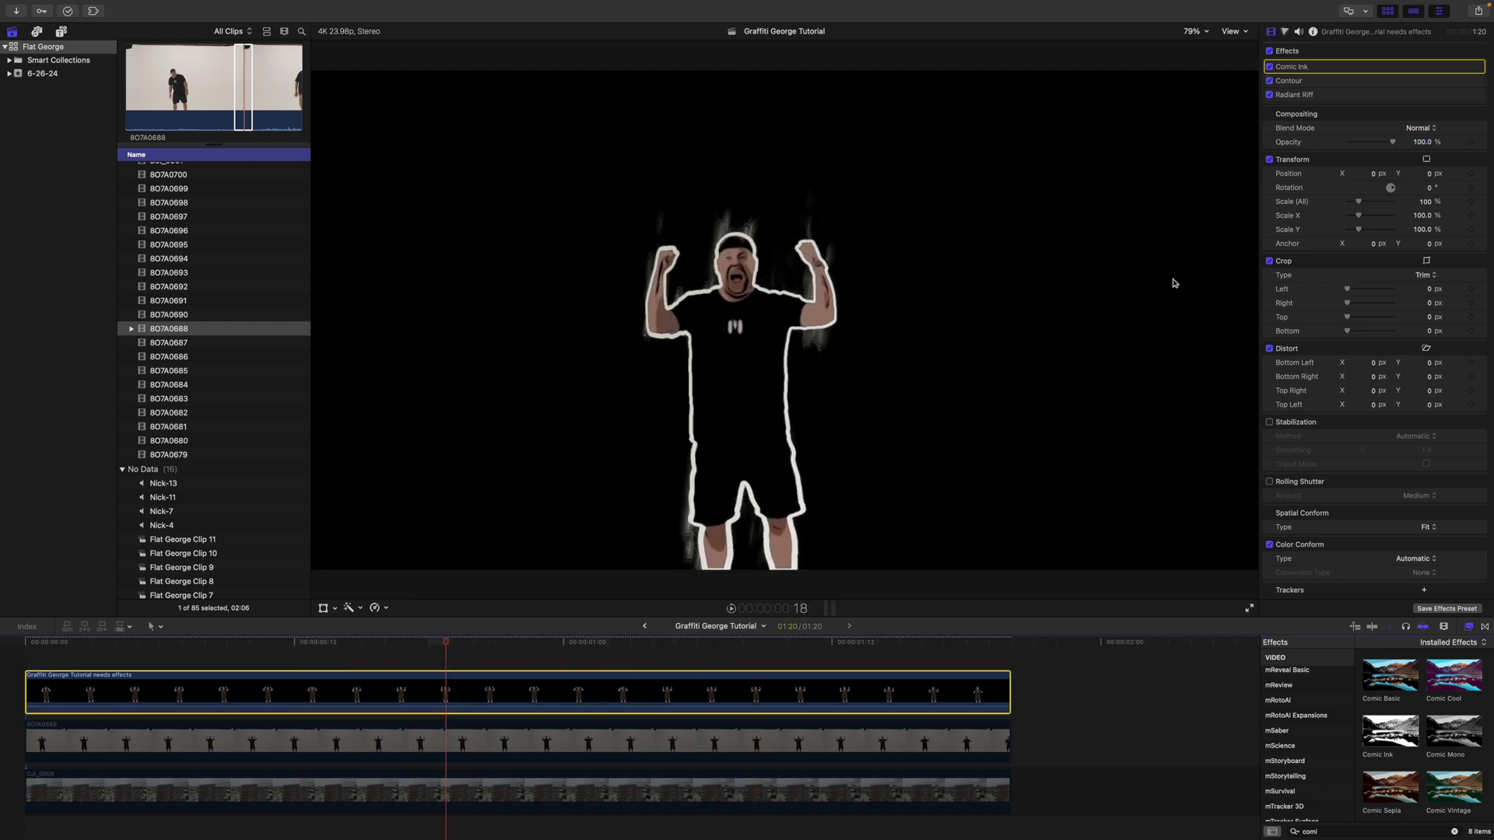
pyautogui.click(1469, 68)
pyautogui.click(1348, 96)
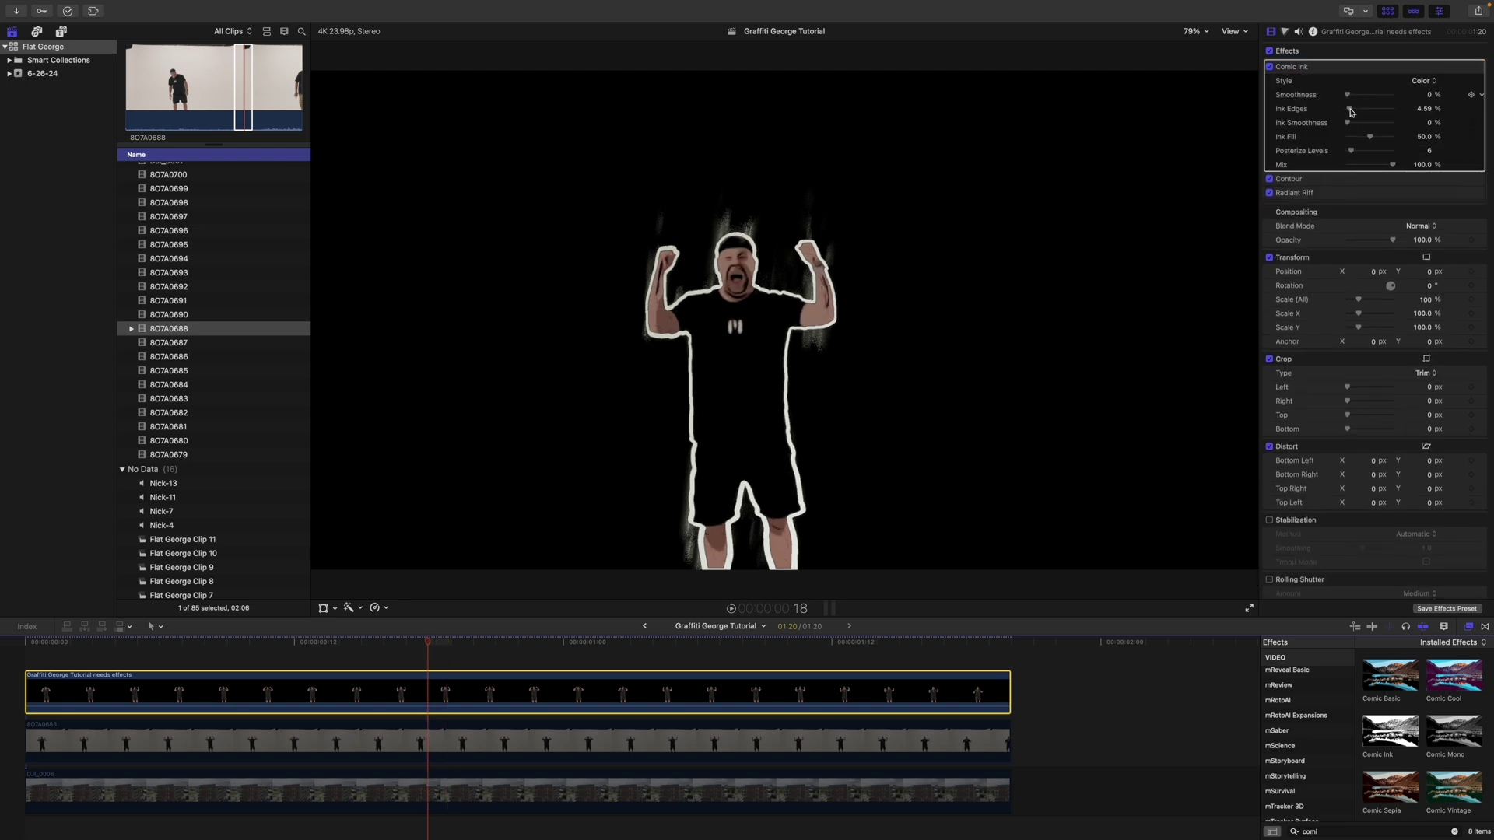
# - Enable the DJI_0006 building clip and disable the stylized cut-out clip in the timeline
pyautogui.click(379, 793)
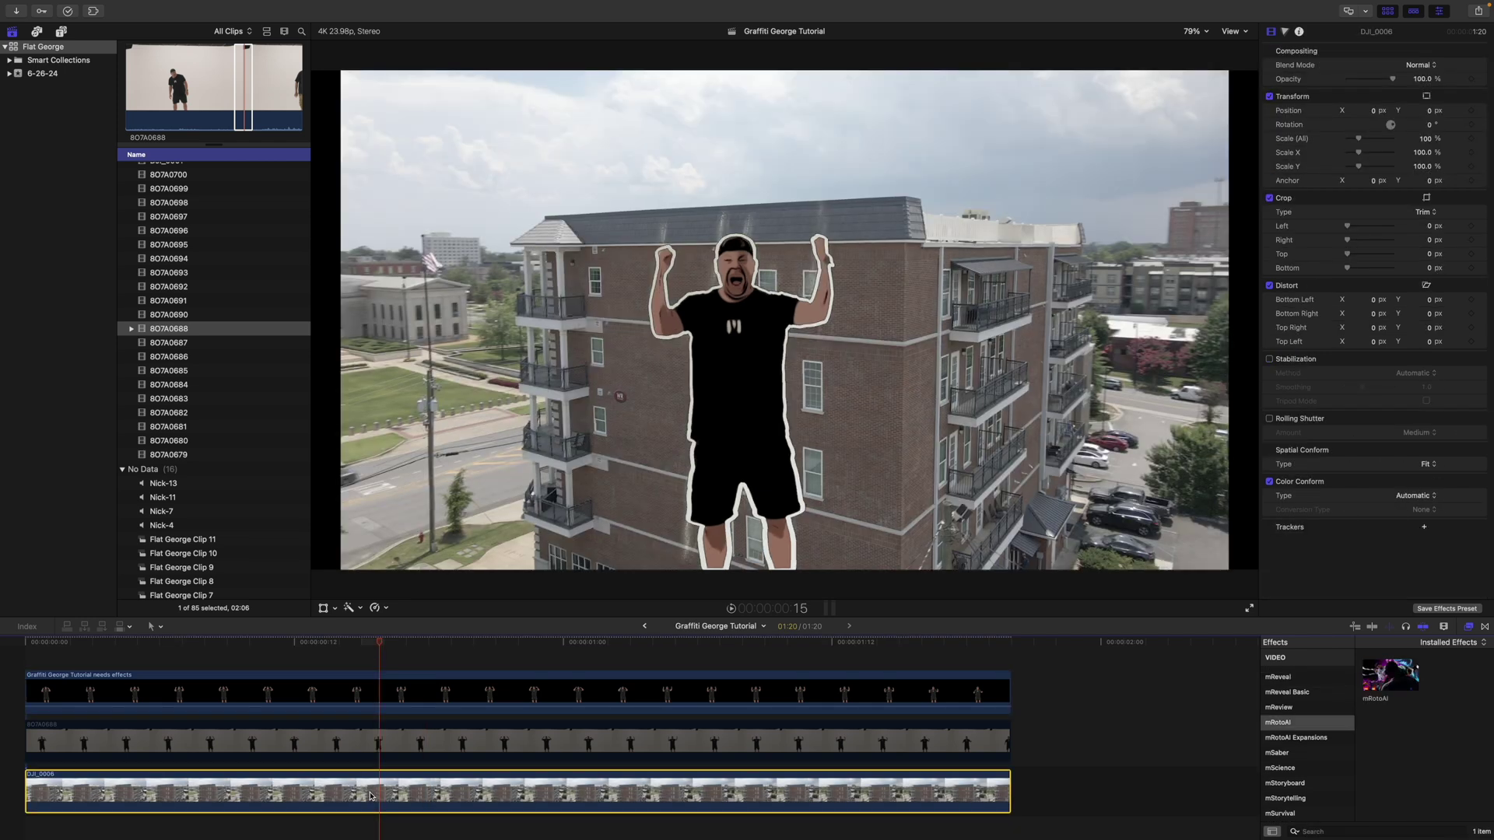
pyautogui.click(383, 694)
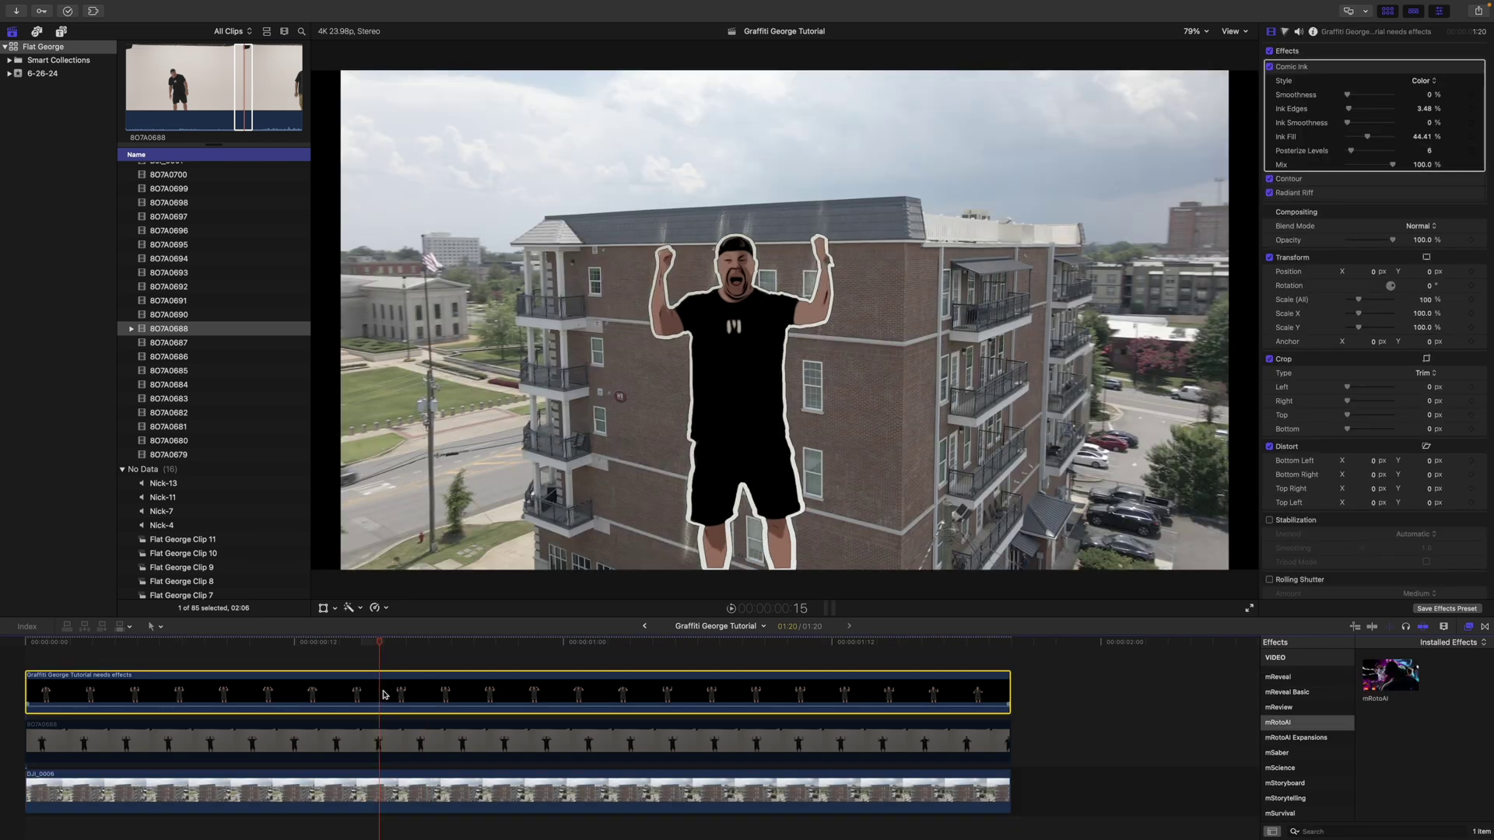
pyautogui.press('v')
# - Apply the mTracker Surface effect to the DJI_0006 building clip with the playhead at frame 20
pyautogui.moveTo(381, 645); pyautogui.dragTo(493, 658)
pyautogui.click(494, 797)
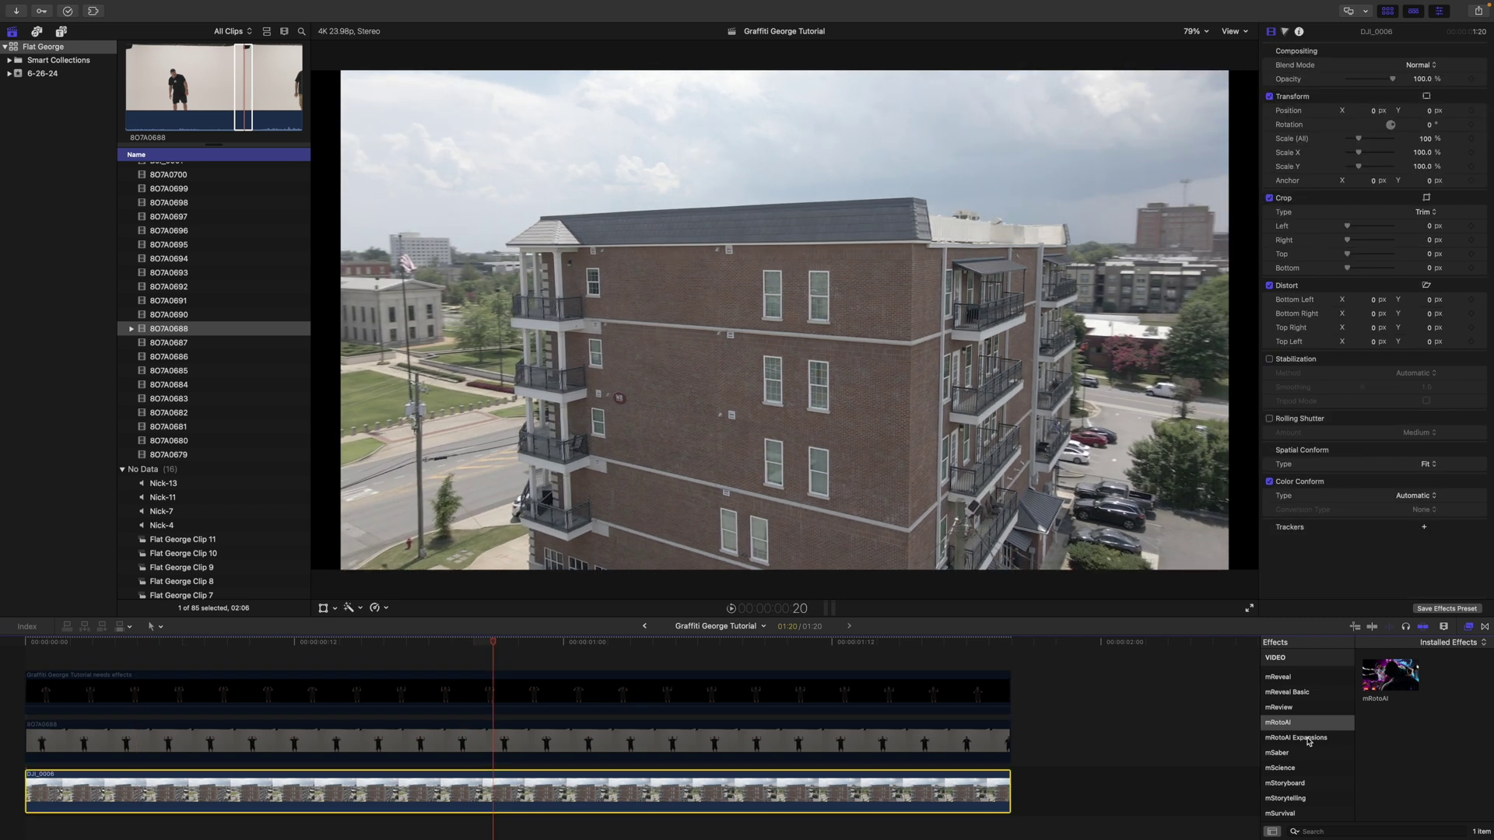
pyautogui.scroll(-3, 1308, 742)
pyautogui.click(1299, 788)
pyautogui.moveTo(1386, 681); pyautogui.dragTo(565, 802)
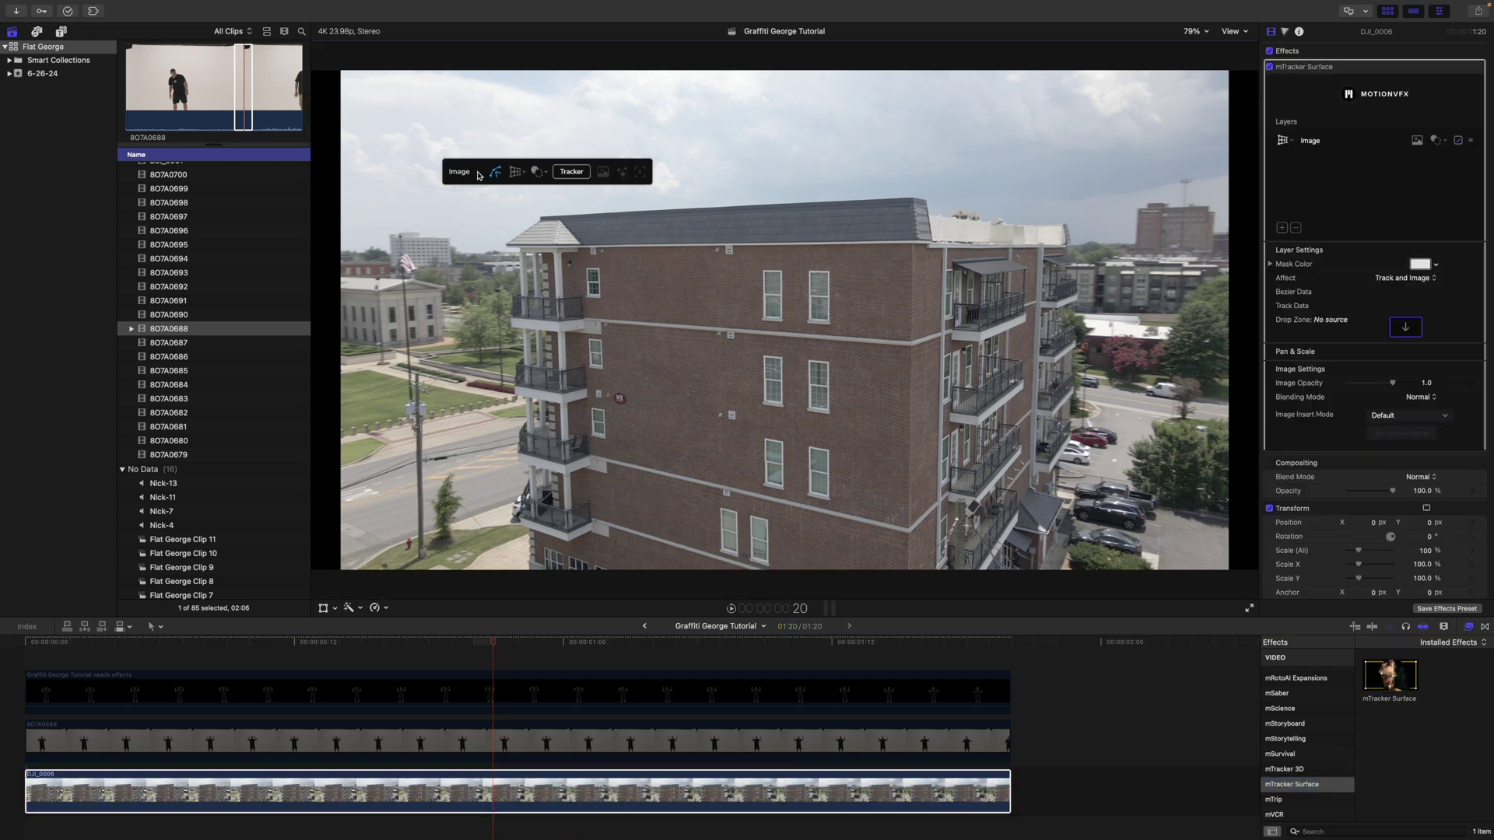
# - Draw a closed four-point tracking mask around the building's front brick wall, extending its lower-right corner slightly below the frame
pyautogui.click(582, 247)
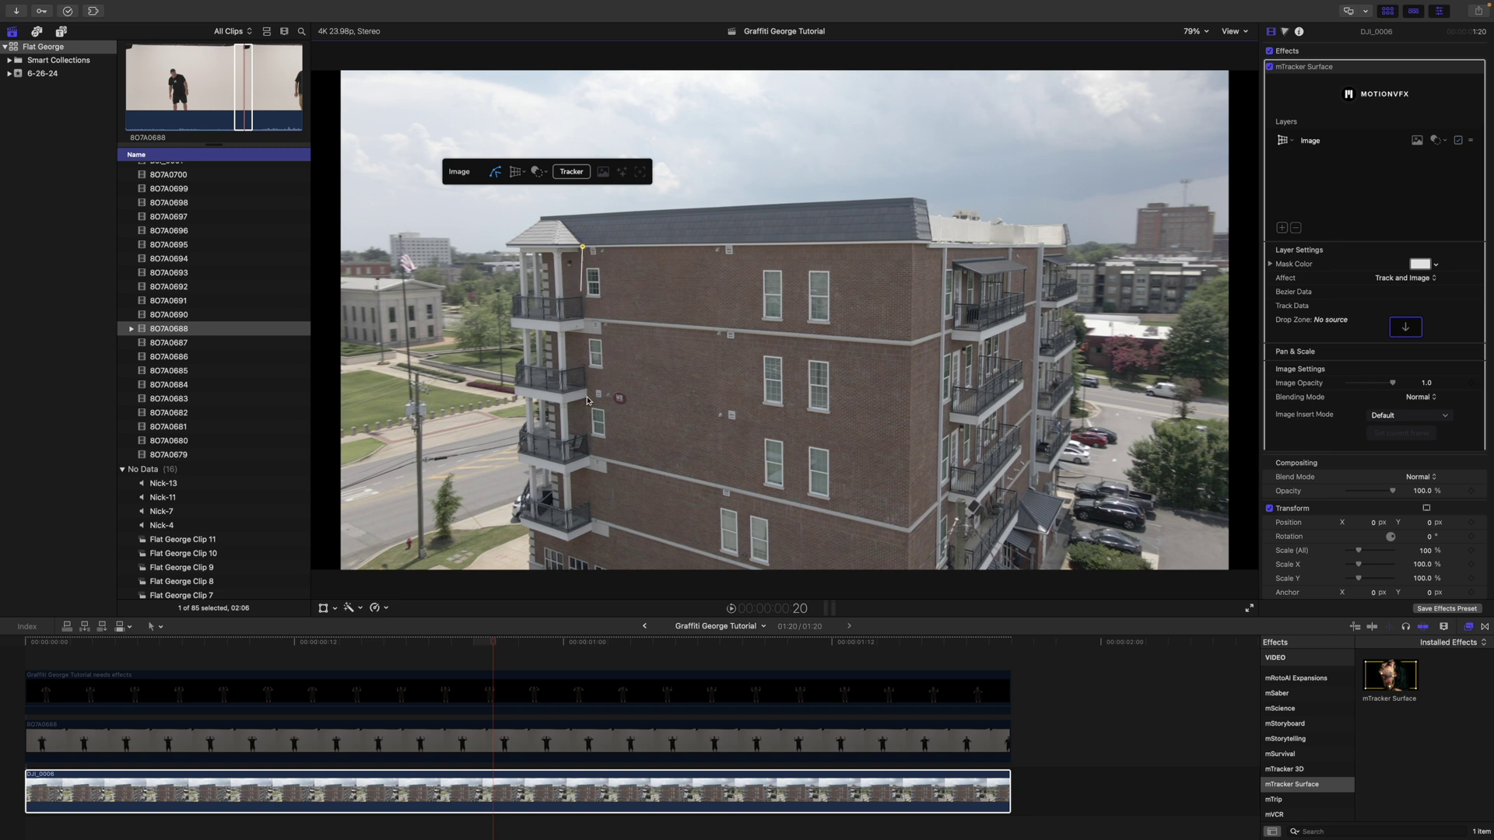
pyautogui.click(590, 532)
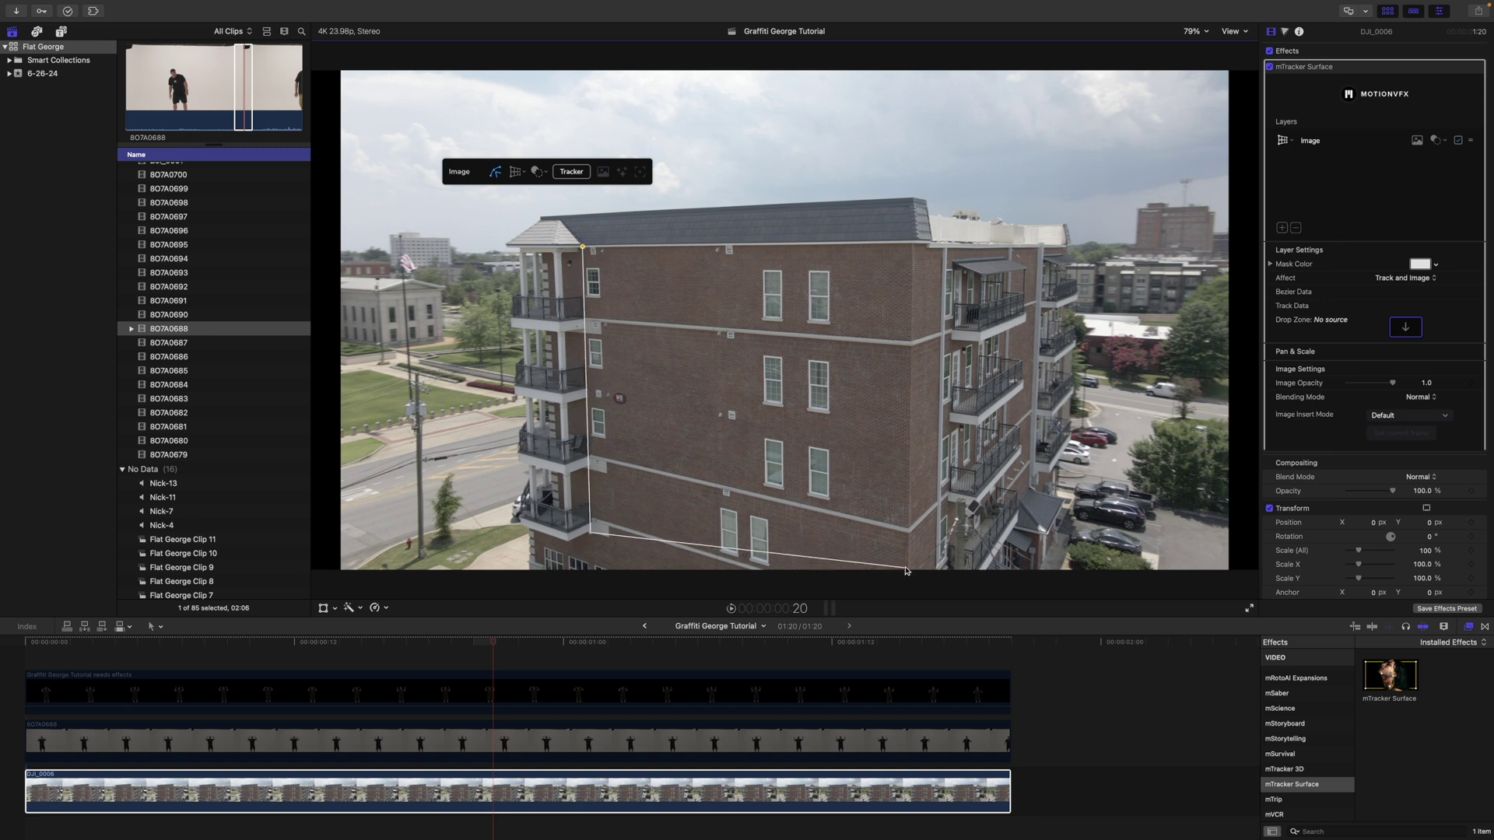
pyautogui.click(908, 569)
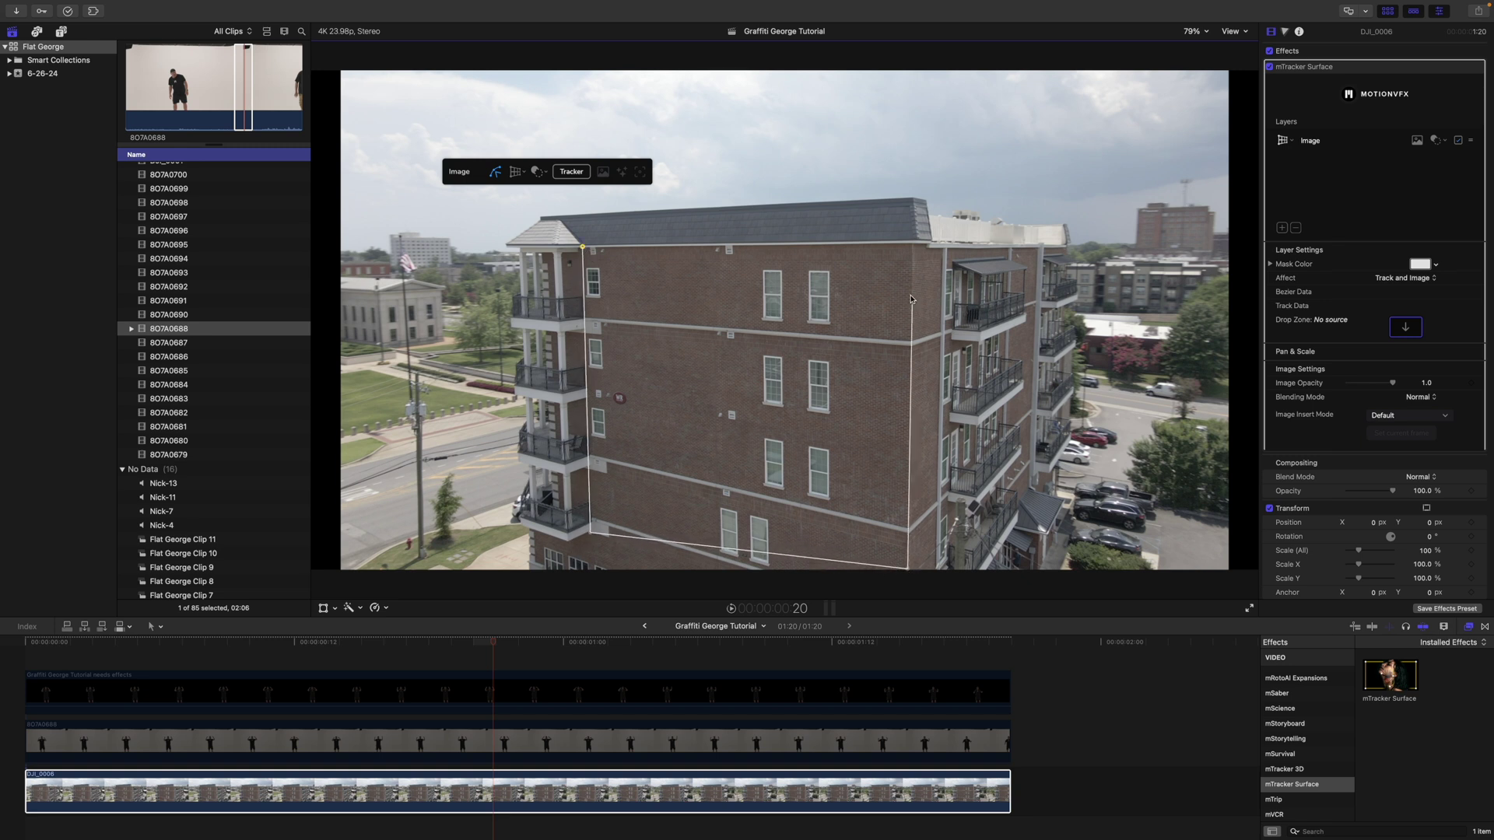
pyautogui.click(912, 243)
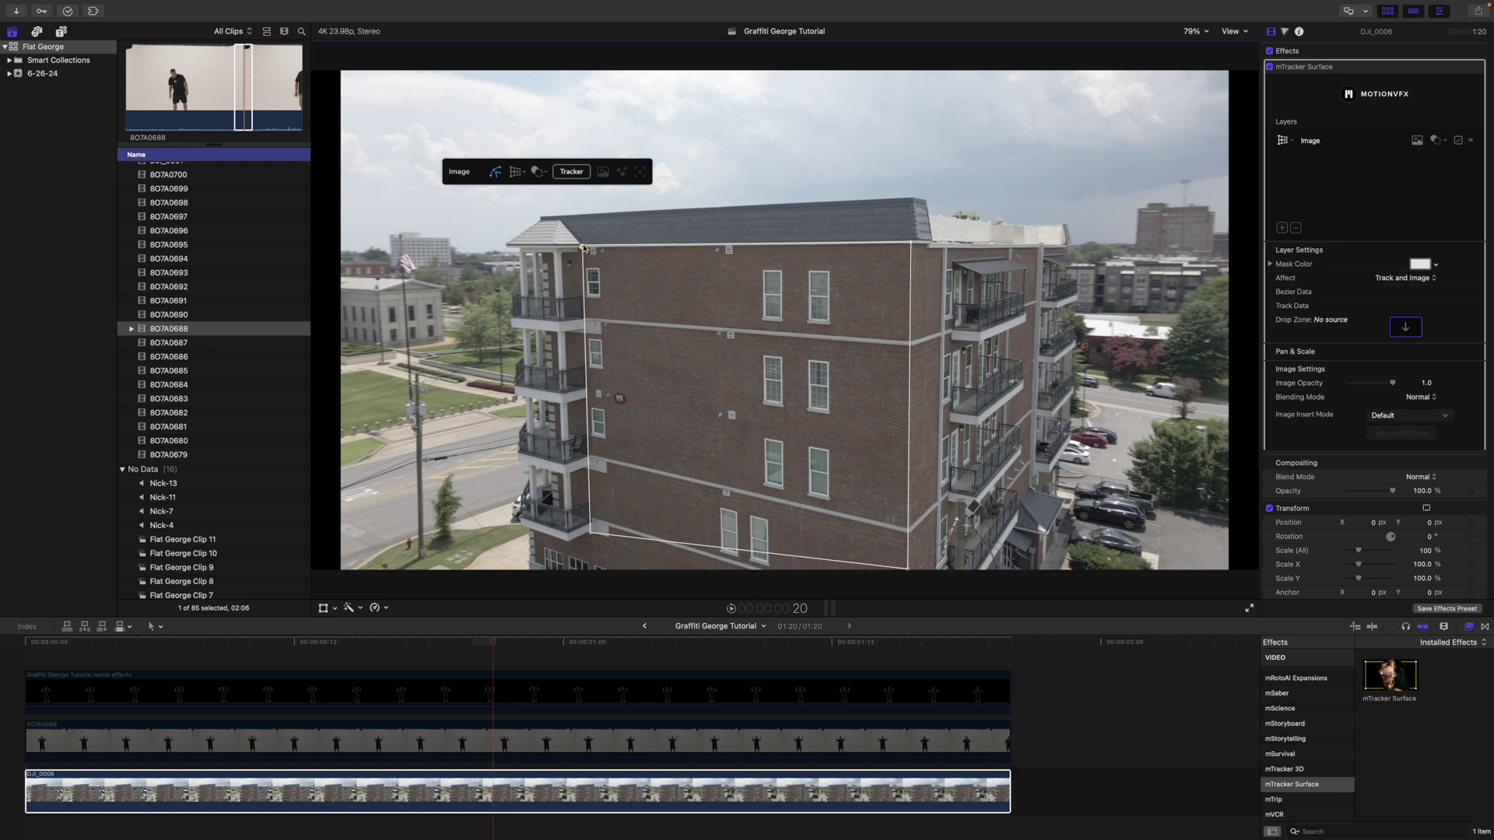
pyautogui.click(583, 248)
pyautogui.moveTo(907, 570); pyautogui.dragTo(907, 576)
# - Track the masked brick wall forwards and backwards through the building clip
pyautogui.click(569, 174)
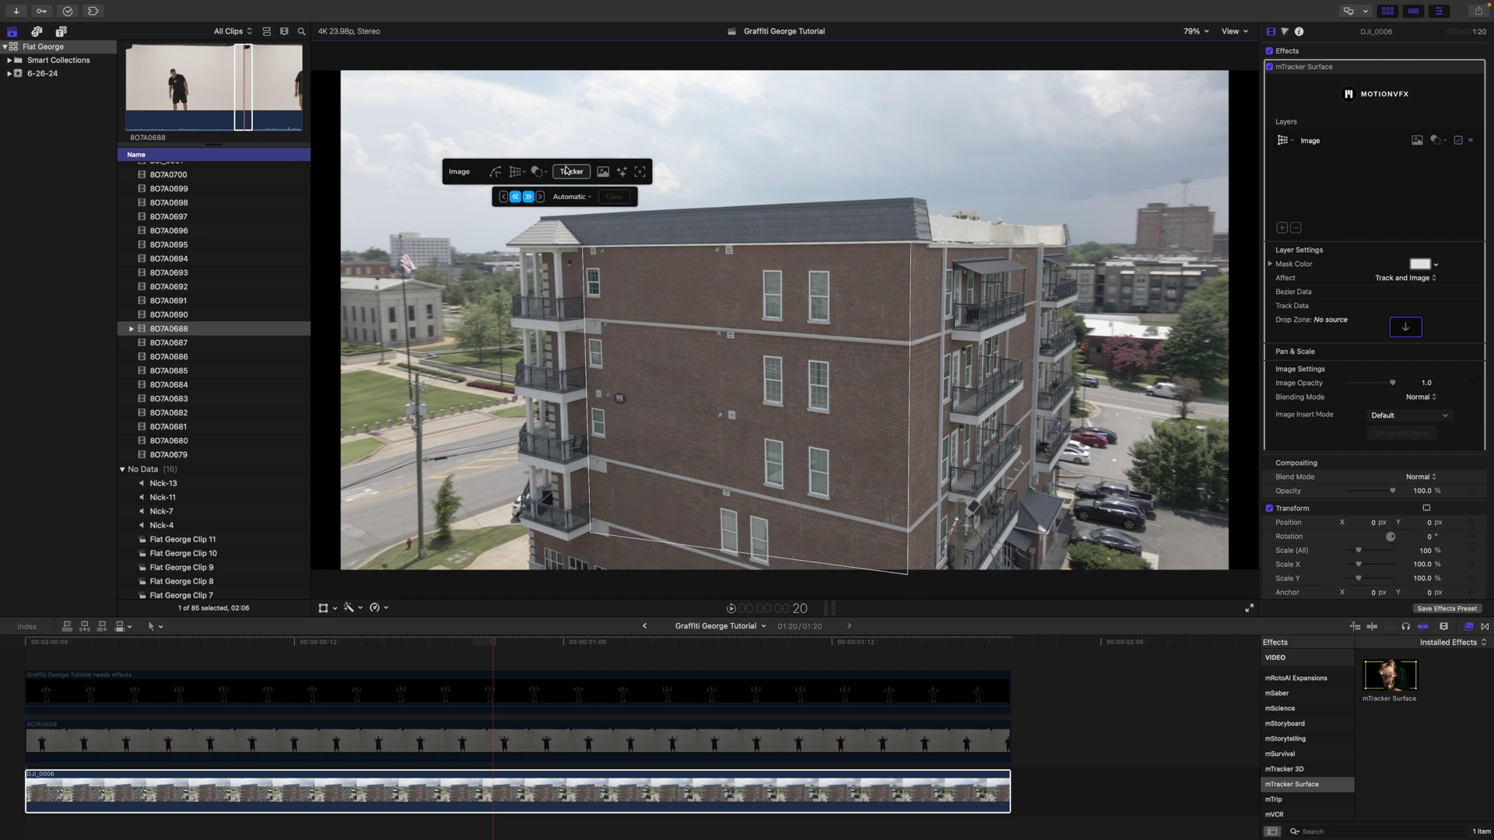
pyautogui.click(528, 198)
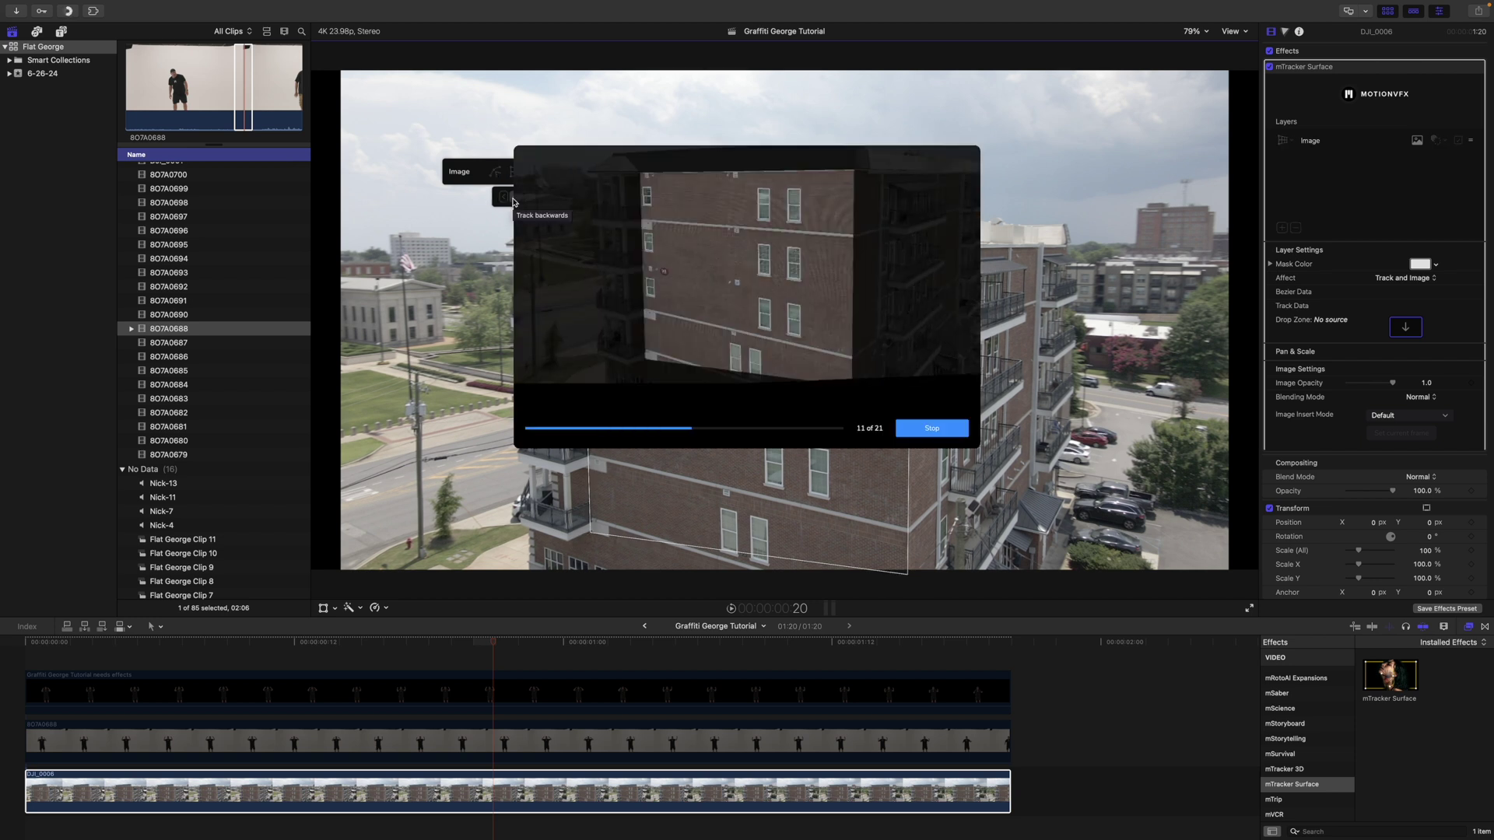
pyautogui.click(492, 795)
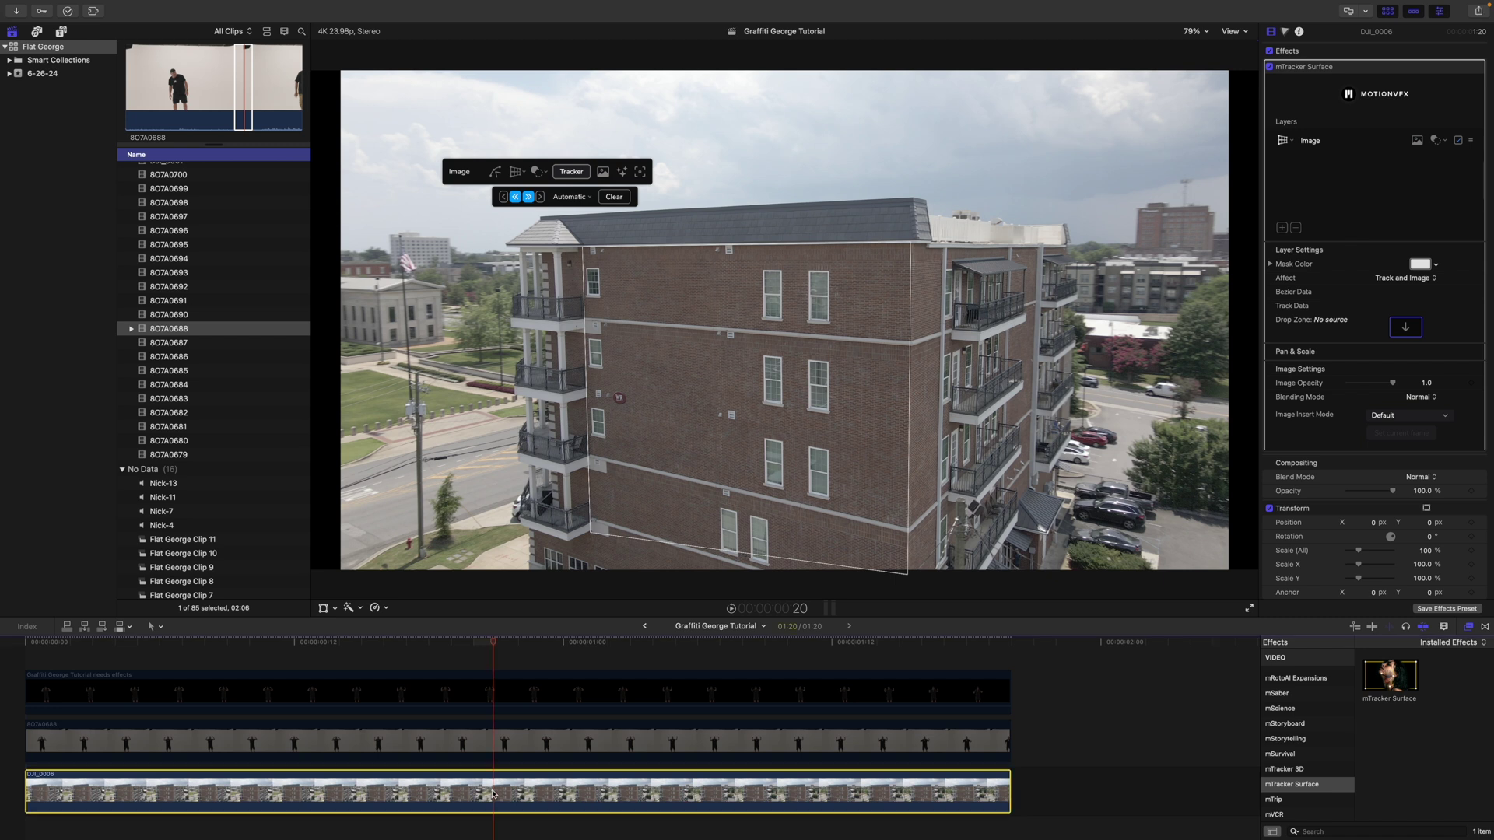
# - Fill the mTracker Surface drop zone with the stylized cut-out clip from the timeline
pyautogui.click(1405, 327)
pyautogui.click(27, 703)
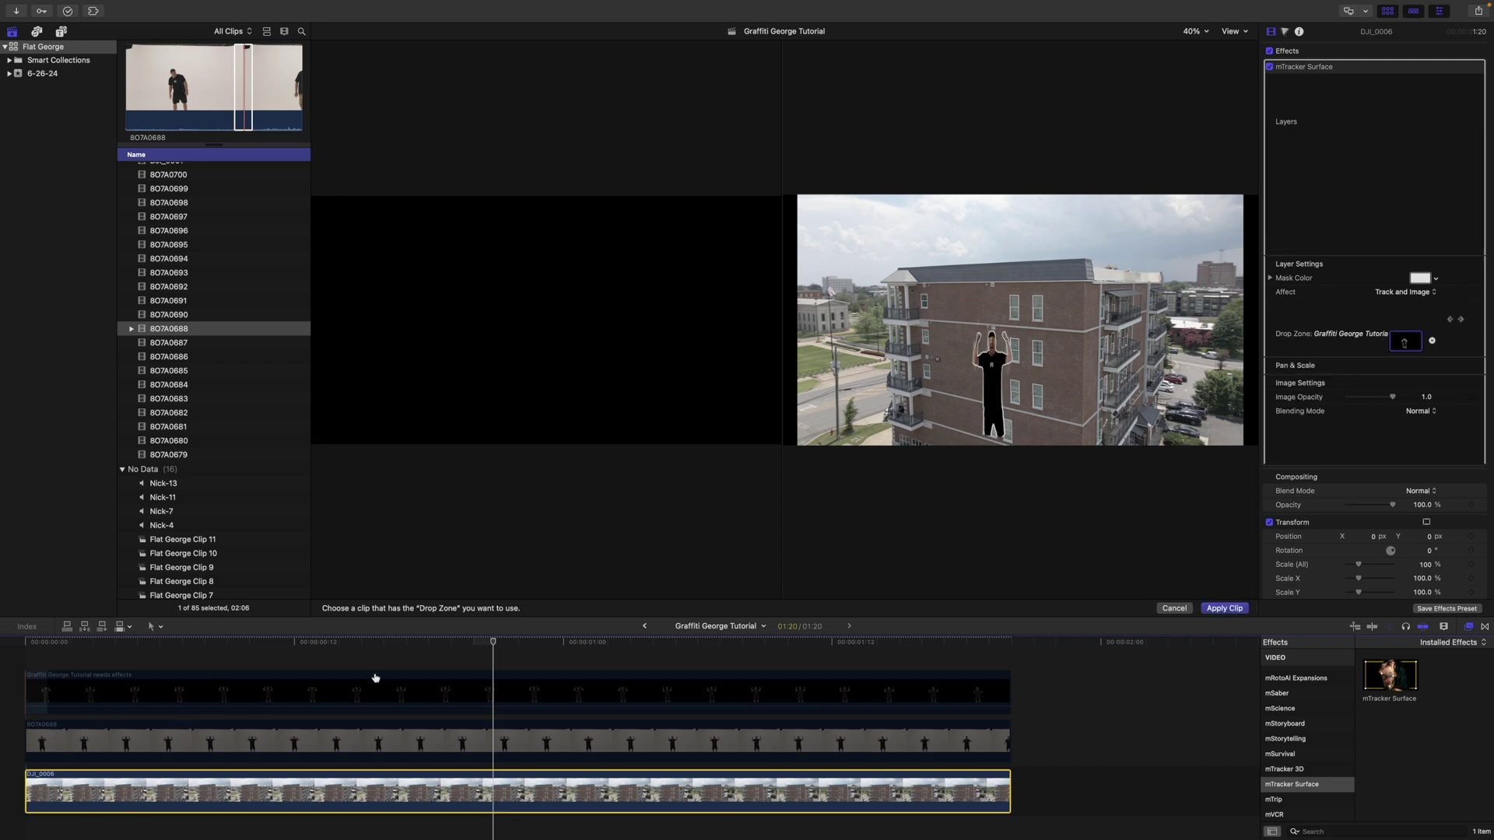
pyautogui.click(1220, 609)
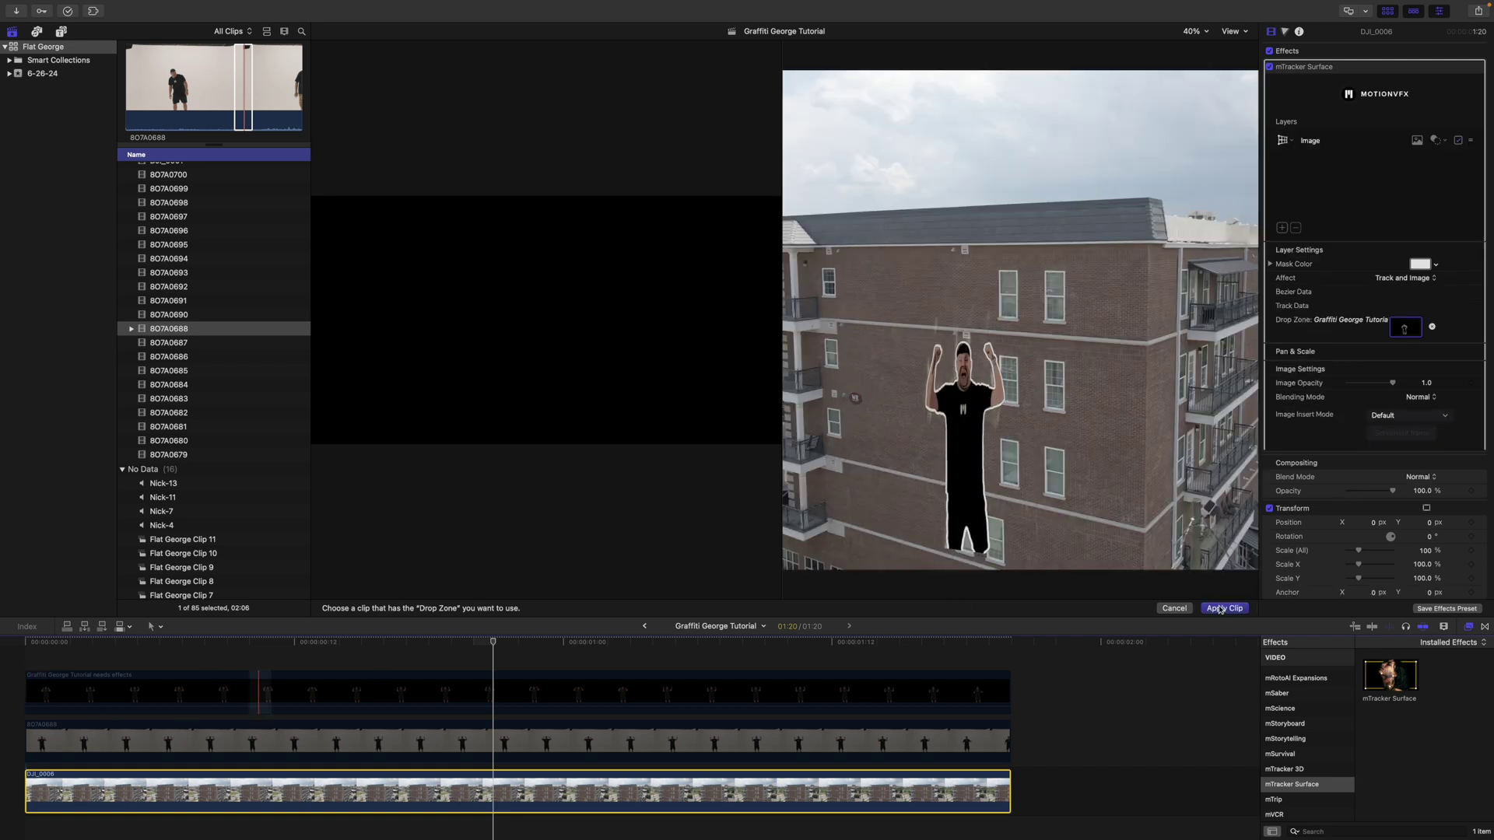
# - Show the placed image's corner handles at frame 16 and set Scale All to 200% in Pan & Scale
pyautogui.moveTo(497, 645); pyautogui.dragTo(402, 645)
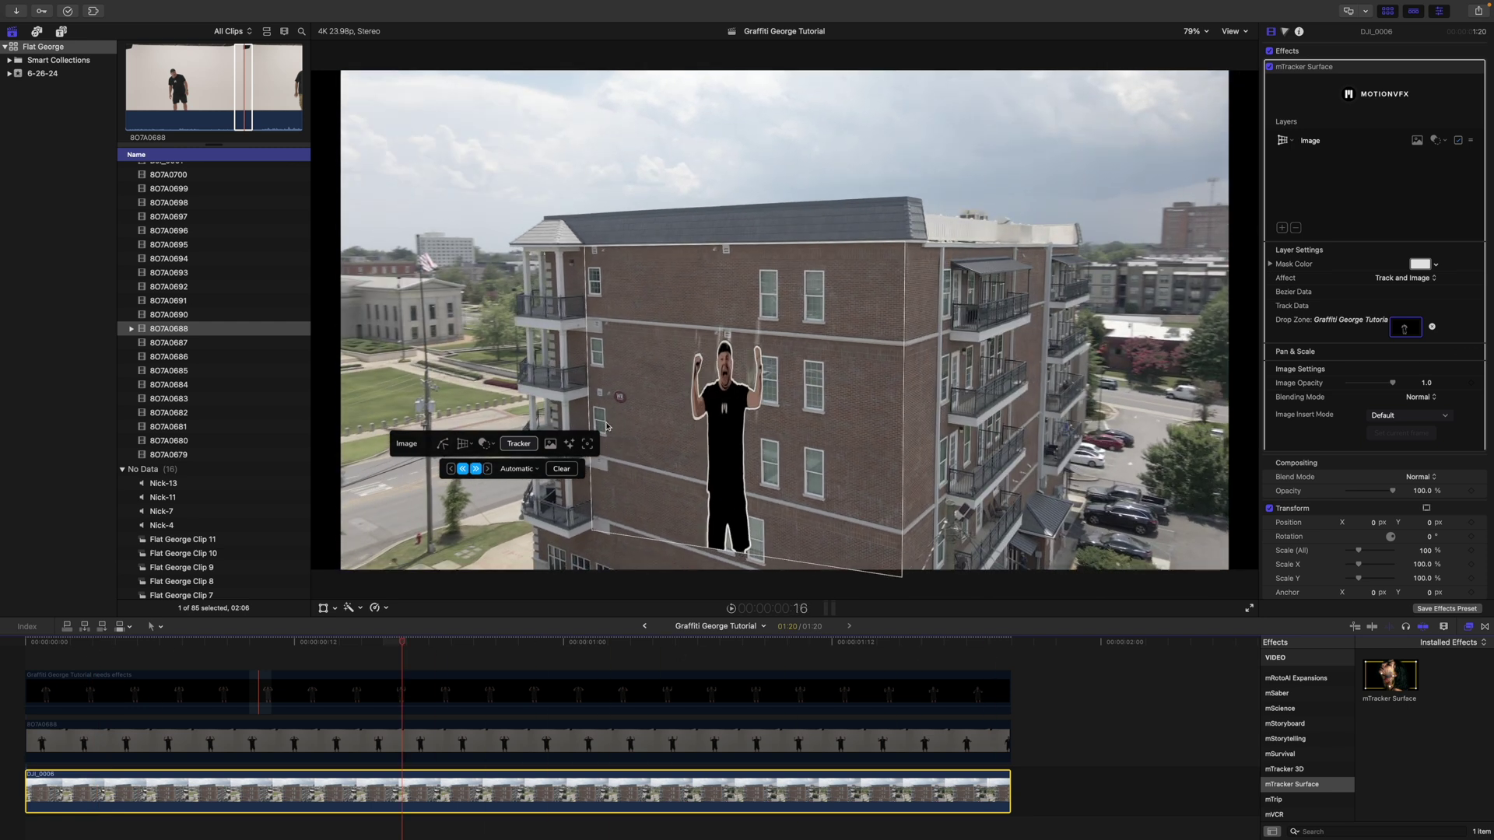
pyautogui.click(550, 443)
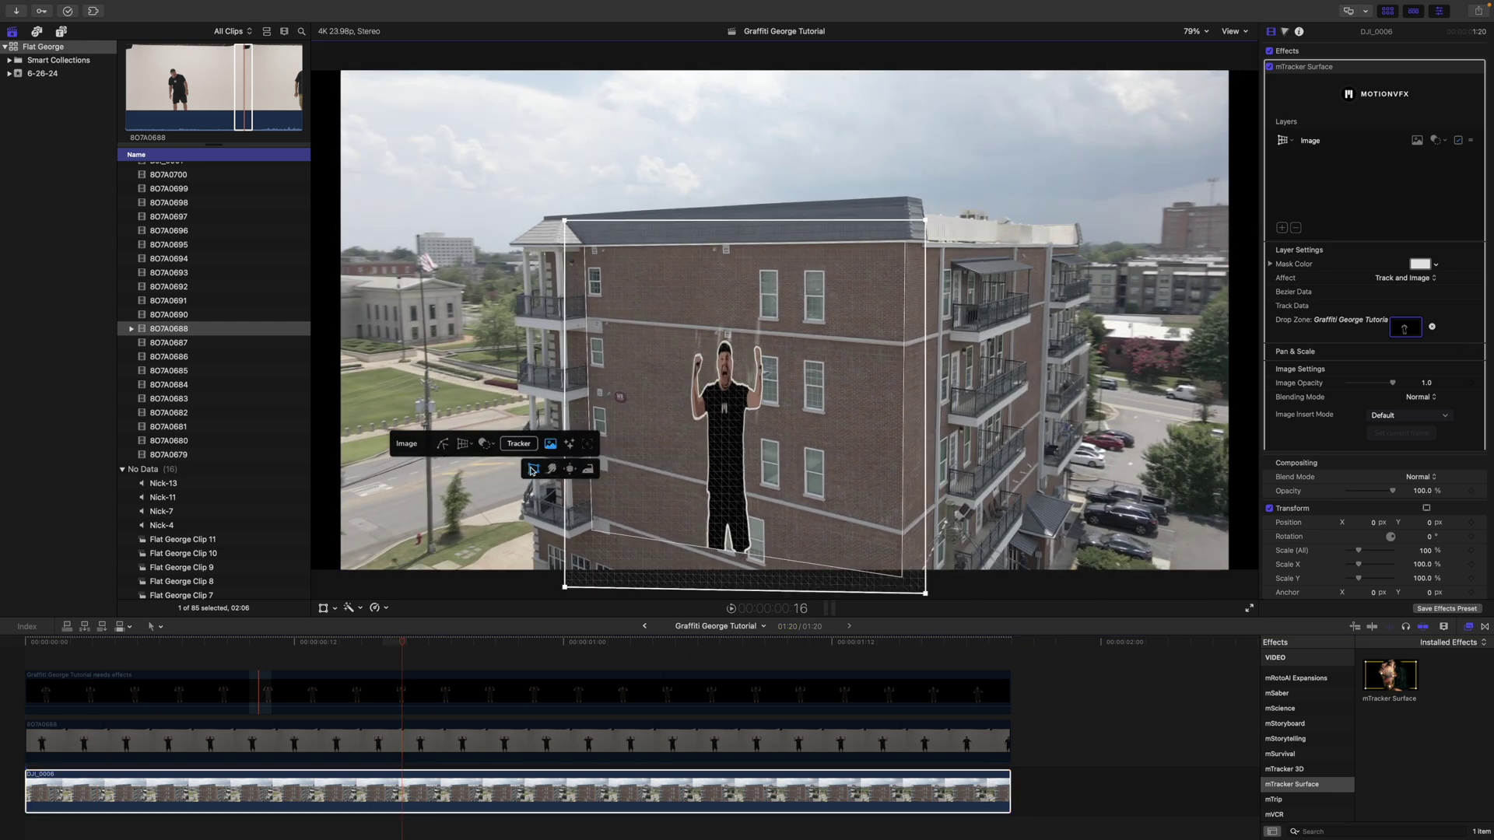
pyautogui.moveTo(564, 223); pyautogui.dragTo(476, 158)
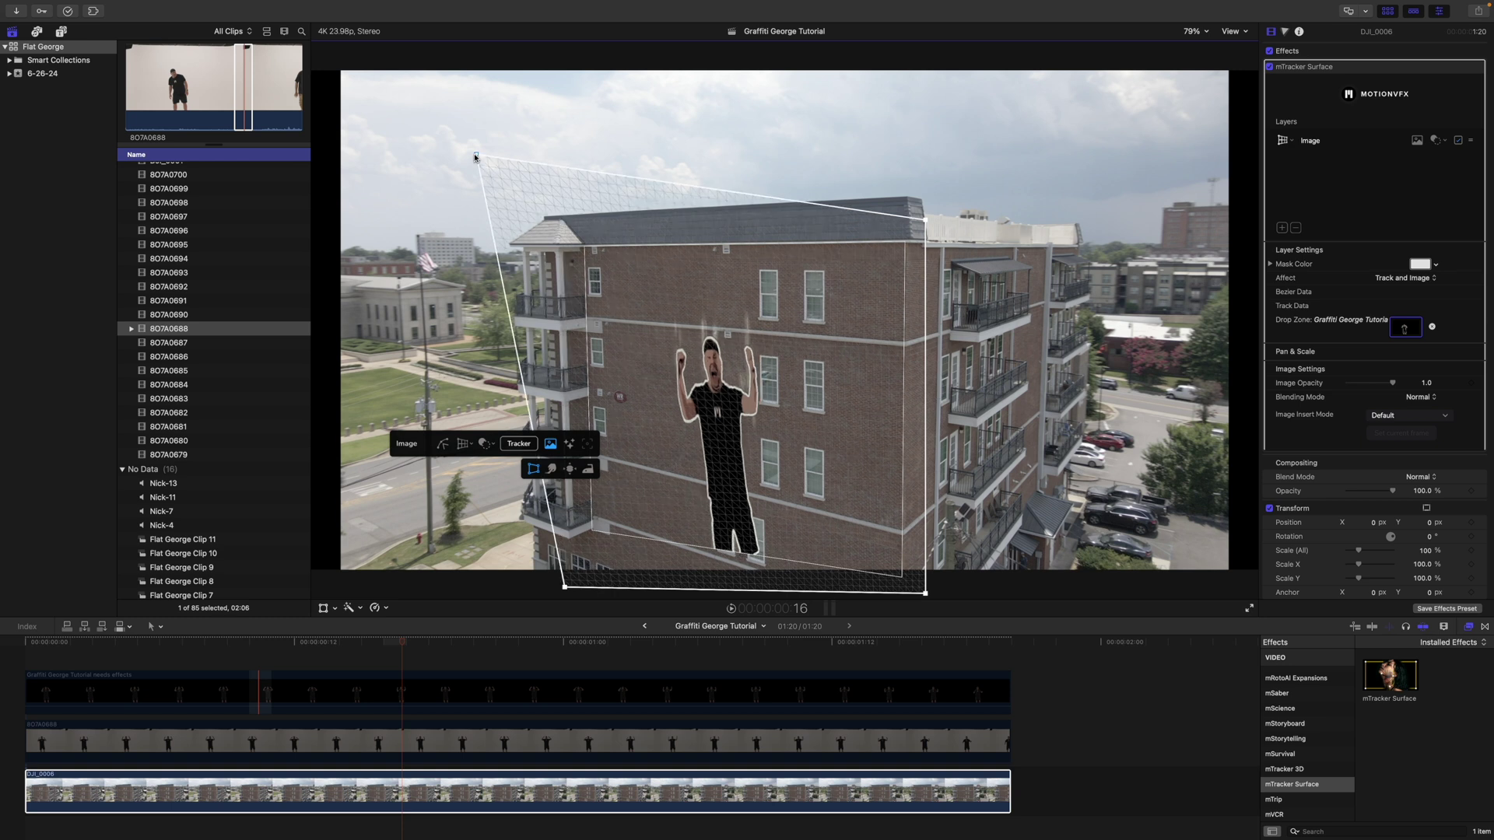
pyautogui.press('super+z')
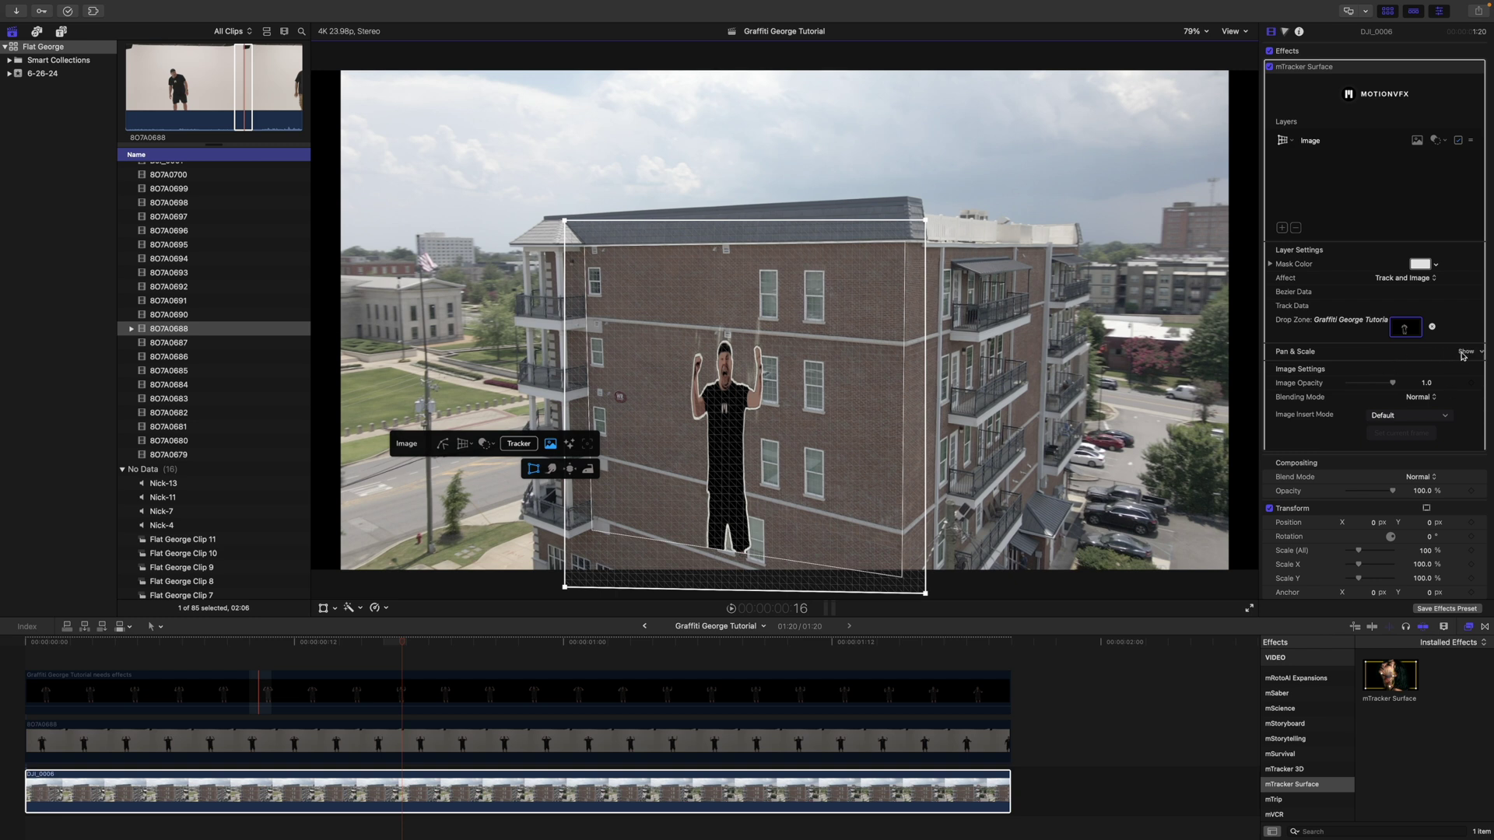
pyautogui.click(1463, 352)
pyautogui.moveTo(1372, 392); pyautogui.dragTo(1398, 398)
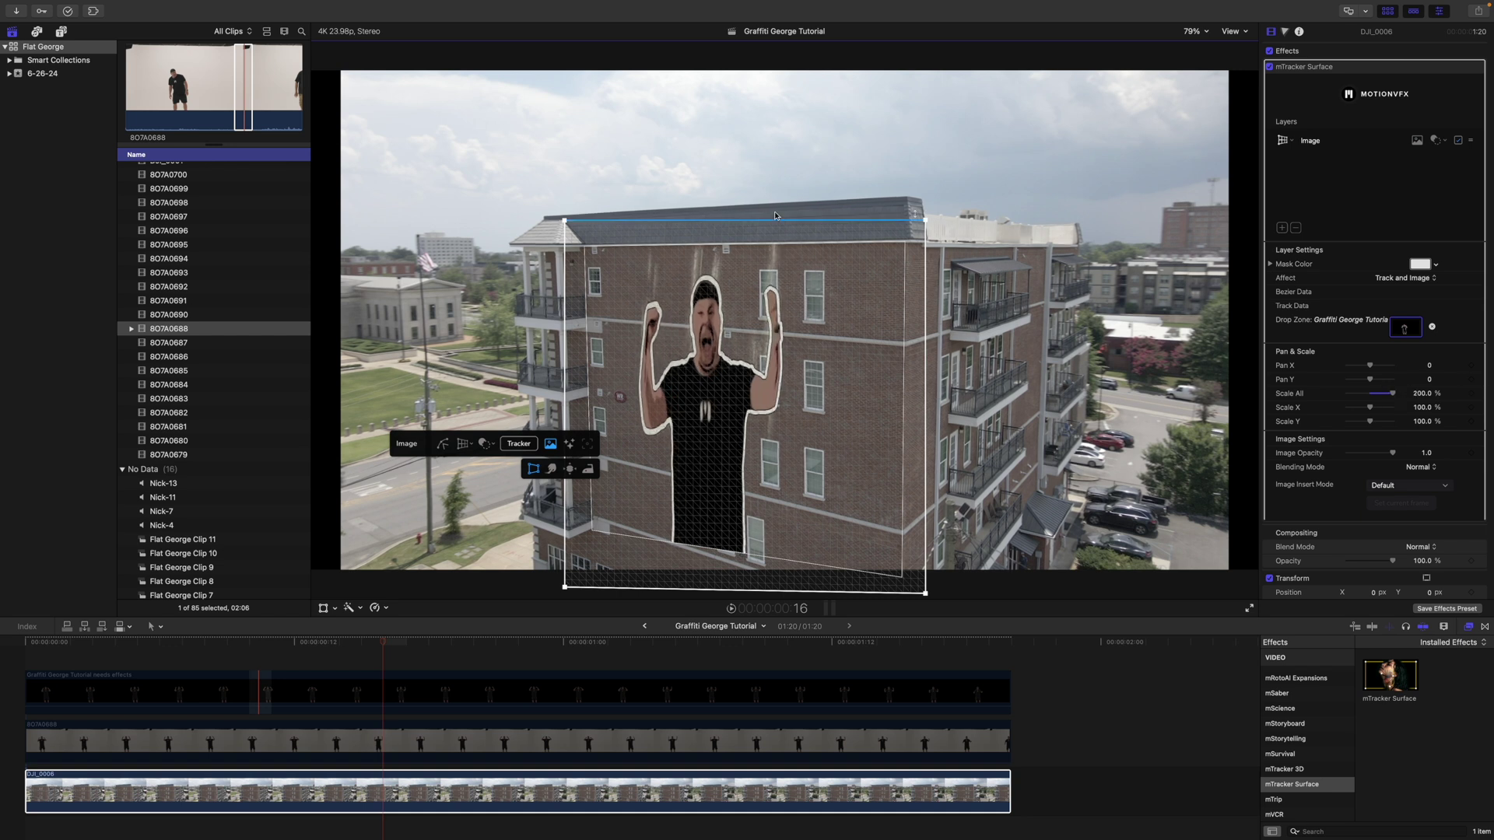
# - Reshape the placed image with its corner handles, stretching the right-hand corners outward beyond the brick wall to enlarge the figure in perspective
pyautogui.moveTo(565, 221); pyautogui.dragTo(580, 242)
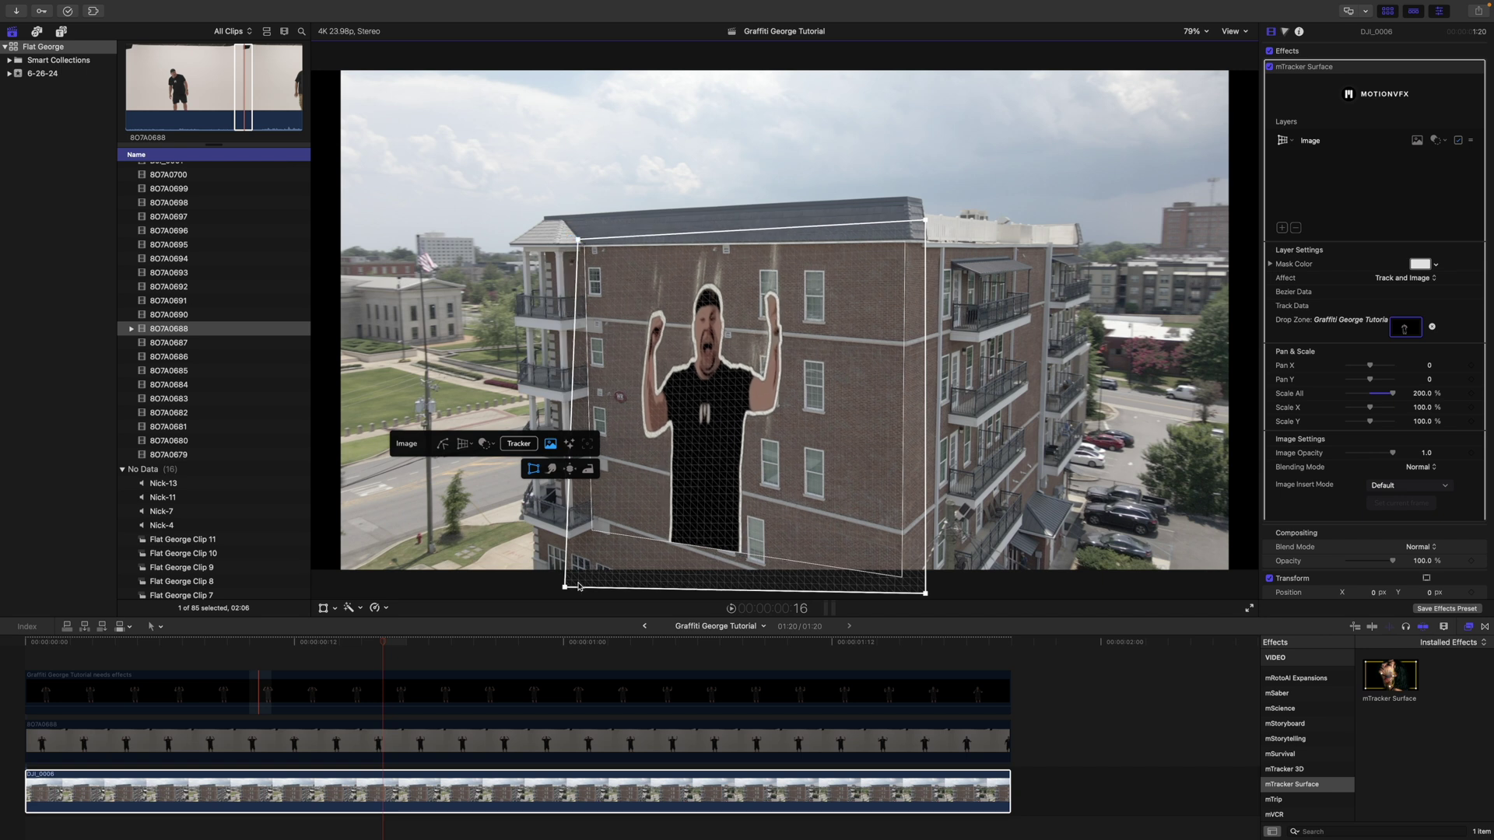
pyautogui.press('super+minus')
pyautogui.moveTo(873, 493); pyautogui.dragTo(974, 584)
# - Step through the building clip frame by frame to check the tracking of the reshaped image, and fit the view
pyautogui.press('Left')
pyautogui.press('Left')
pyautogui.press('Left')
pyautogui.press('Left')
pyautogui.press('Left')
pyautogui.press('Left')
pyautogui.press('Left')
pyautogui.press('Left')
pyautogui.press('Left')
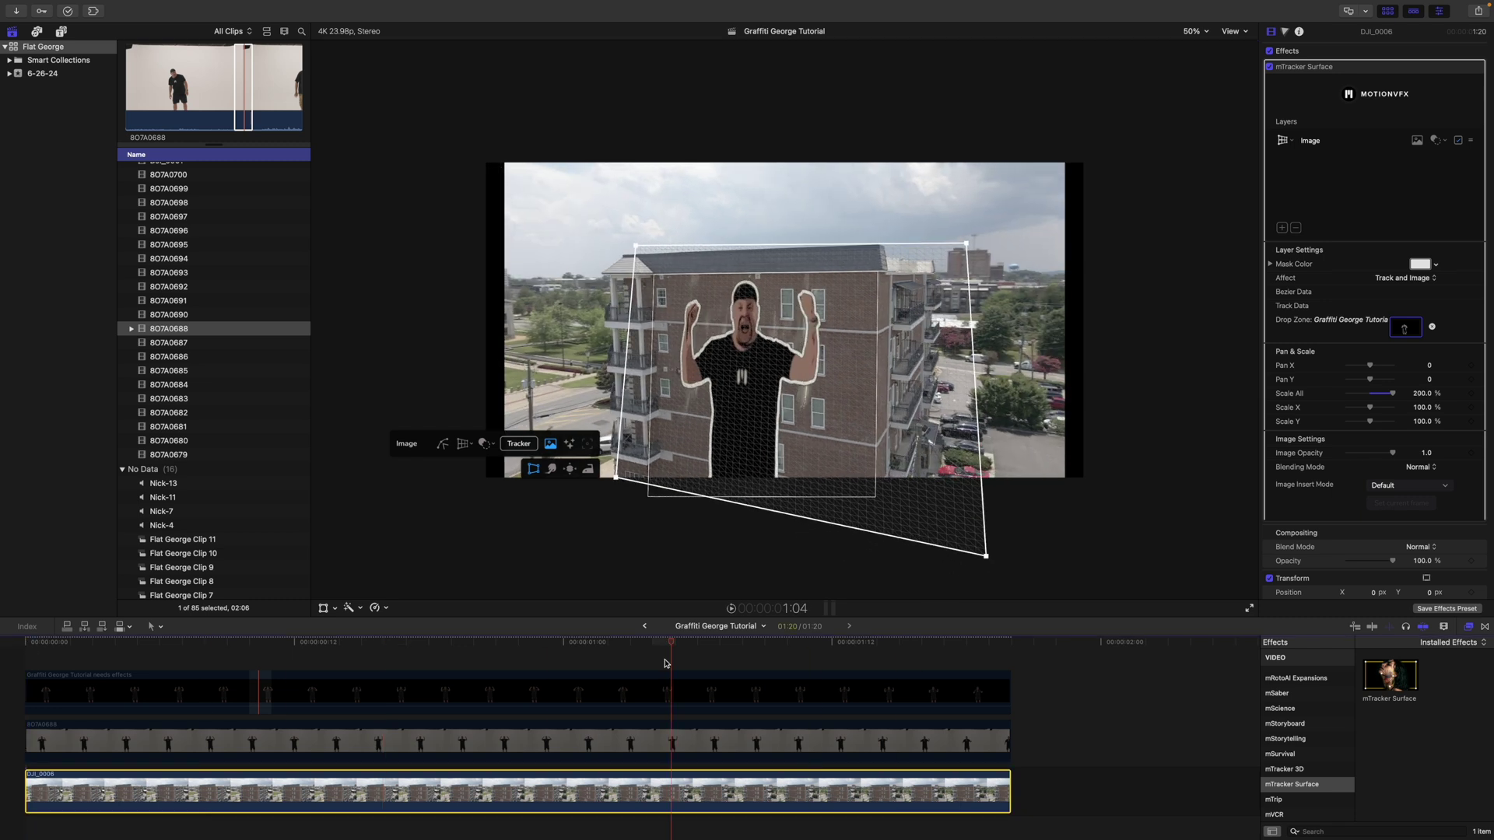
pyautogui.press('Right')
pyautogui.press('Right')
pyautogui.press('Right')
pyautogui.press('Right')
pyautogui.press('Right')
pyautogui.press('Right')
pyautogui.press('Right')
pyautogui.press('Right')
pyautogui.press('Right')
pyautogui.press('Right')
pyautogui.press('Right')
pyautogui.press('Right')
pyautogui.click(1193, 31)
pyautogui.click(1196, 45)
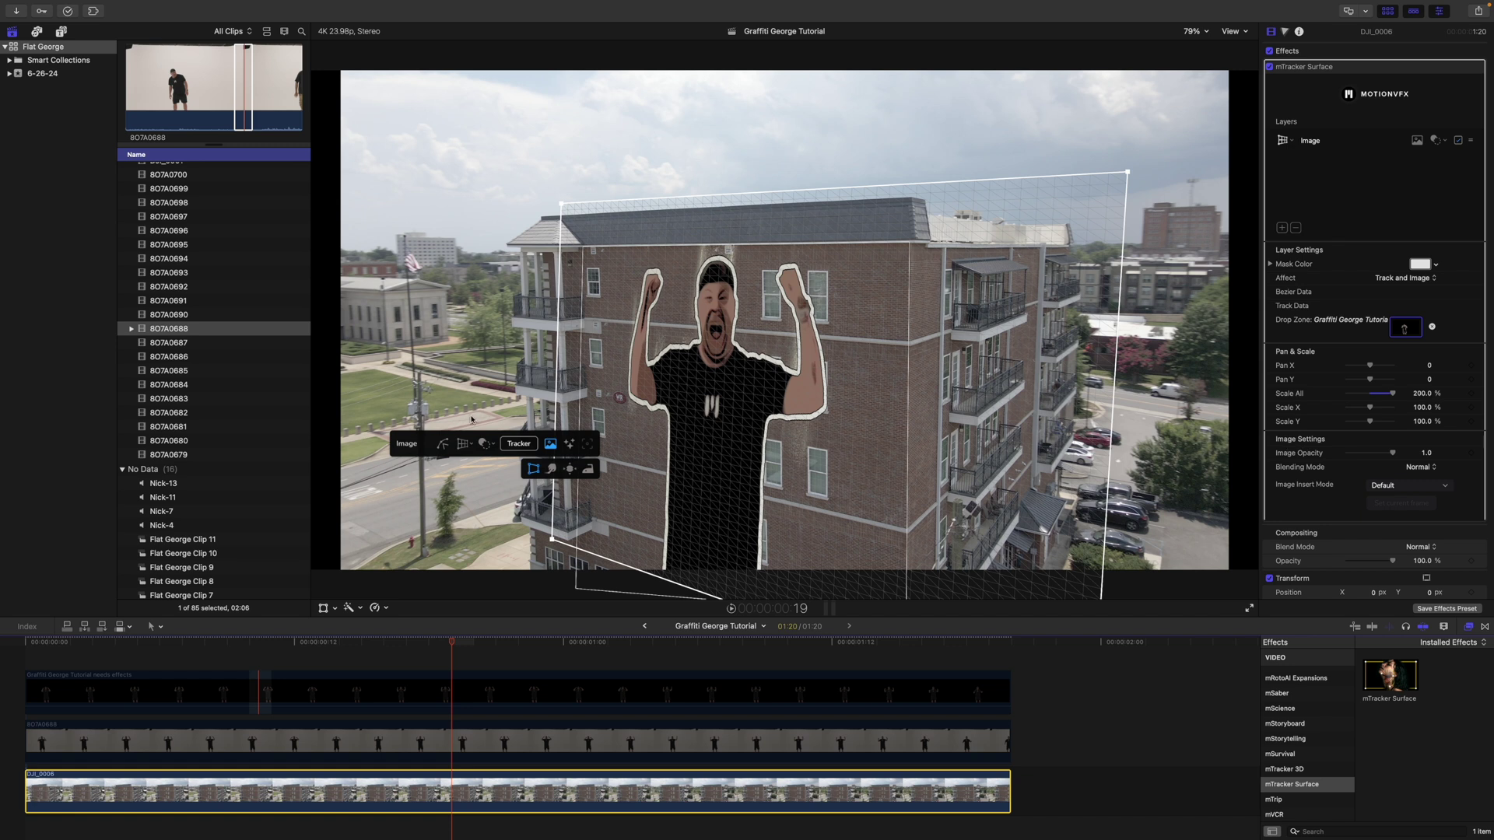
# - Try the Multiply, Screen, Add and Overlay blending modes on the placed image and return it to Normal
pyautogui.click(1404, 468)
pyautogui.click(1424, 468)
pyautogui.click(1426, 468)
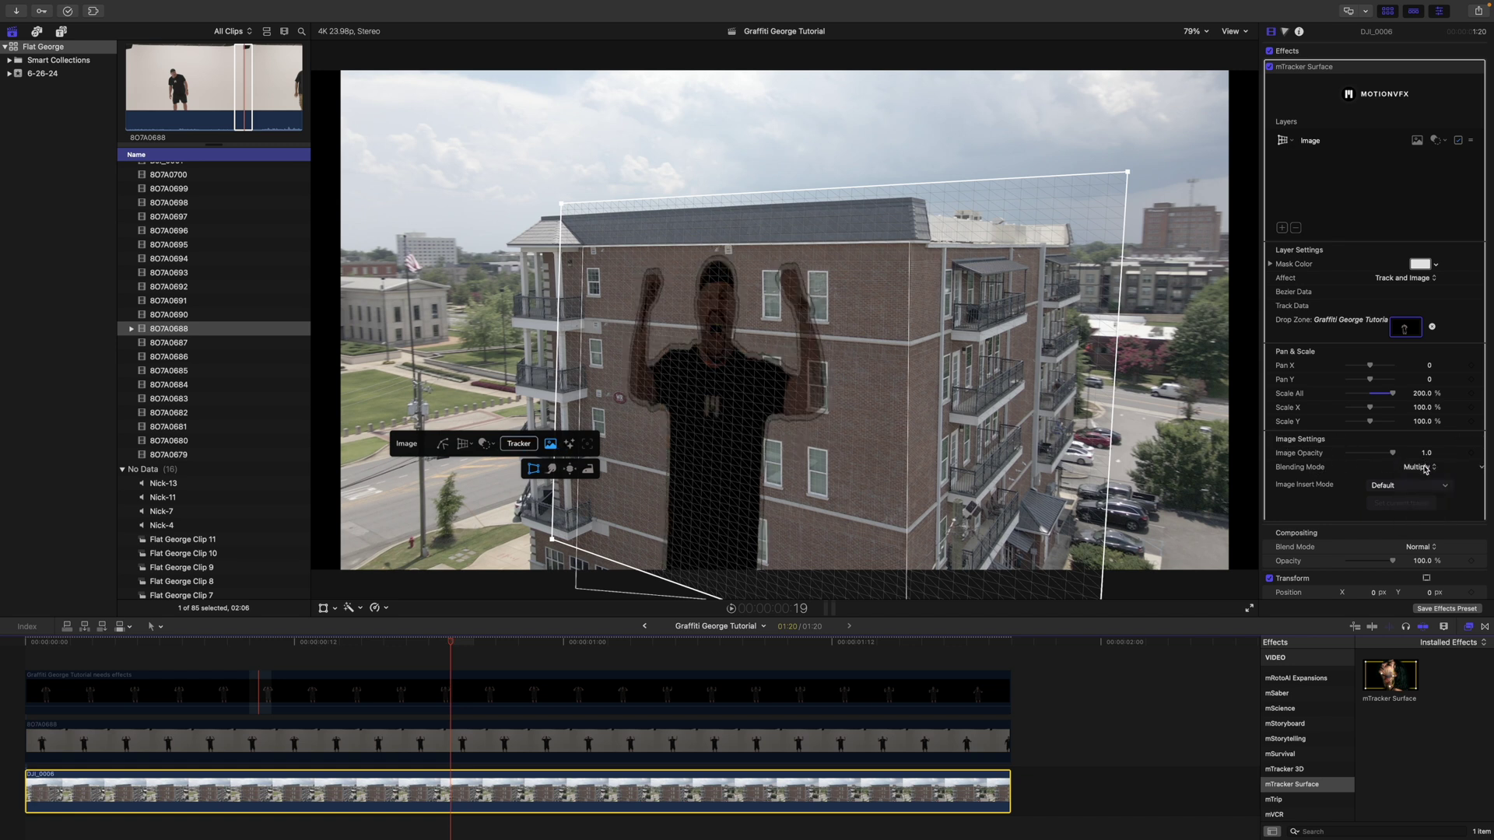
pyautogui.click(1424, 482)
pyautogui.click(1424, 468)
pyautogui.click(1422, 482)
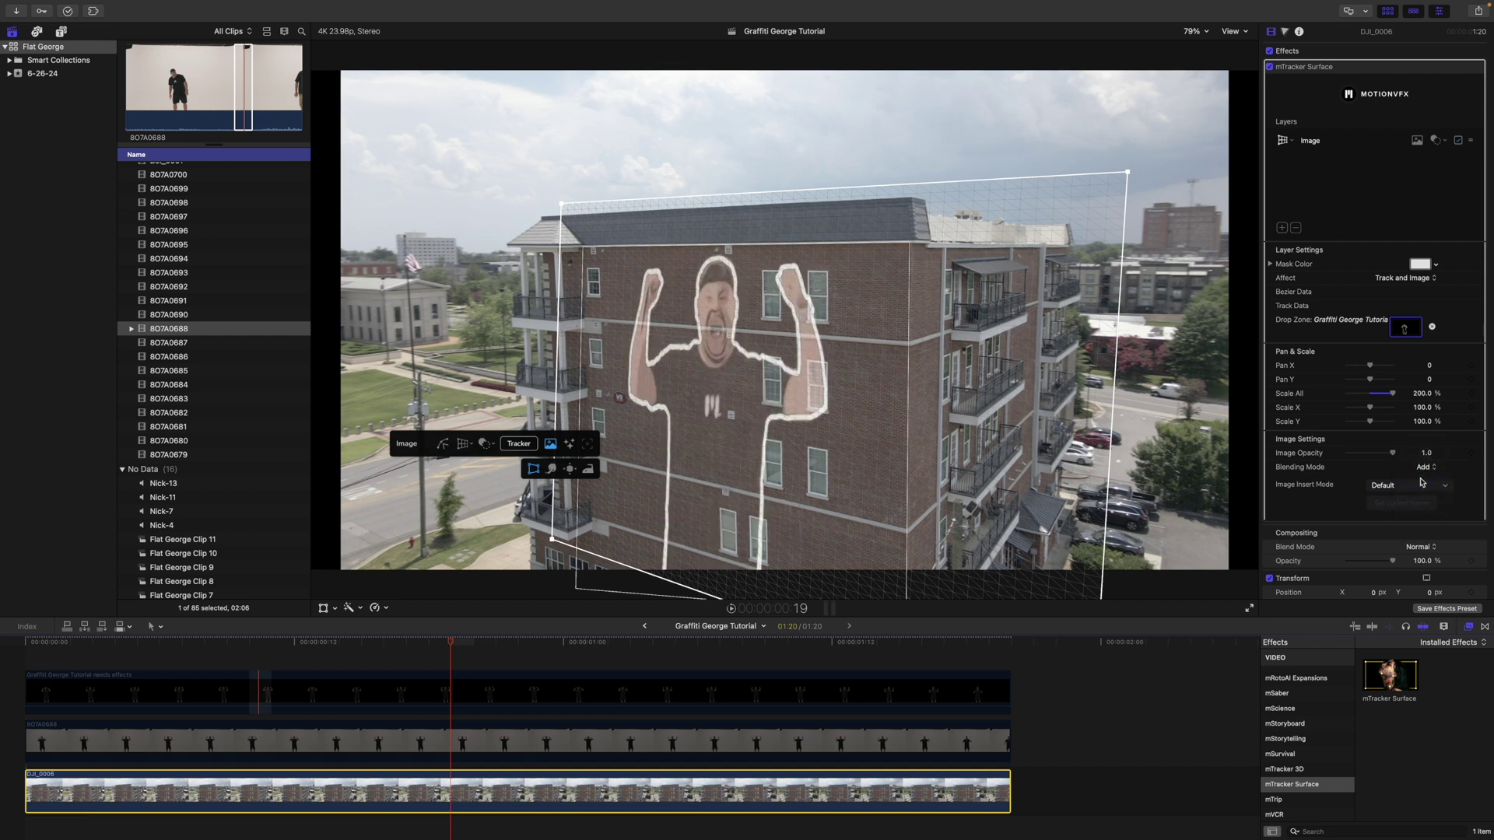
pyautogui.click(1424, 469)
pyautogui.click(1423, 483)
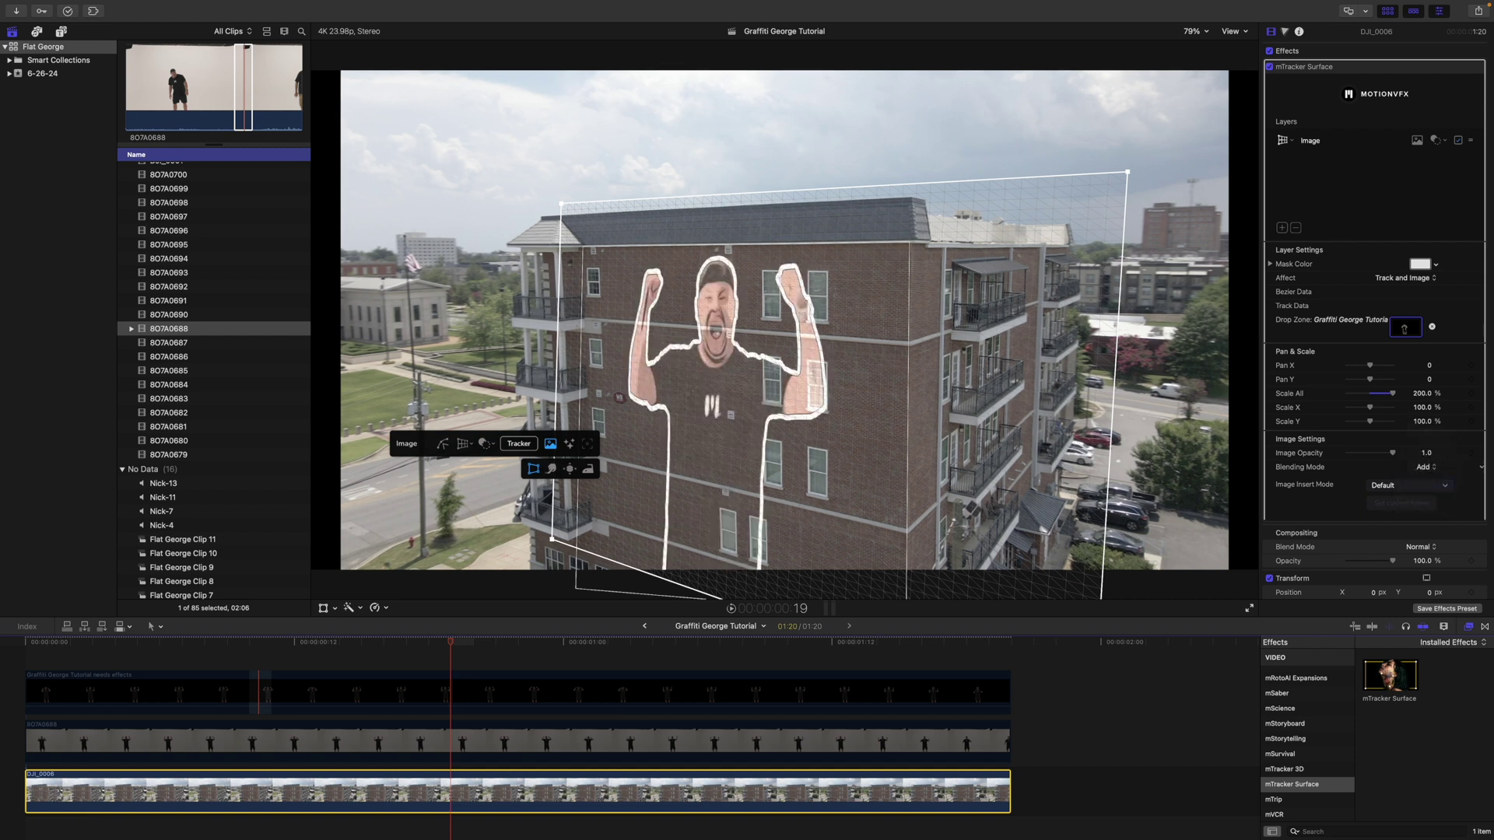
pyautogui.click(1424, 468)
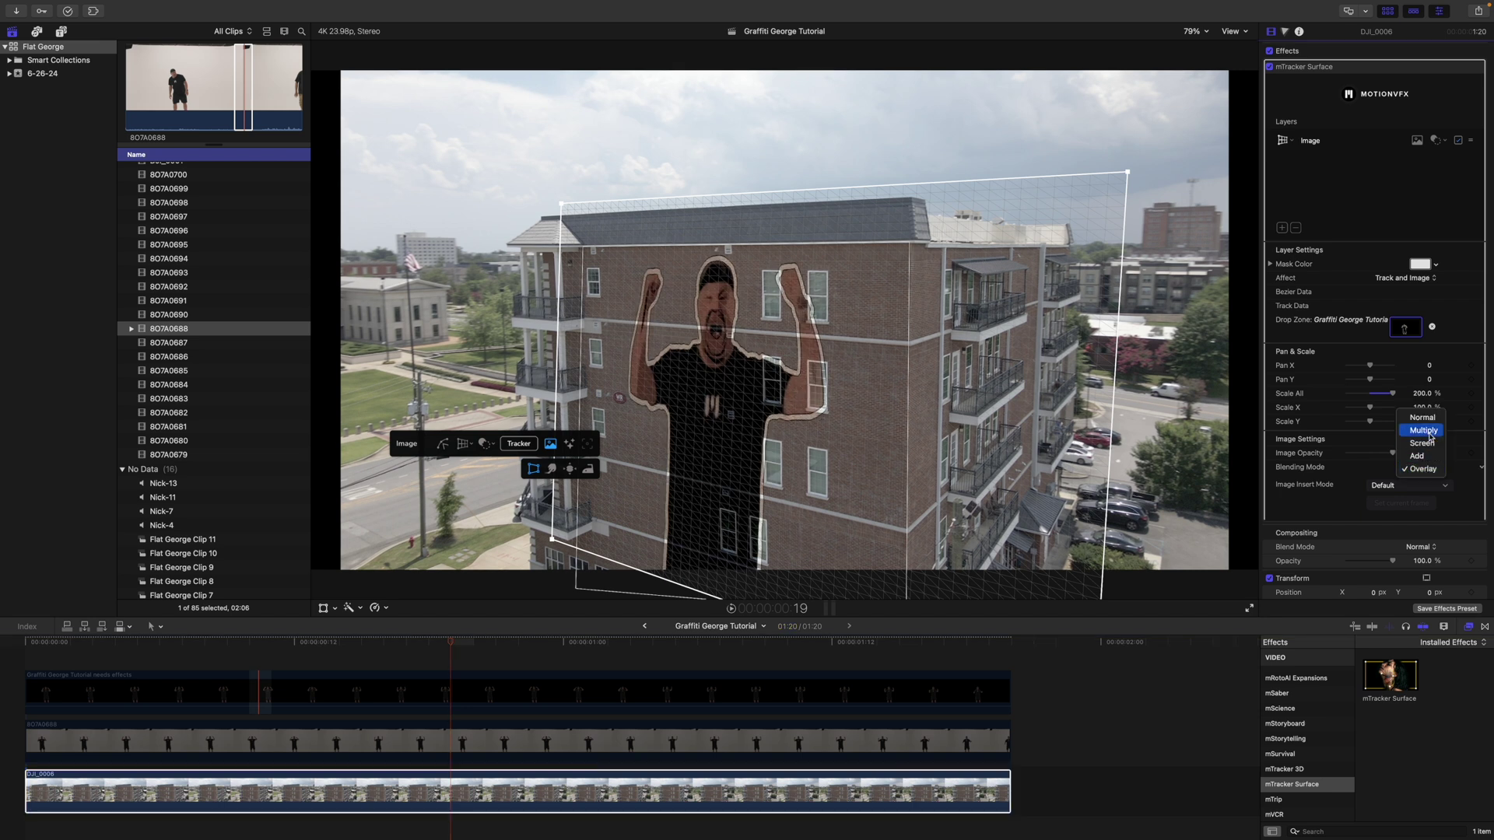
pyautogui.click(1423, 427)
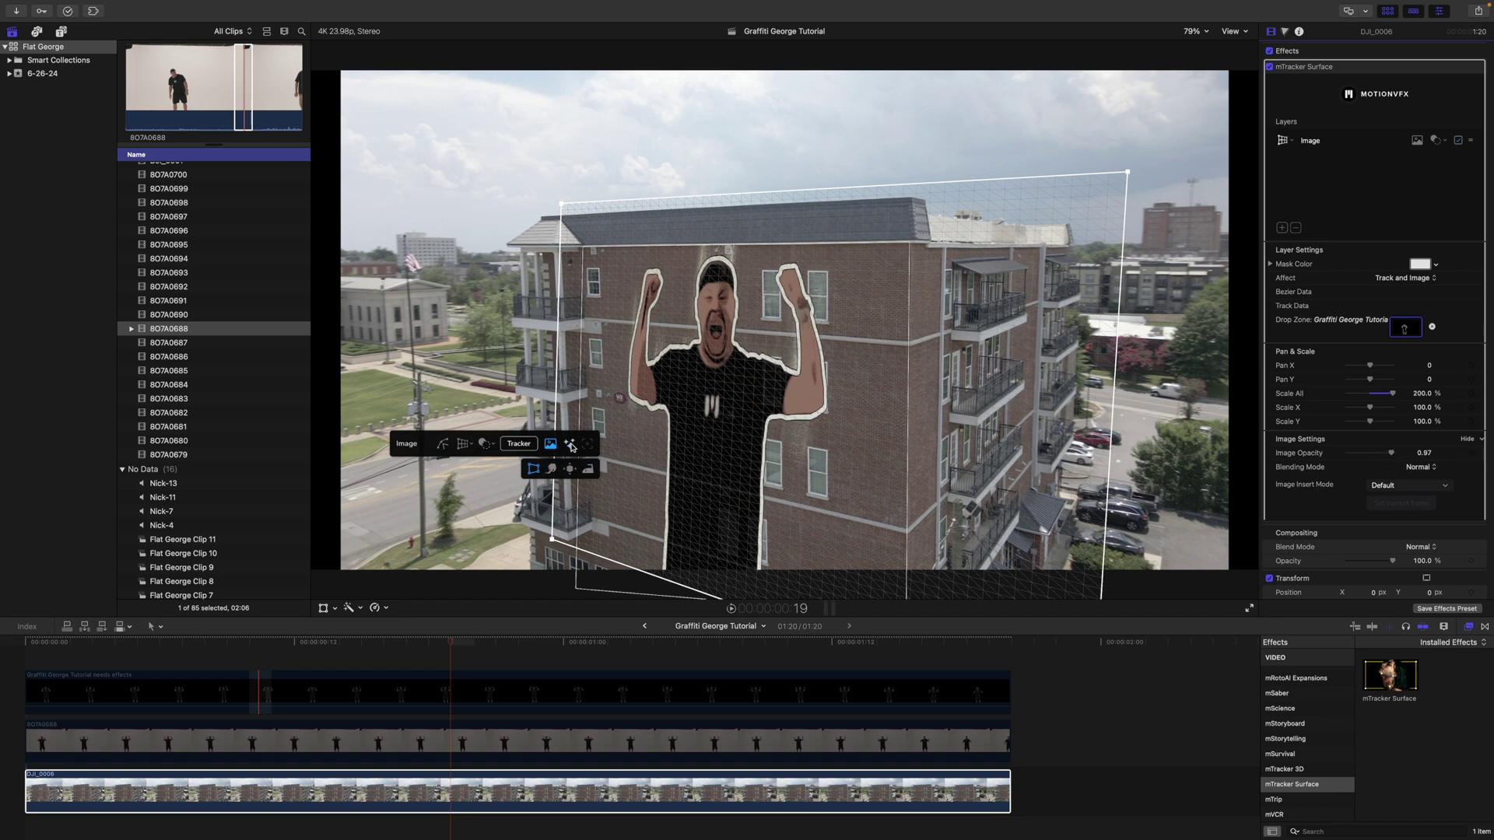
# - Enable color levels on the placed image, set Saturation to 1.27 and lift the Blackpoint slightly above pure black
pyautogui.click(569, 443)
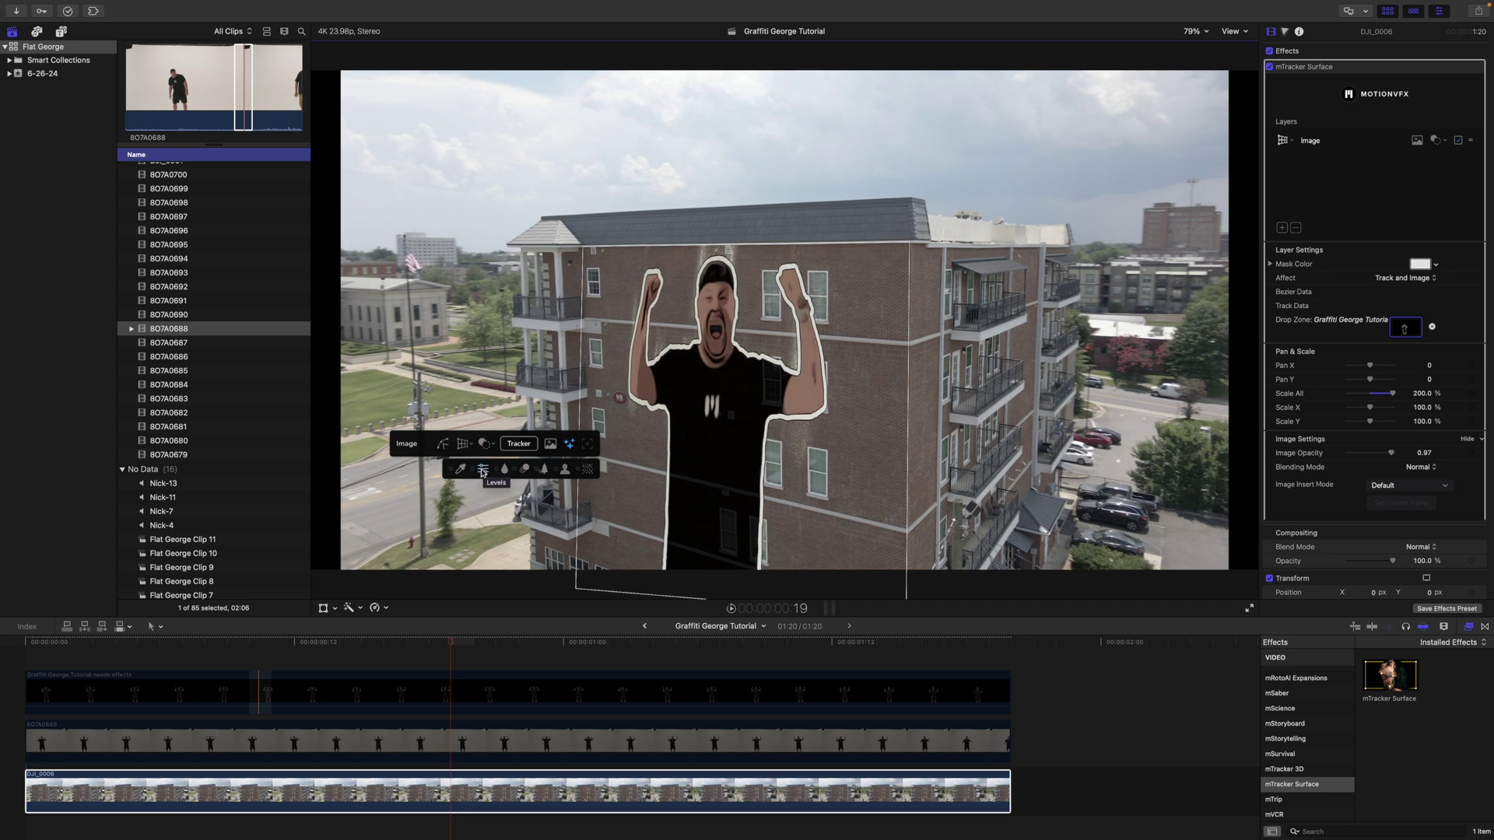
pyautogui.click(482, 469)
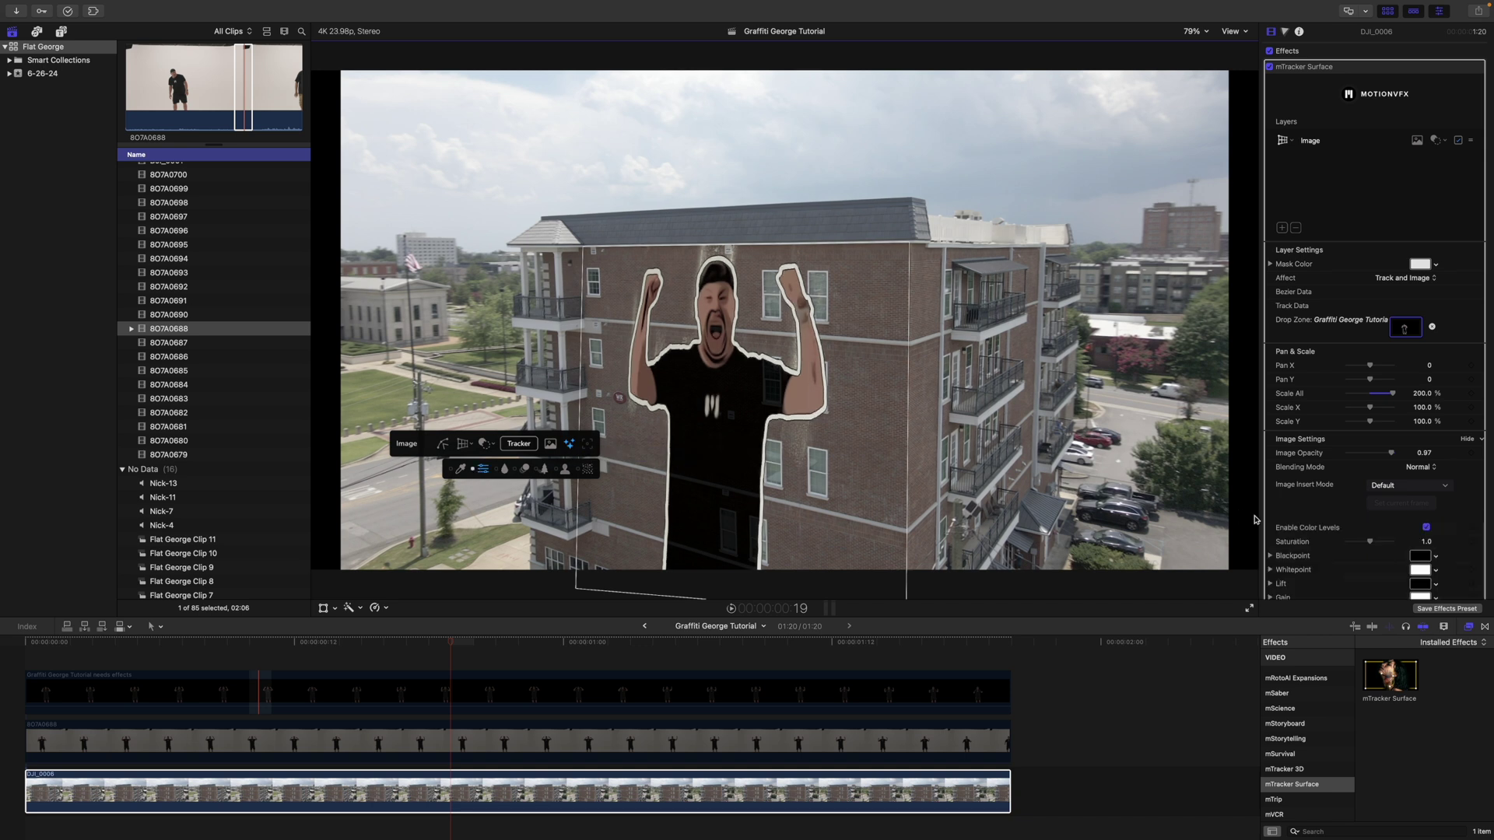
pyautogui.moveTo(1370, 542); pyautogui.dragTo(1380, 546)
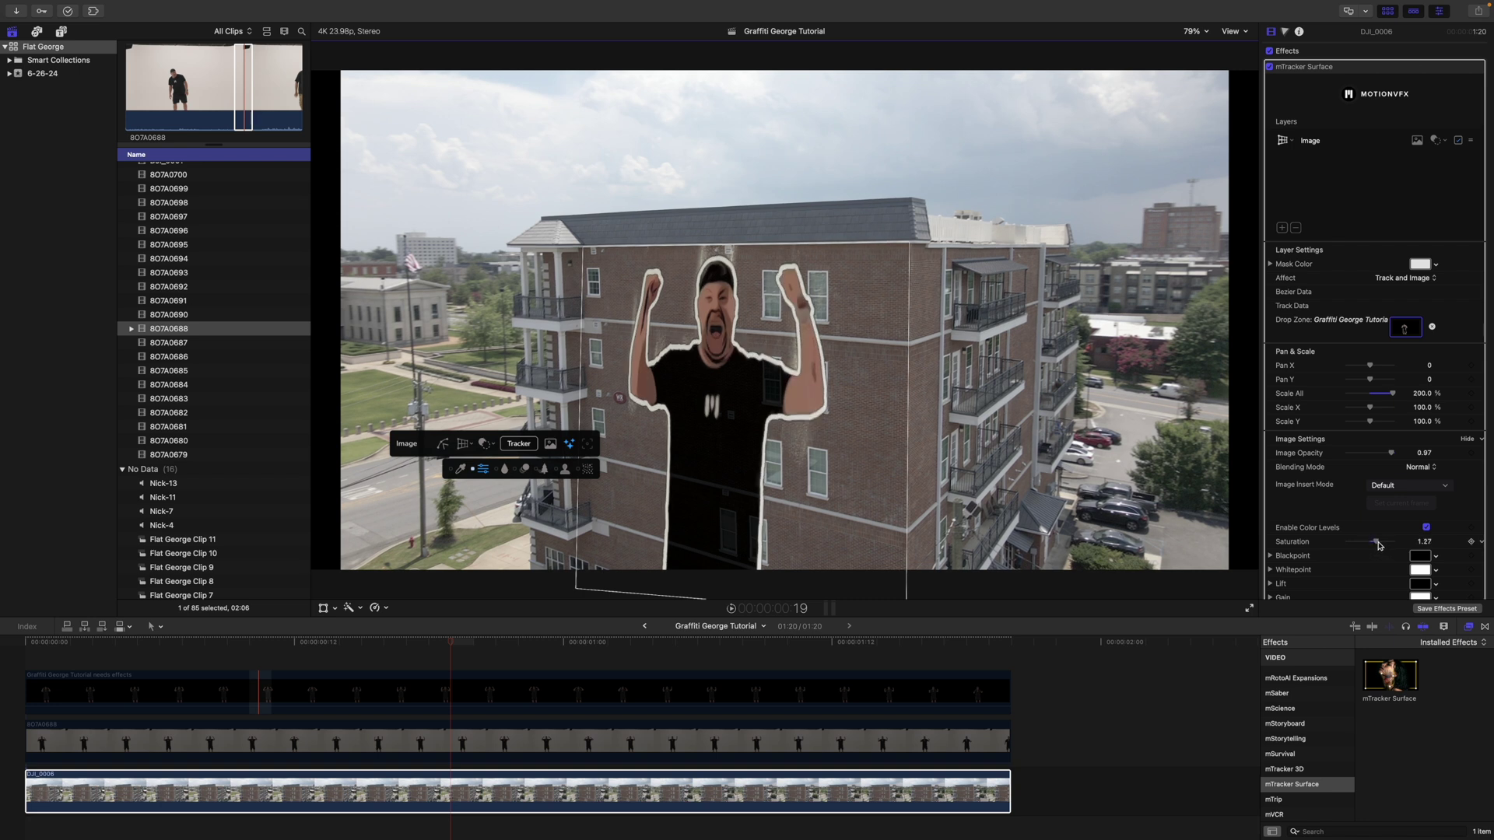
pyautogui.click(1420, 556)
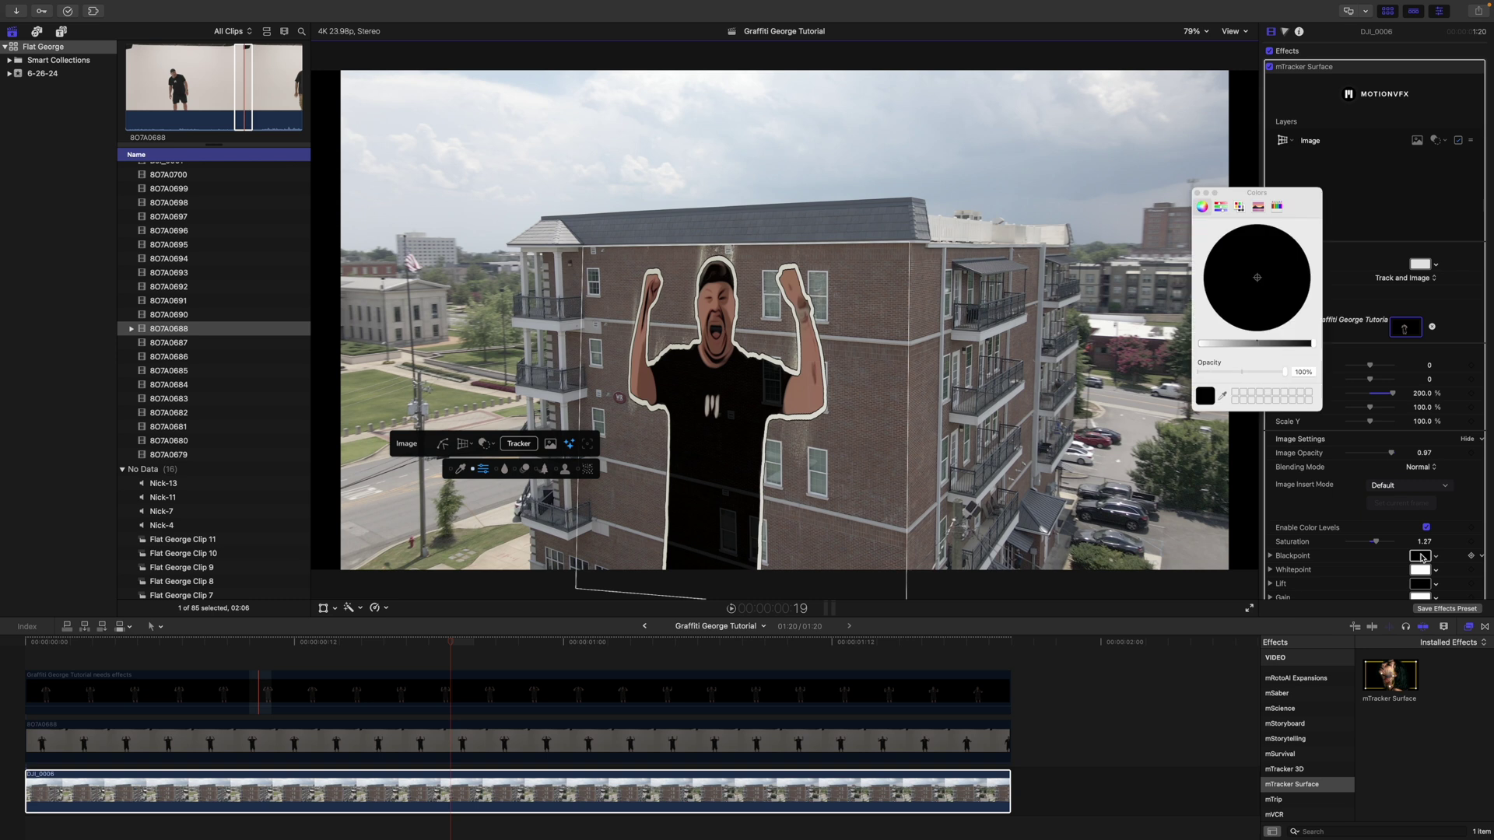
pyautogui.moveTo(1311, 345); pyautogui.dragTo(1310, 344)
# - Add Lens Blur to the placed image with an Intensity of about 0.12, and enable Motion Blur
pyautogui.click(506, 470)
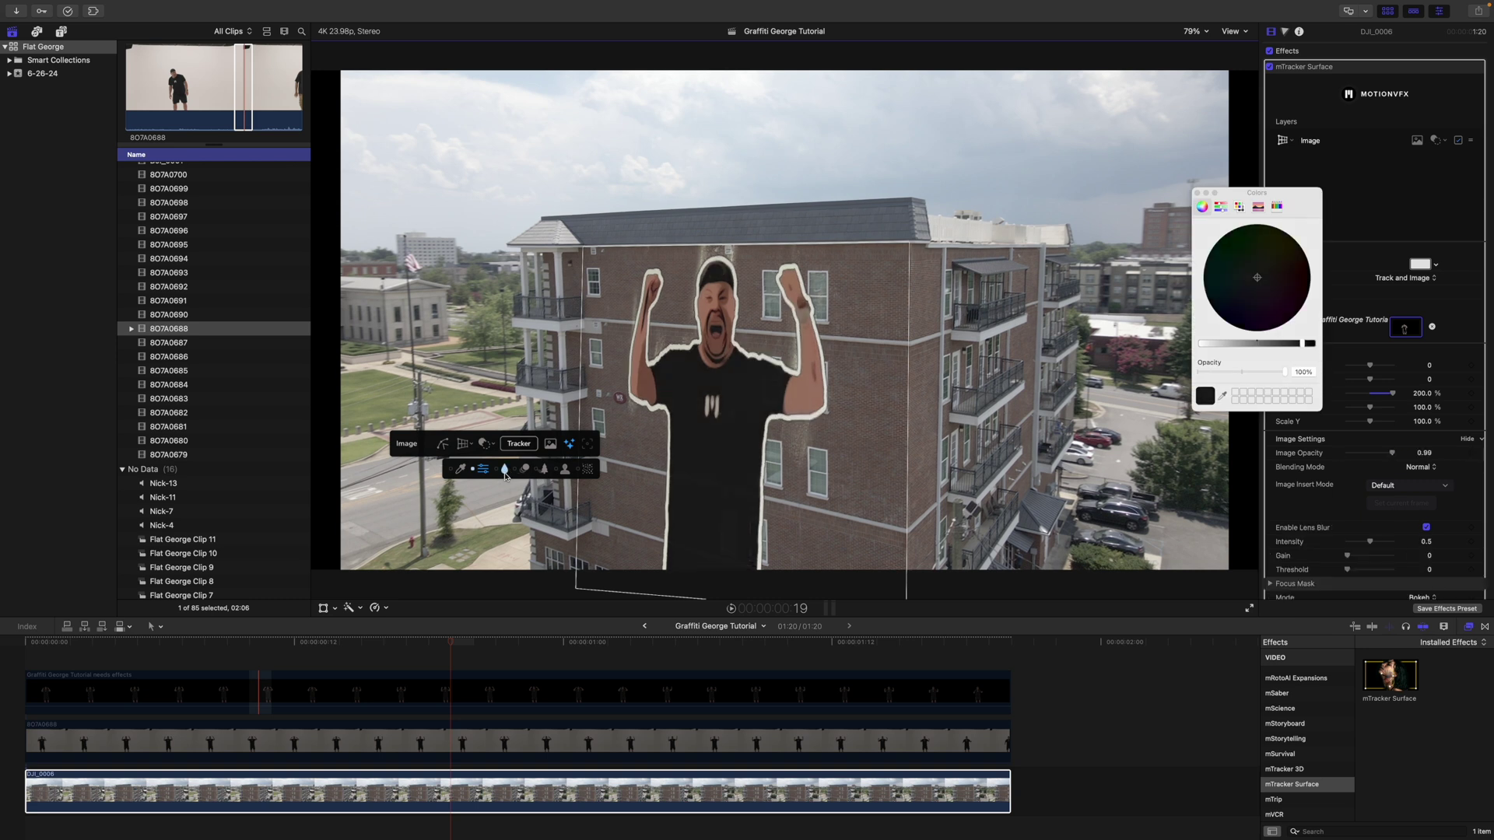
pyautogui.moveTo(784, 588); pyautogui.dragTo(756, 589)
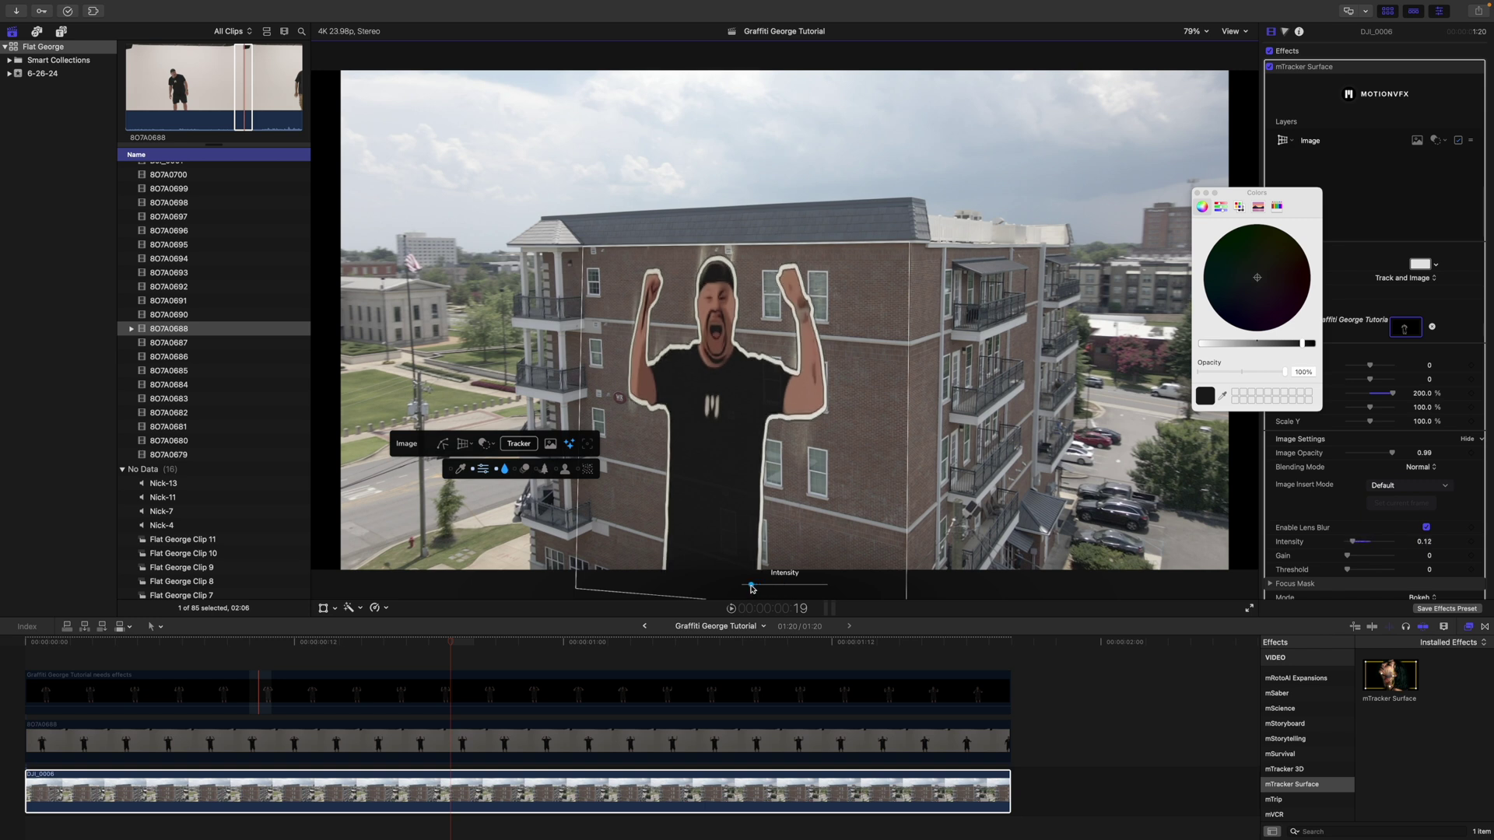
pyautogui.click(525, 468)
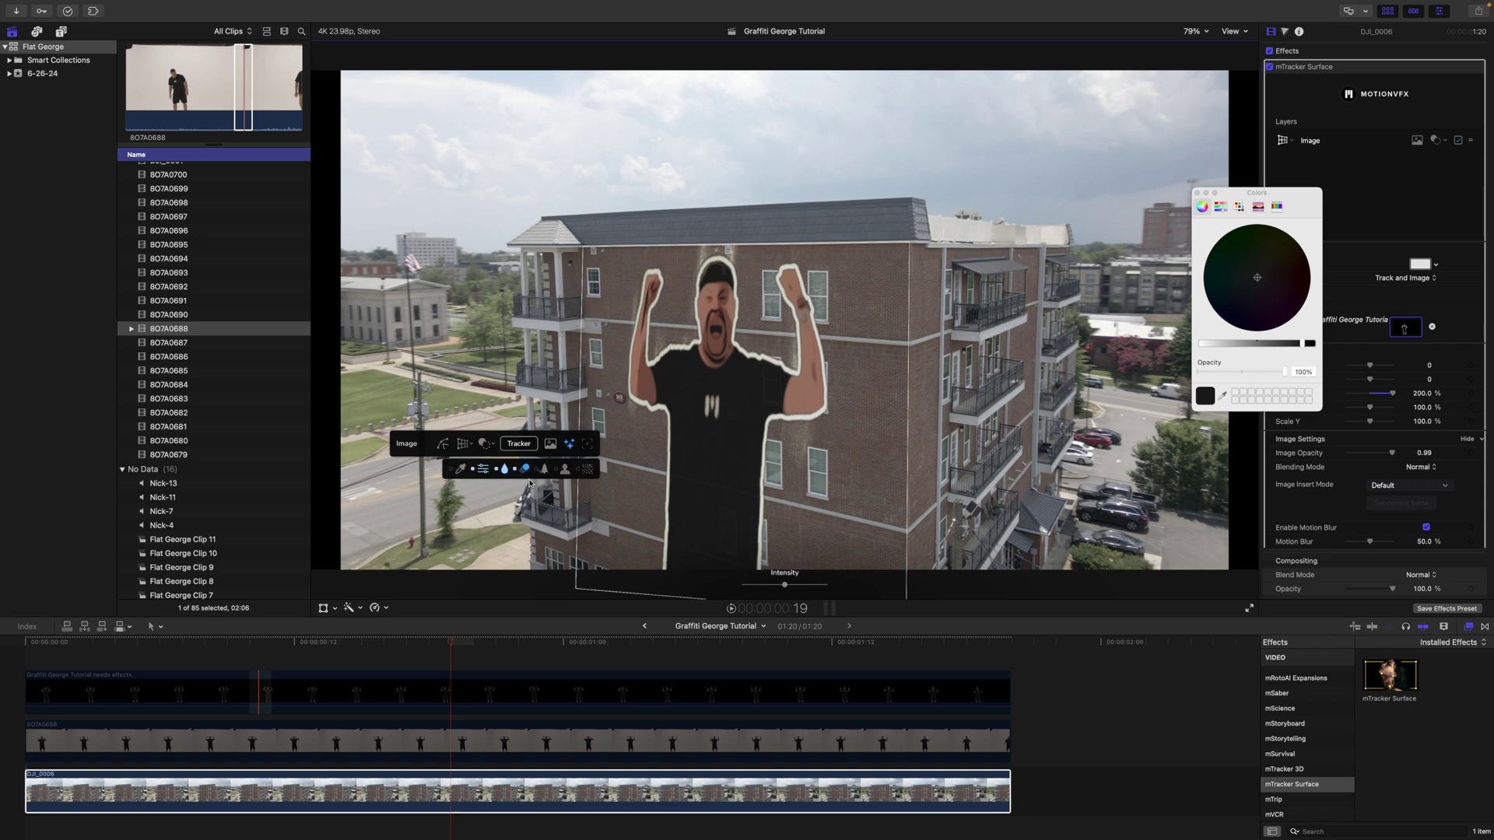
# - Enable Grain on the placed image and set its Size to 2.27
pyautogui.click(588, 470)
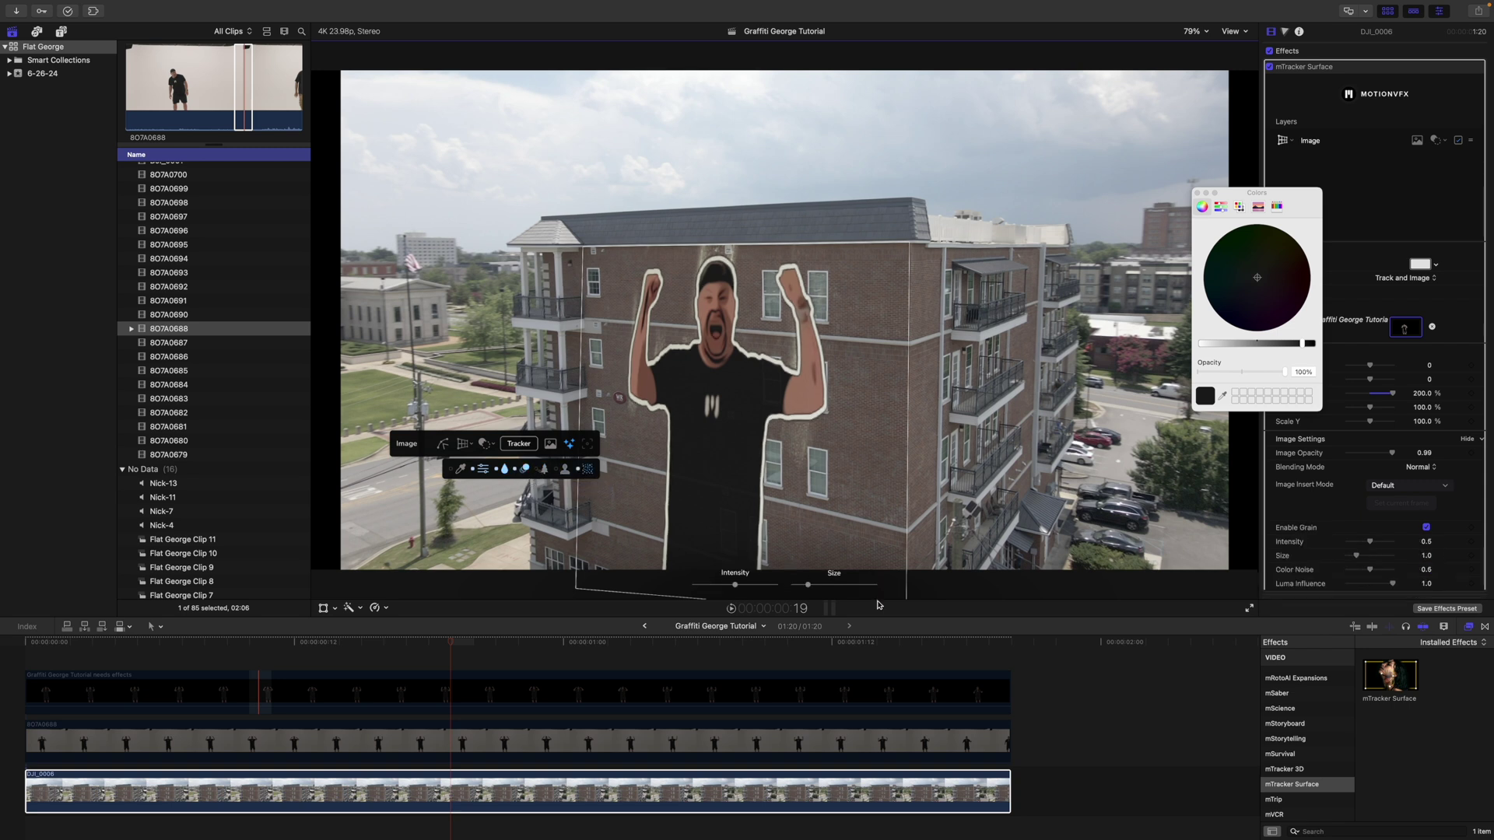
pyautogui.moveTo(810, 587); pyautogui.dragTo(829, 589)
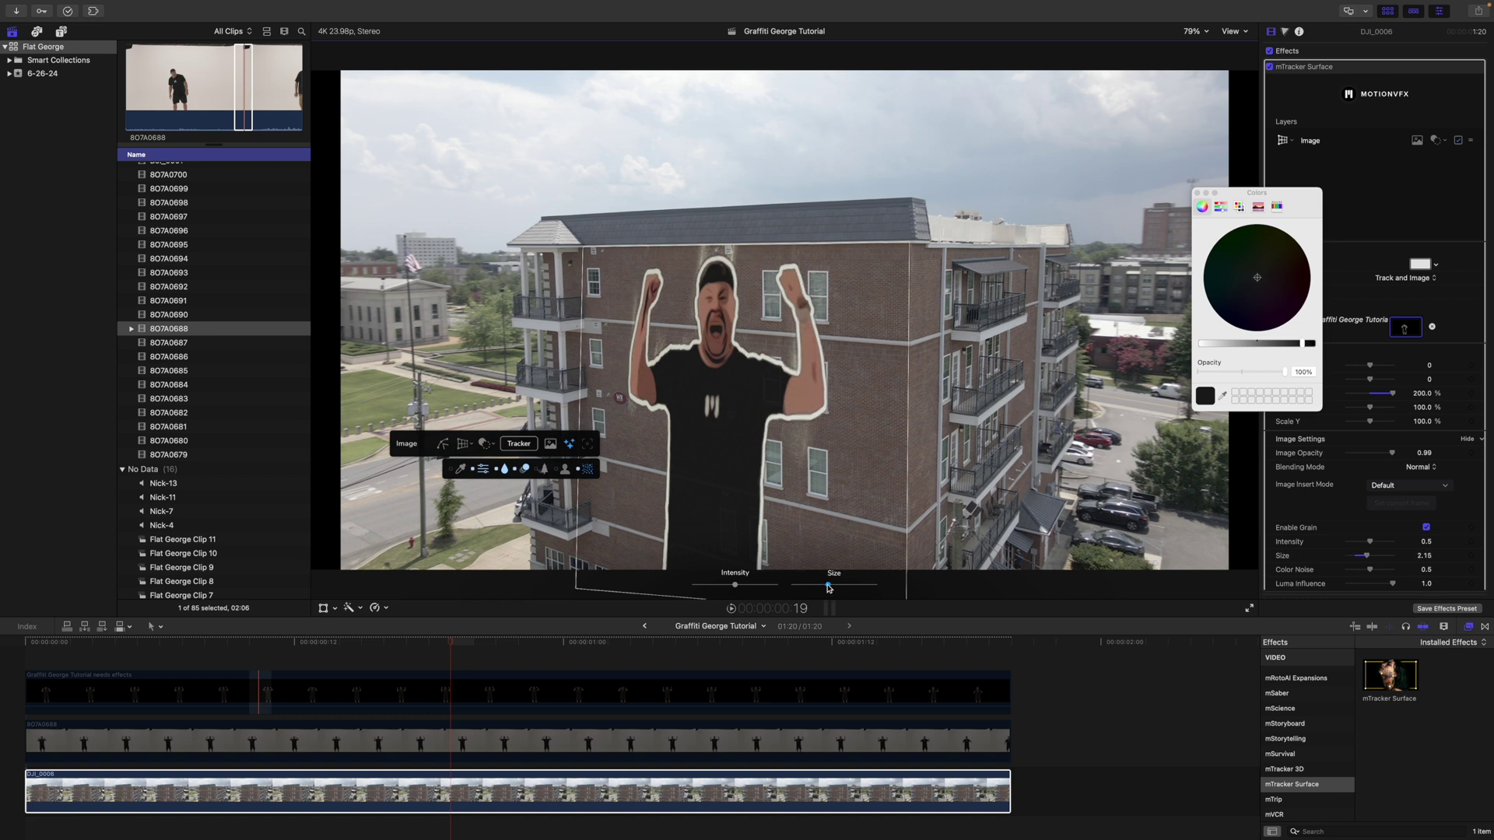
pyautogui.moveTo(830, 589); pyautogui.dragTo(831, 589)
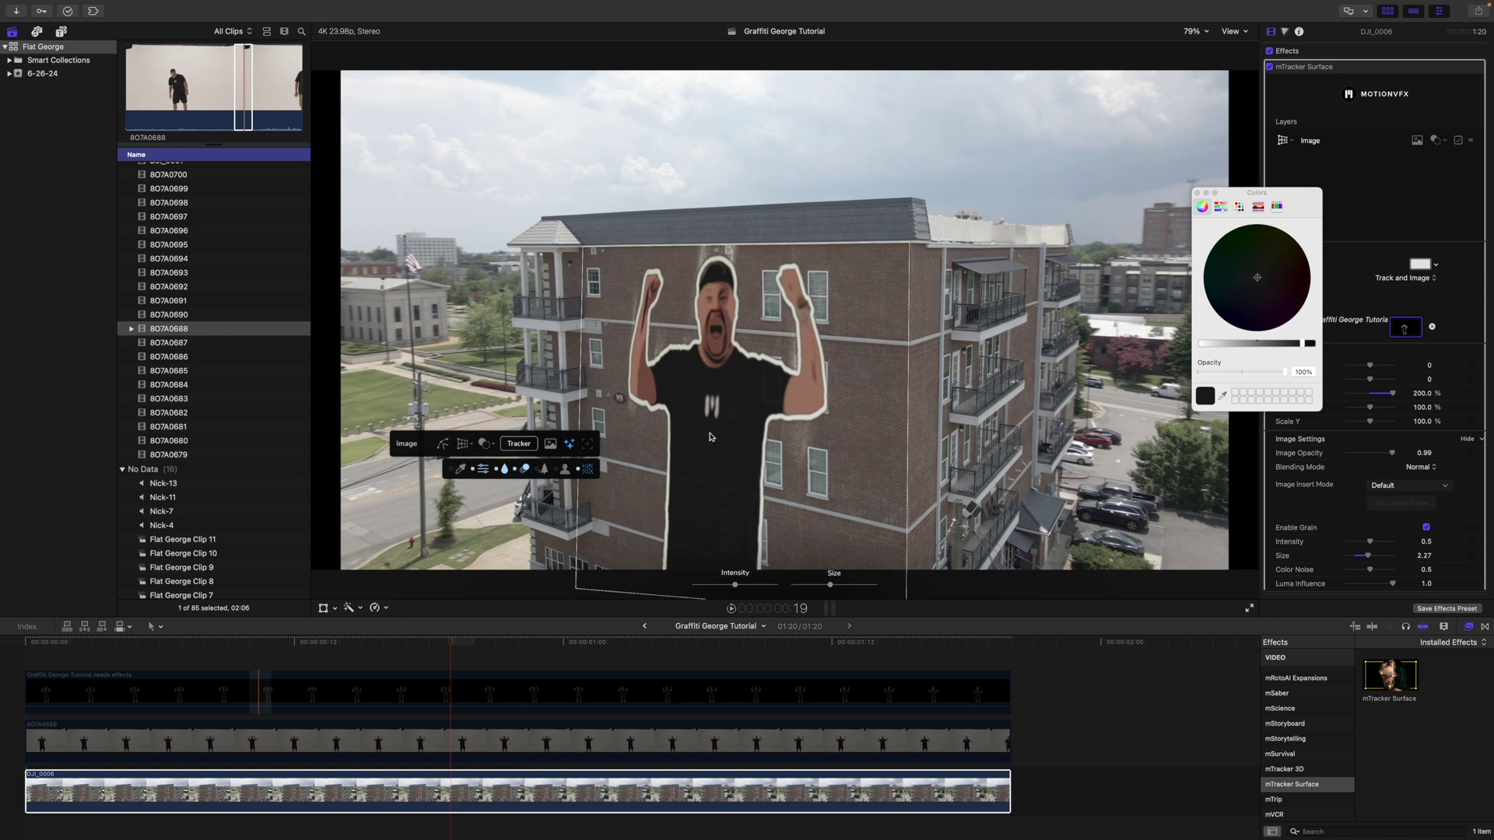
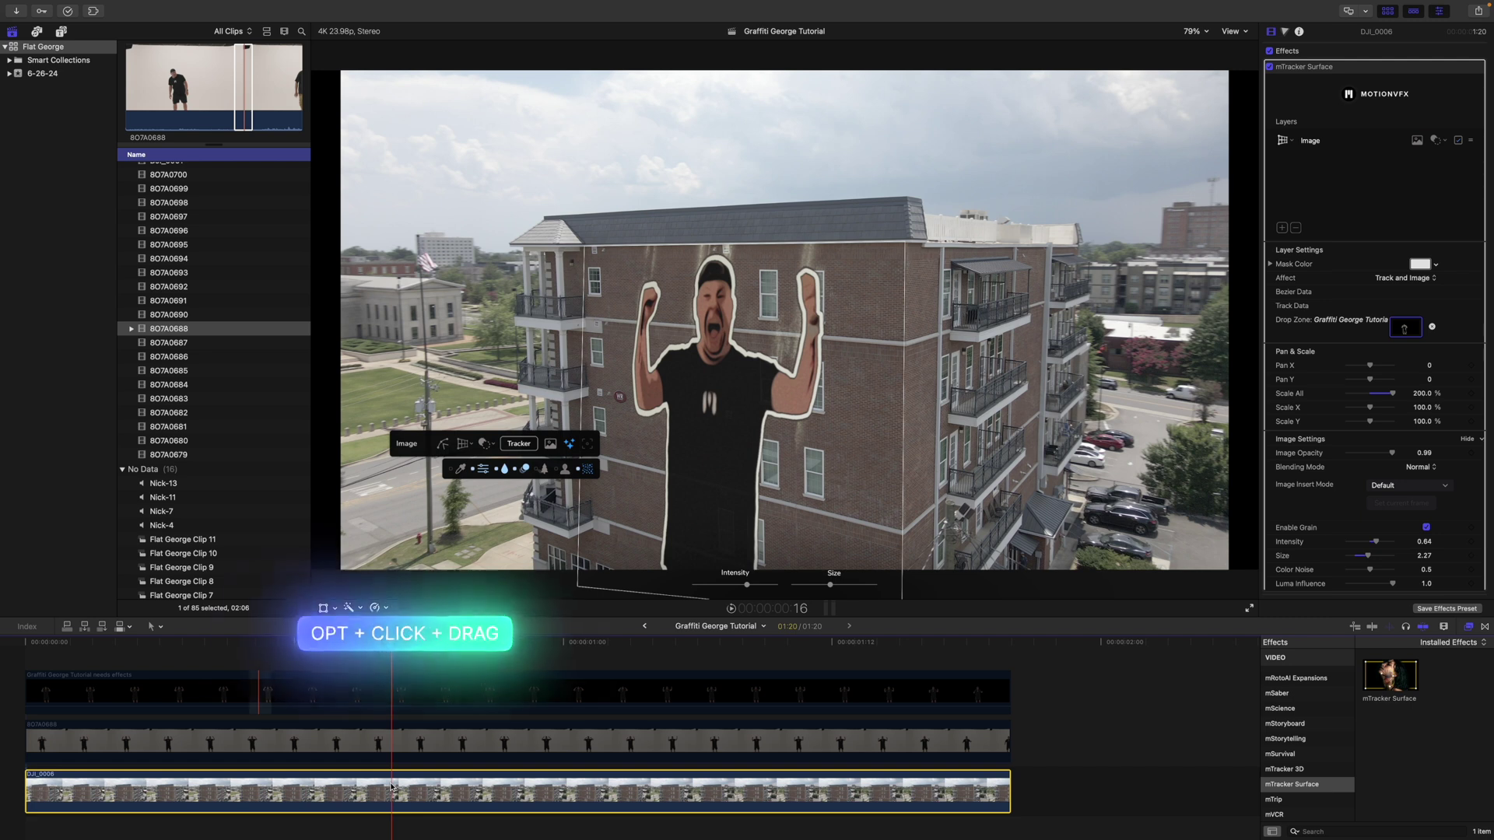
# - Duplicate the DJI_0006 building clip onto the track directly above it and delete the mTracker Surface effect from the copy
pyautogui.moveTo(392, 786); pyautogui.dragTo(391, 746)
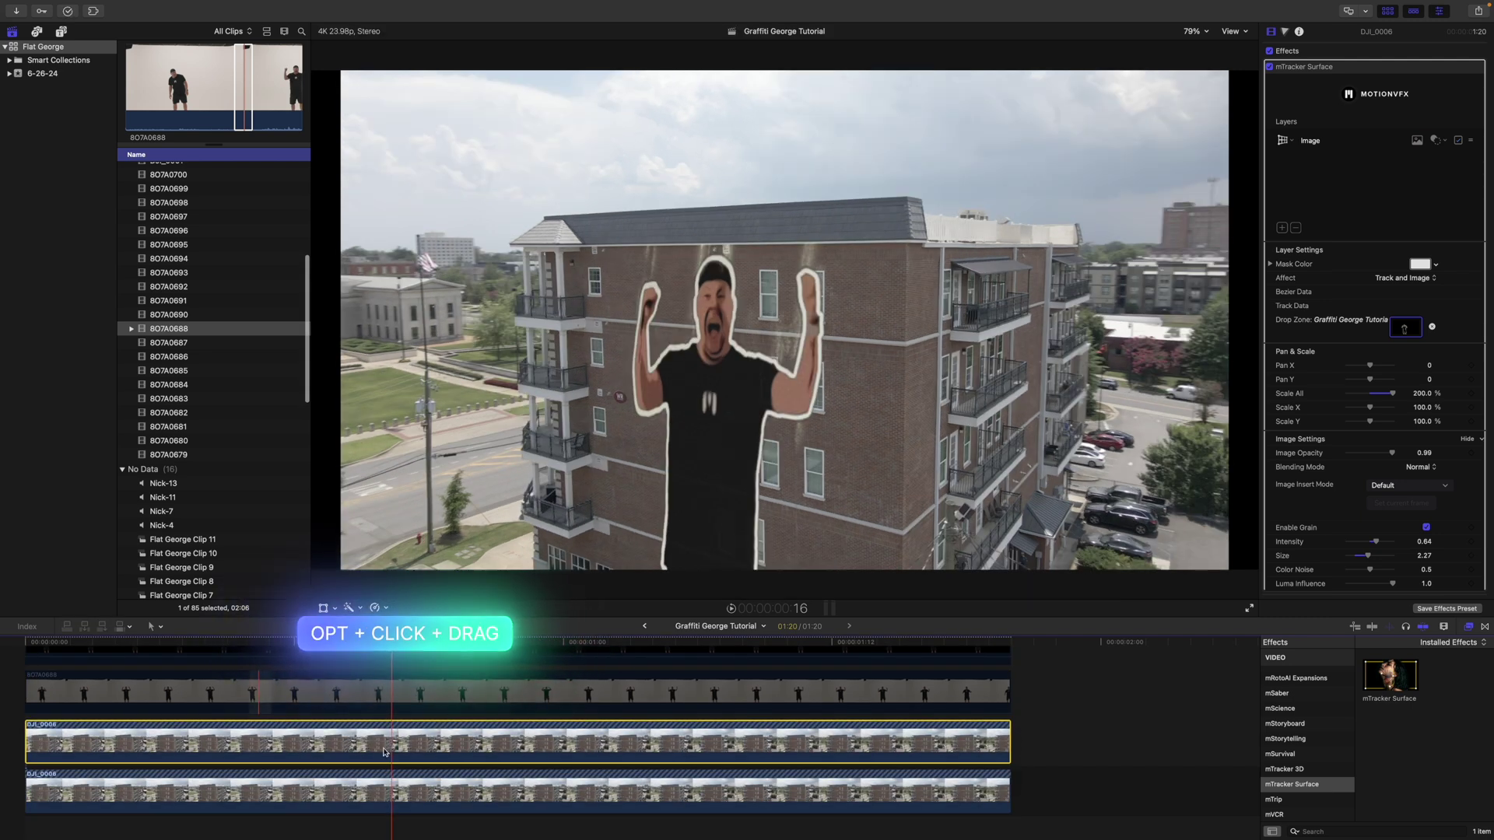
pyautogui.click(1298, 69)
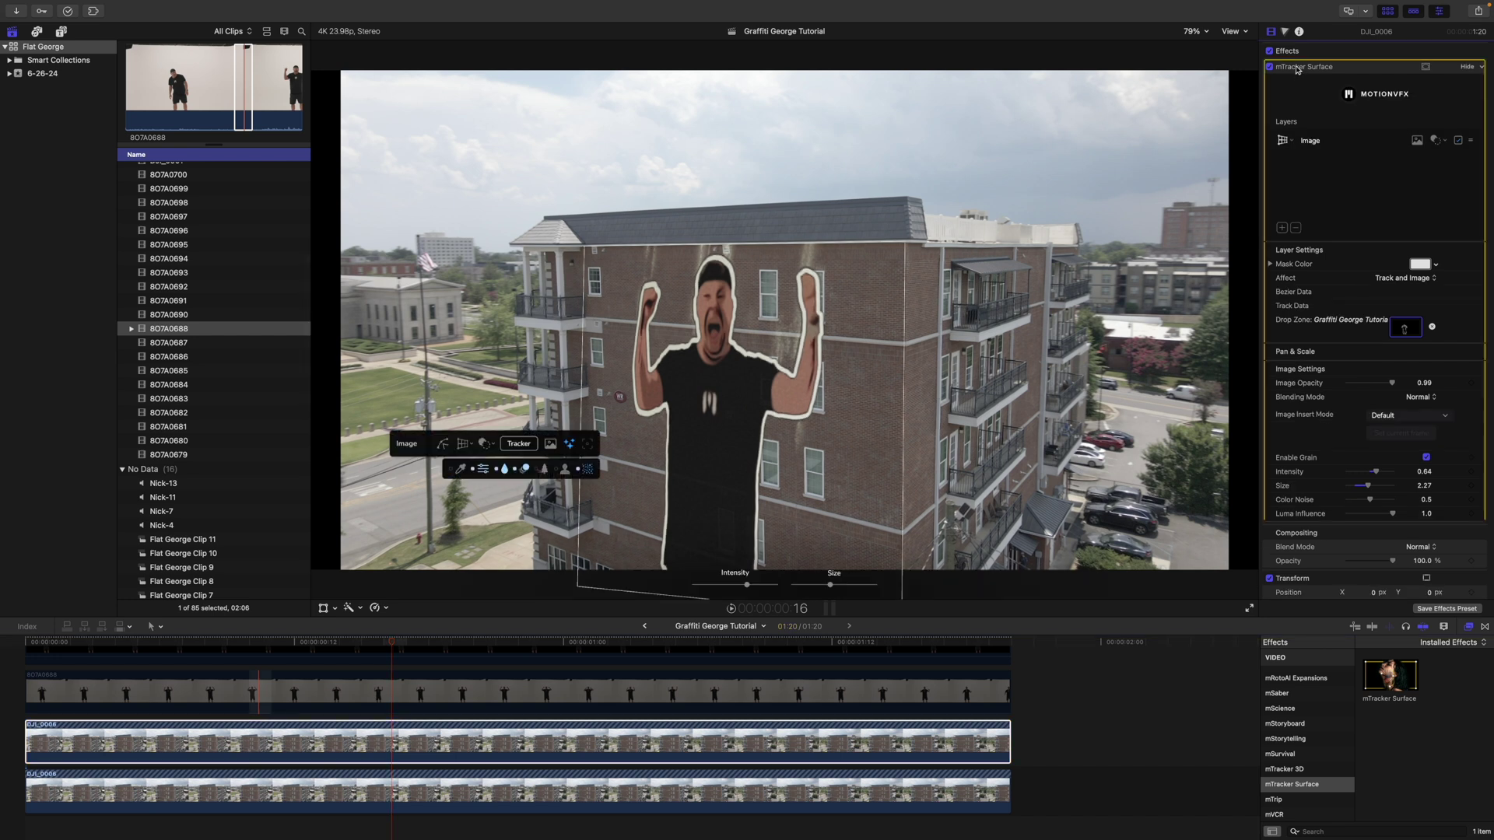
pyautogui.press('Delete')
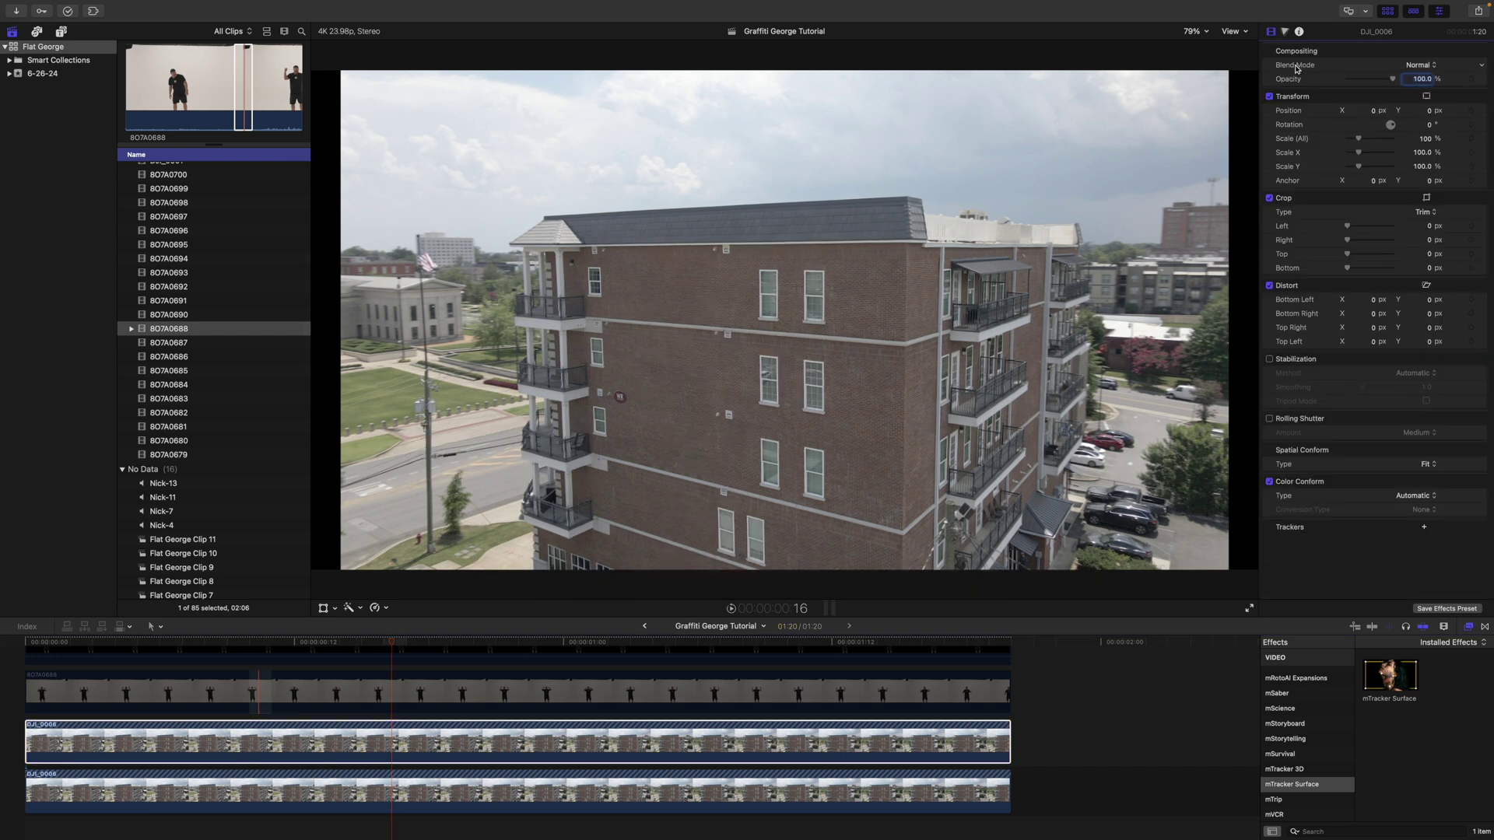
# - Apply the mRotoAI effect to the upper copy of the building clip and set its Precision to Accurate
pyautogui.scroll(2, 1296, 696)
pyautogui.click(1298, 674)
pyautogui.moveTo(1391, 675); pyautogui.dragTo(391, 741)
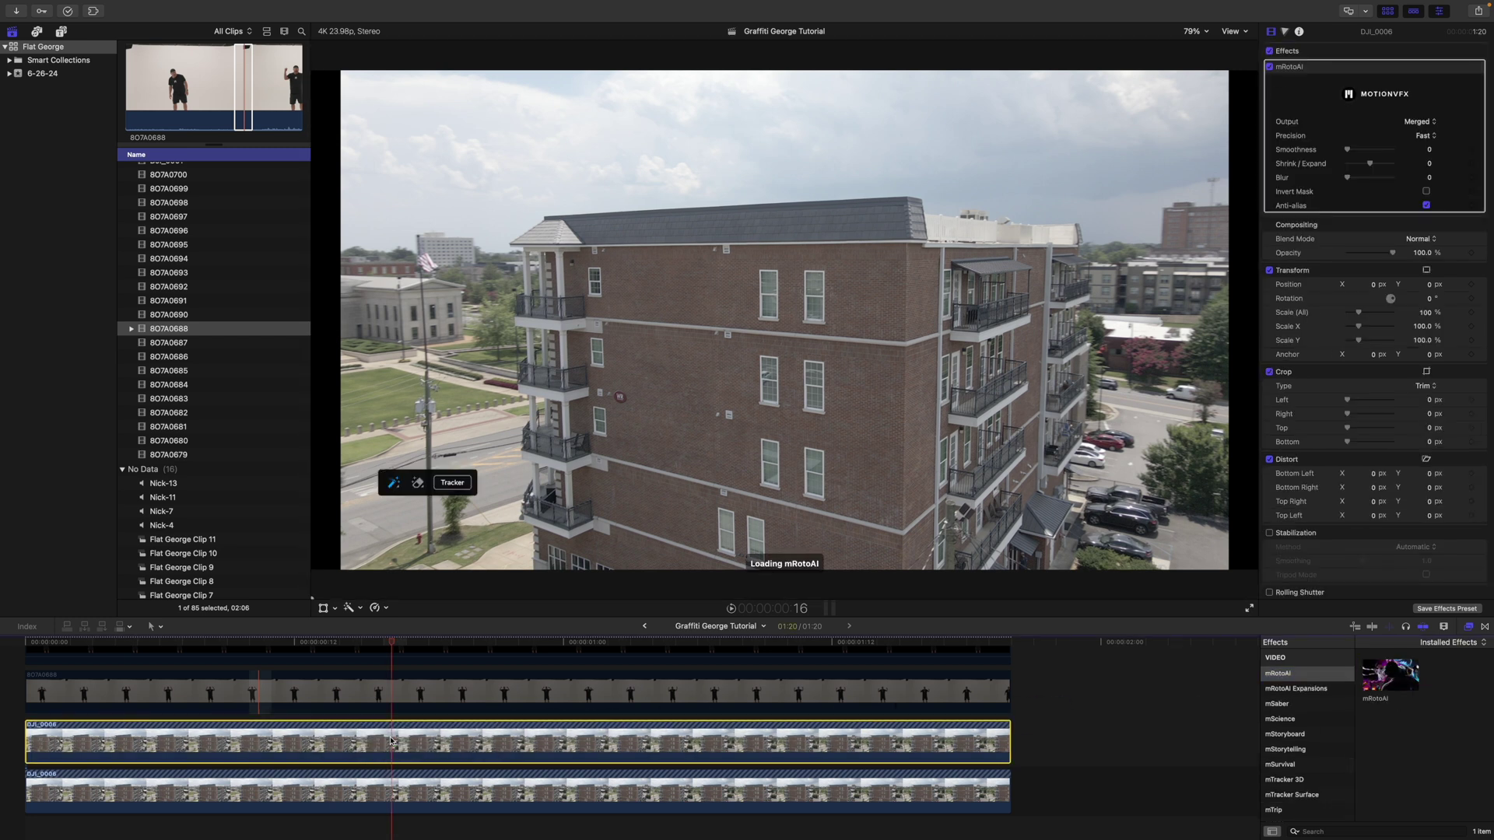
pyautogui.click(1424, 136)
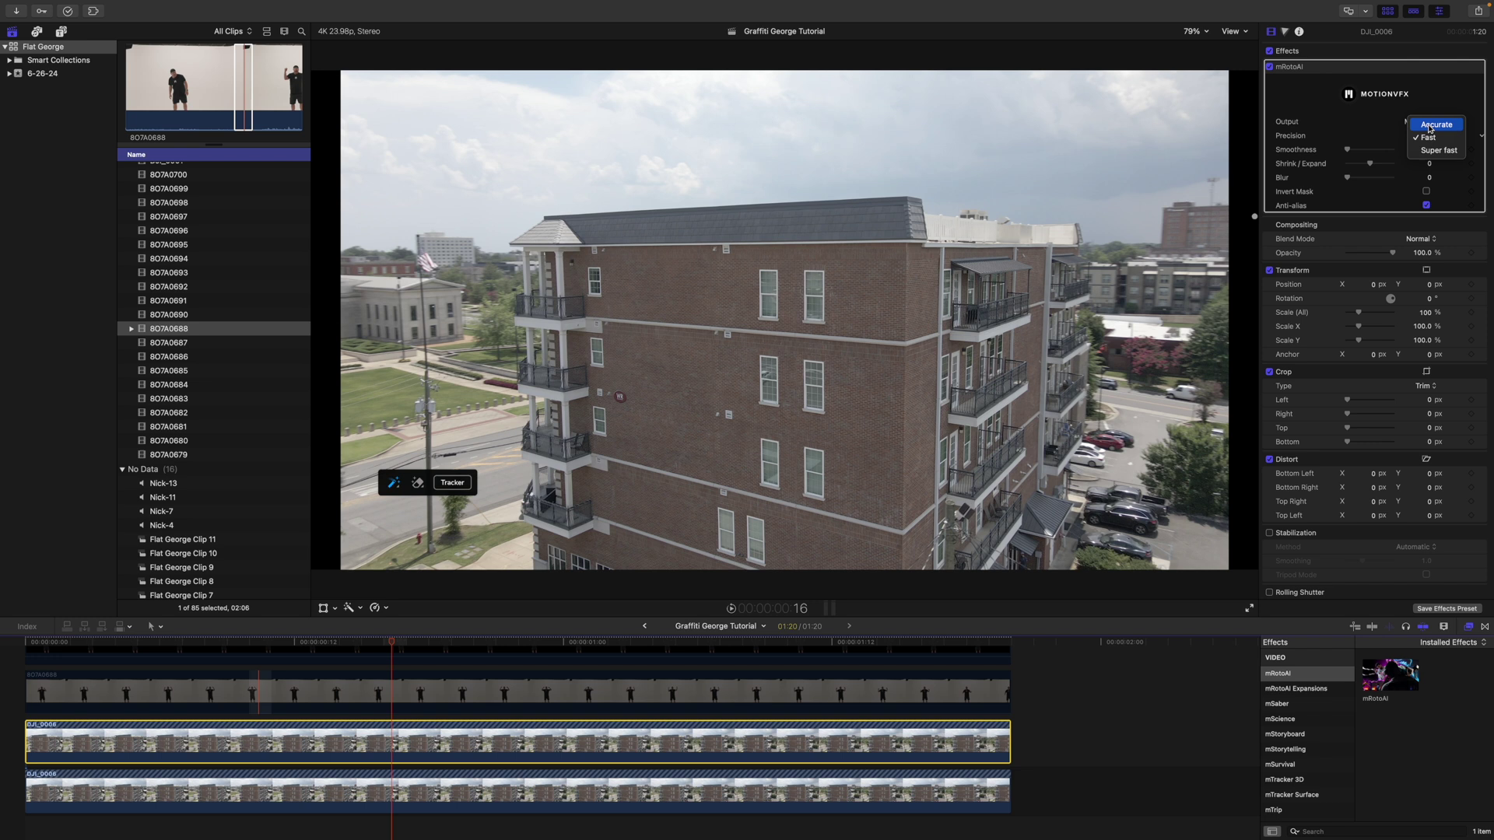
pyautogui.click(1429, 126)
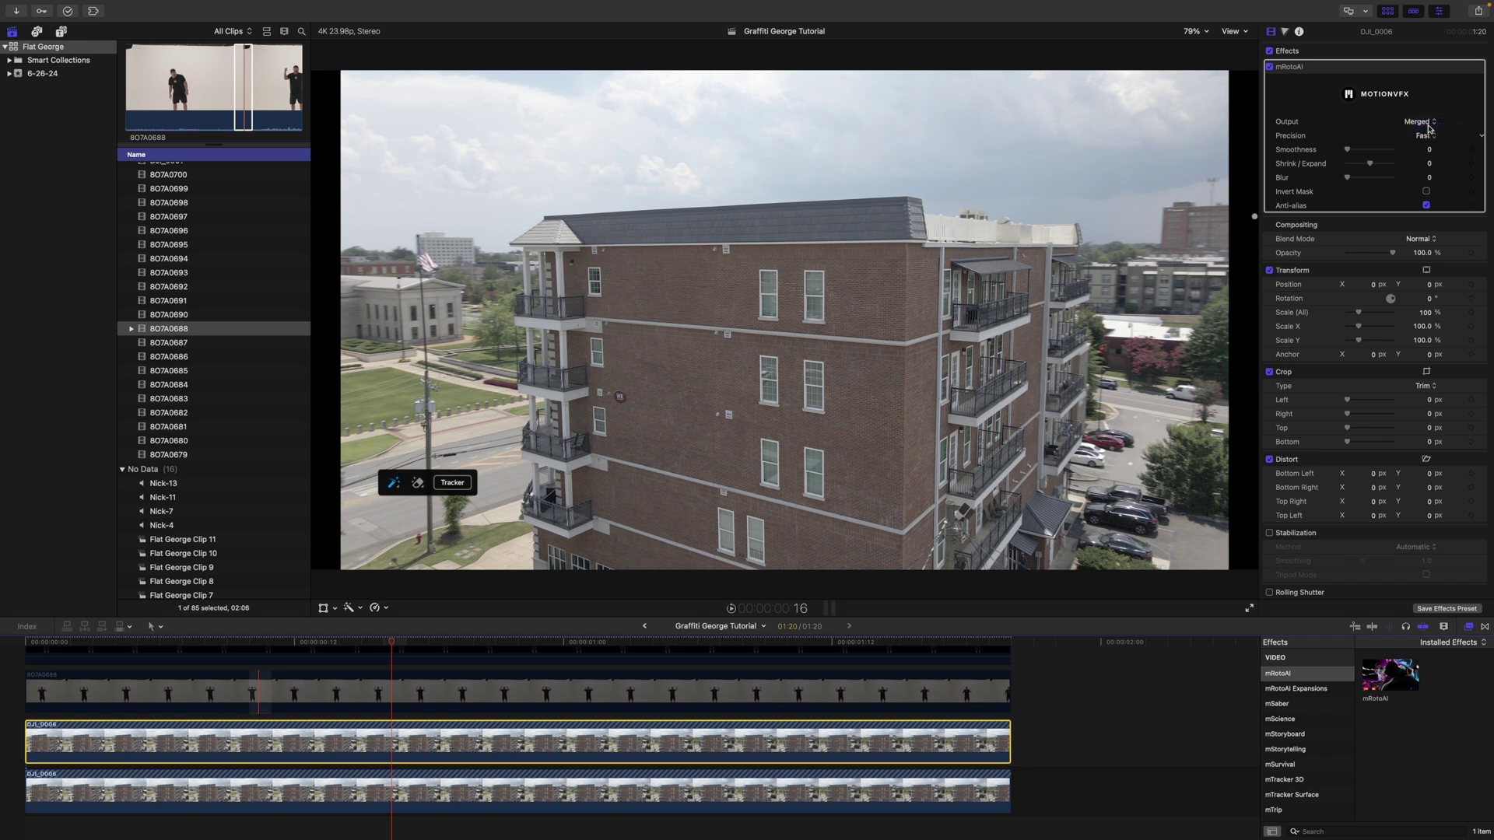
# - Mark the front wall's windows, ledges and fixtures with mRotoAI selection strokes at frame 16
pyautogui.click(396, 485)
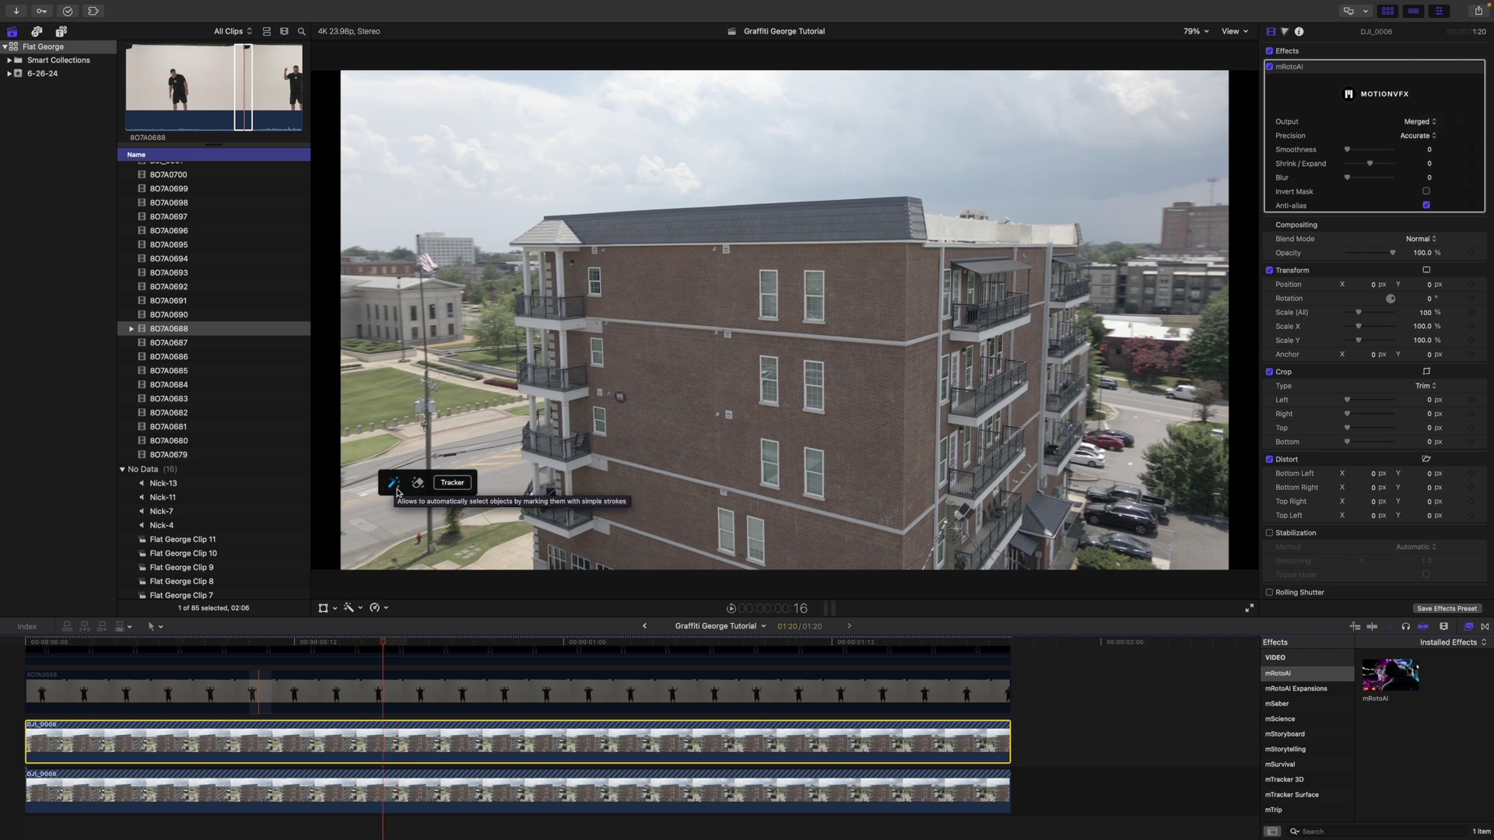
pyautogui.click(723, 544)
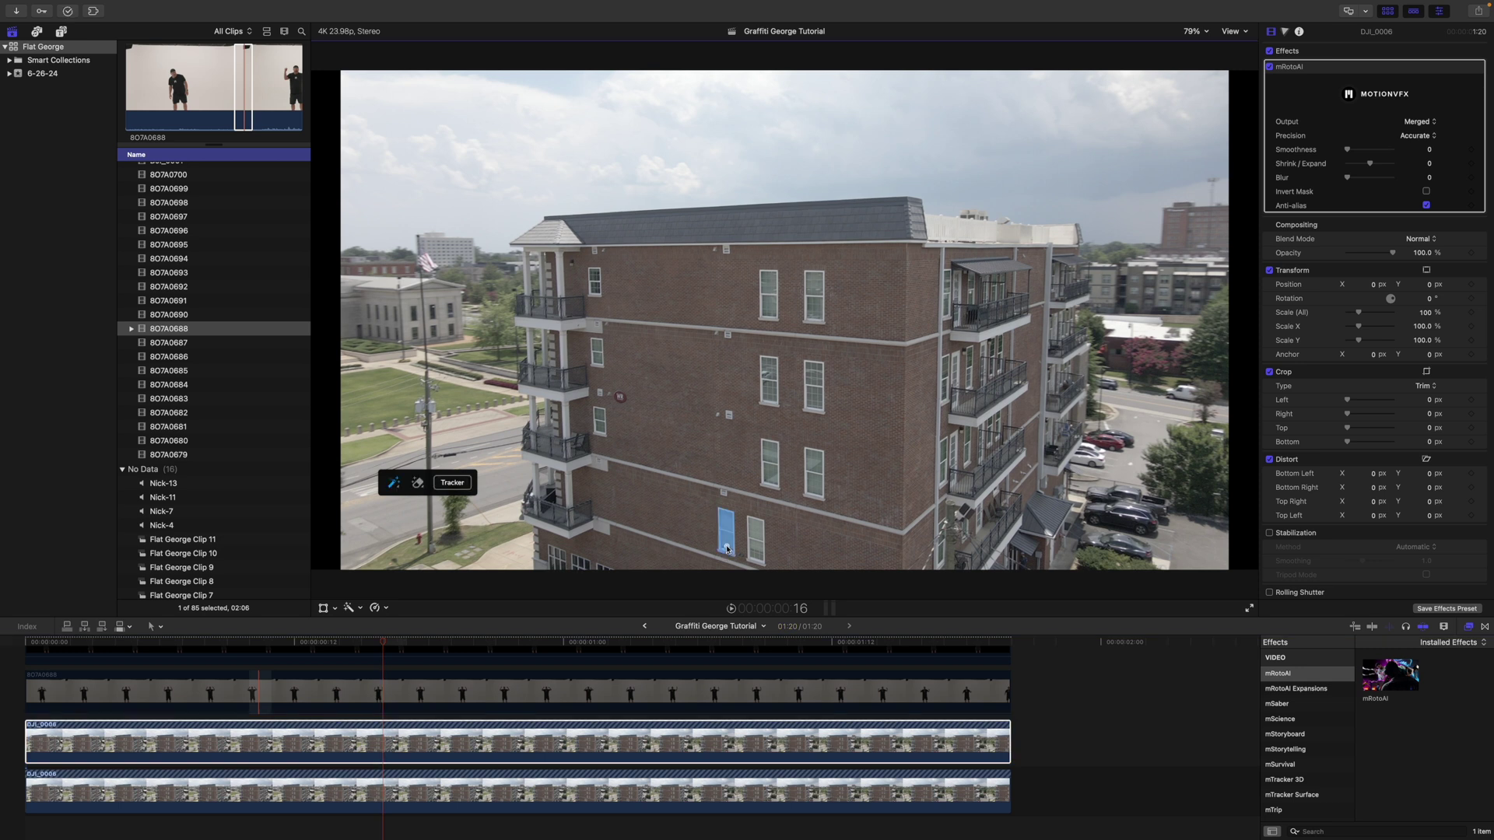
pyautogui.click(758, 529)
pyautogui.moveTo(770, 455); pyautogui.dragTo(772, 474)
pyautogui.moveTo(814, 406); pyautogui.dragTo(812, 378)
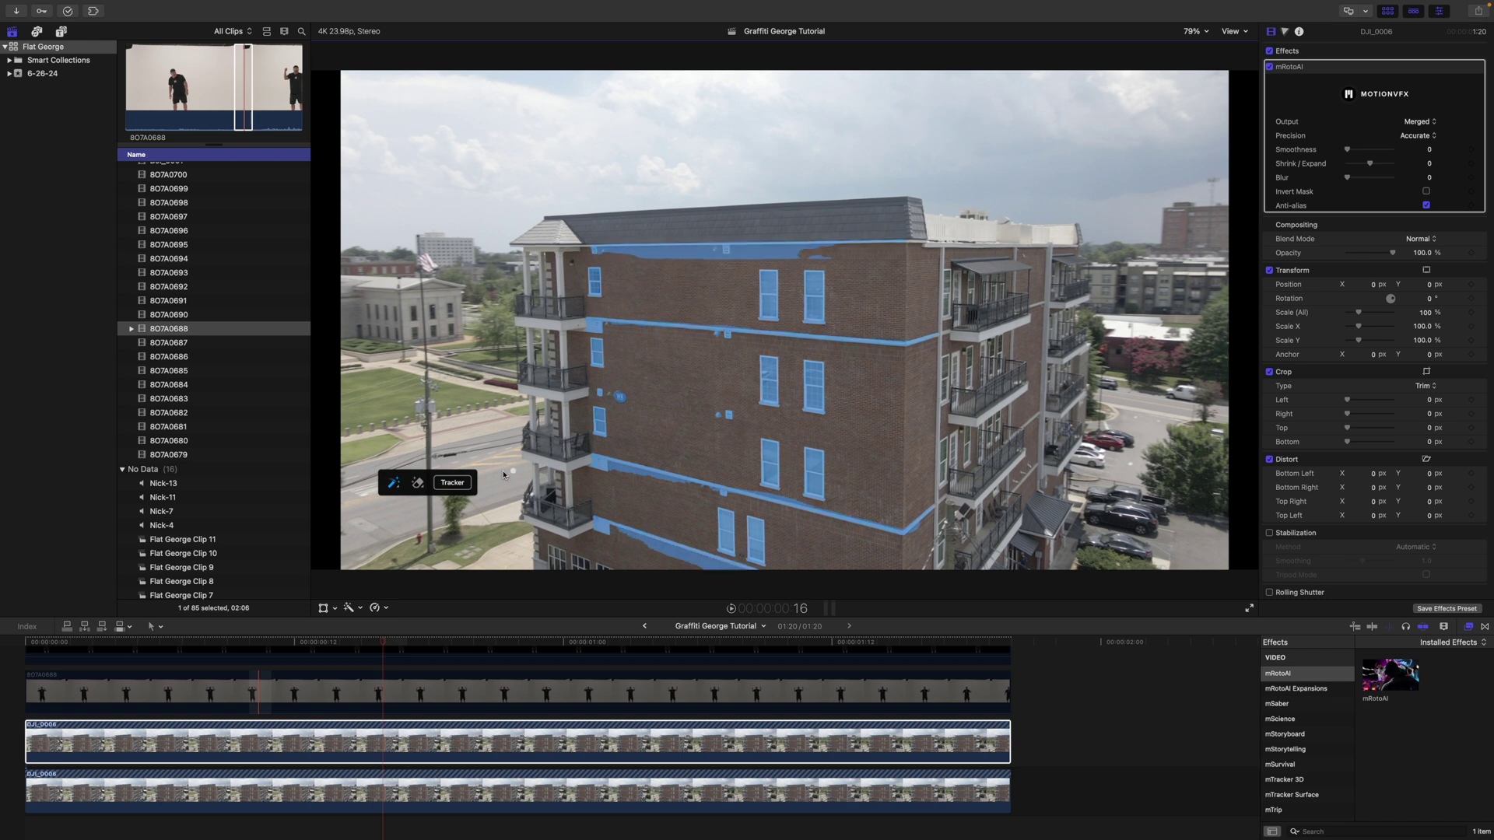
# - Clean up the selection around the wall ledges using a brush size of 2.1, and track the mask through the clip
pyautogui.click(394, 482)
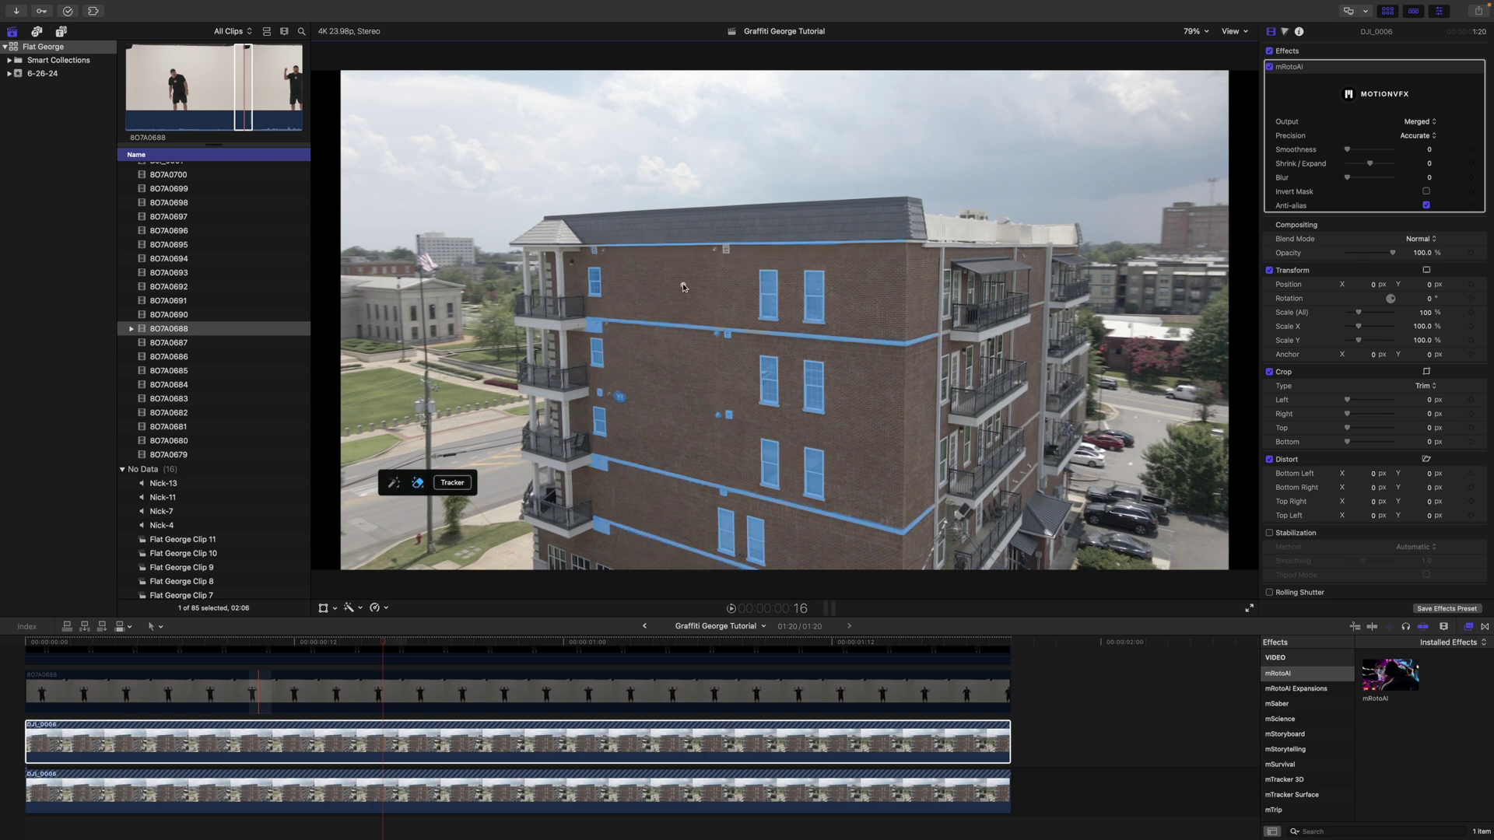
pyautogui.scroll(3, 747, 554)
pyautogui.moveTo(747, 554); pyautogui.dragTo(744, 554)
pyautogui.click(418, 482)
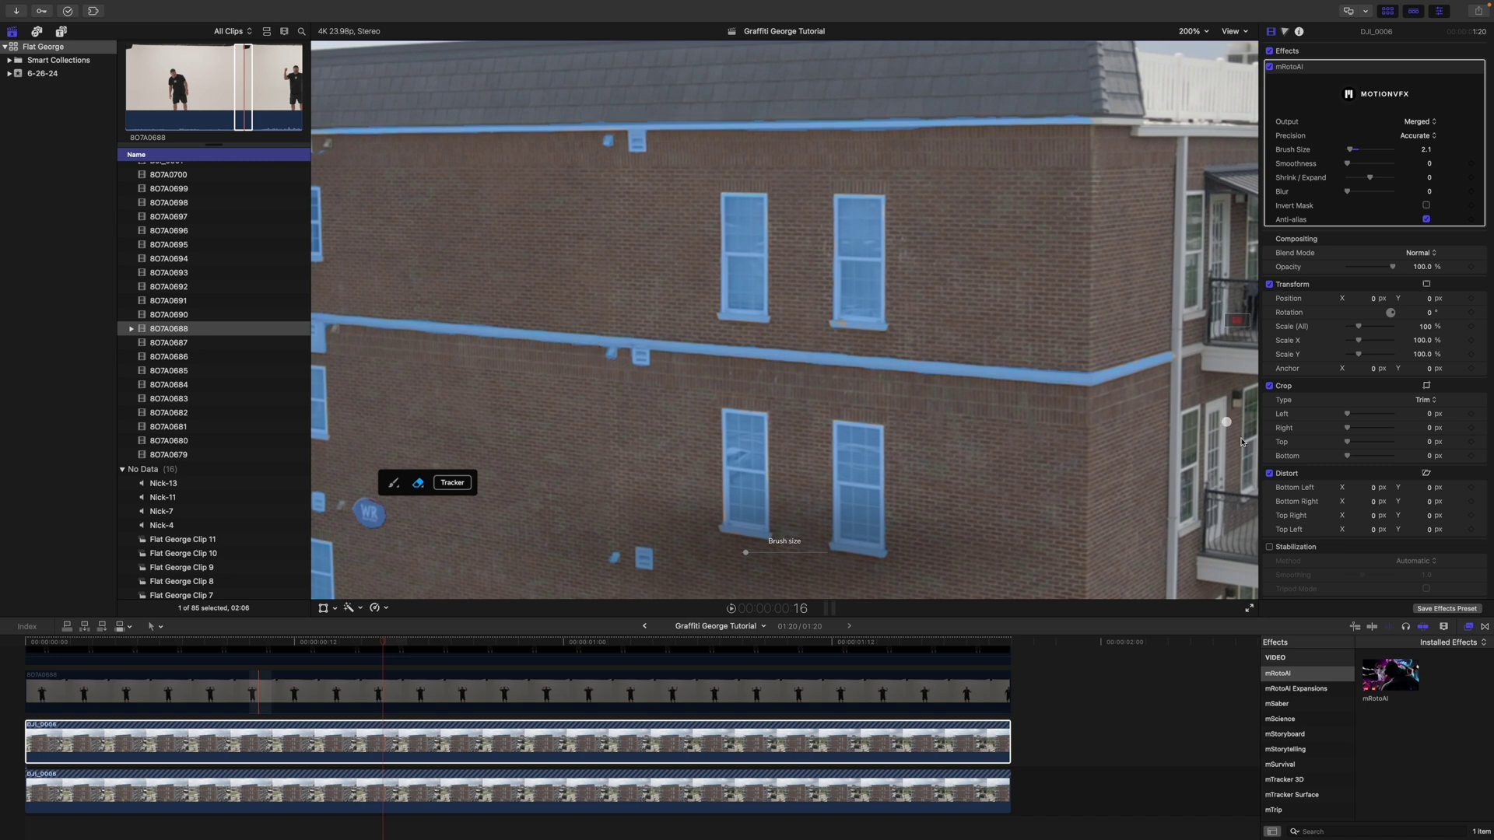
pyautogui.click(452, 483)
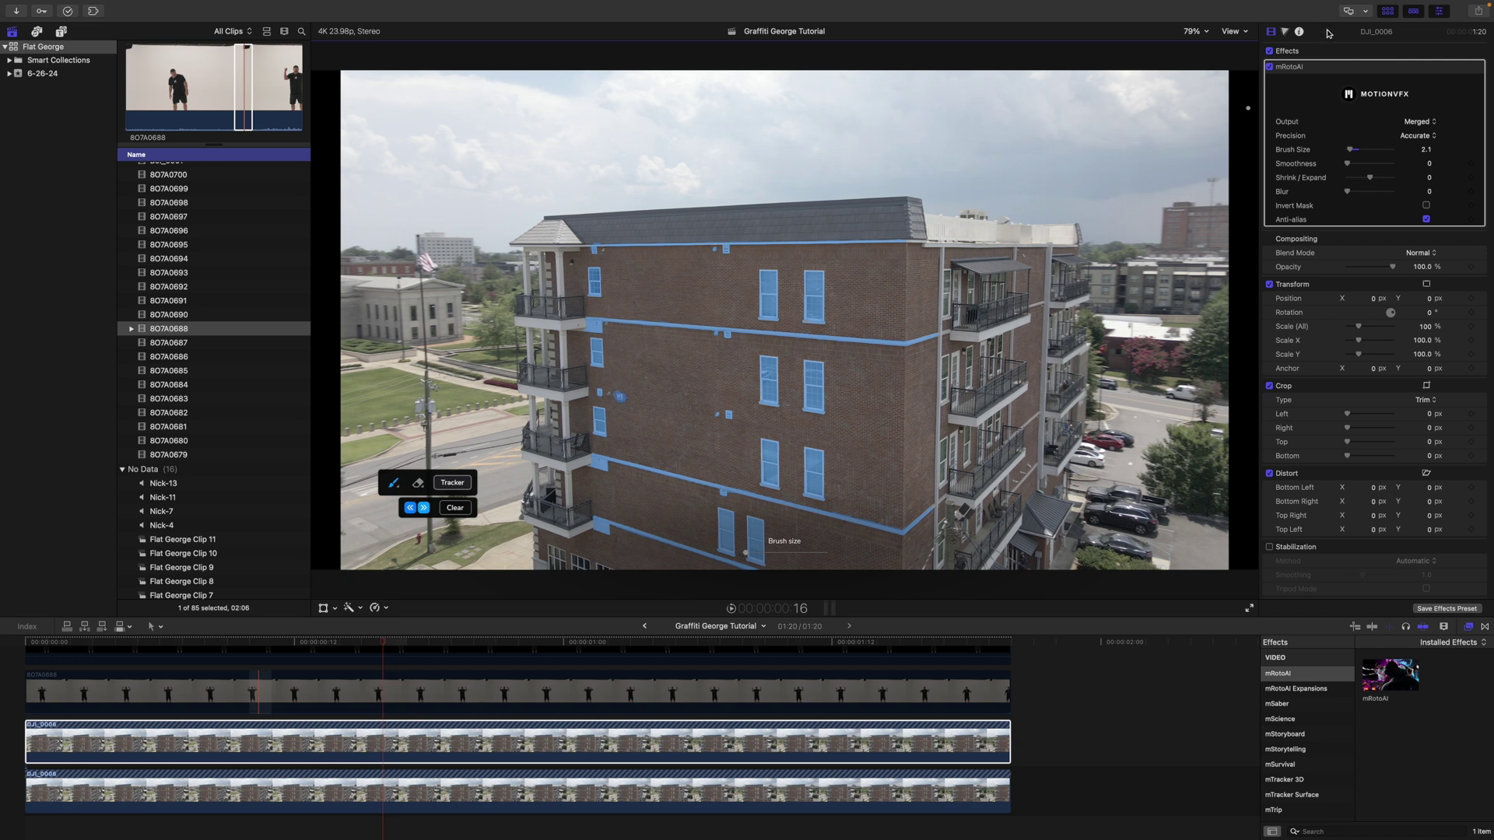
# - Set the mRotoAI mask's Blur to 0.1 and its Output to Masked Video, and review the composite at frame 10
pyautogui.click(1429, 192)
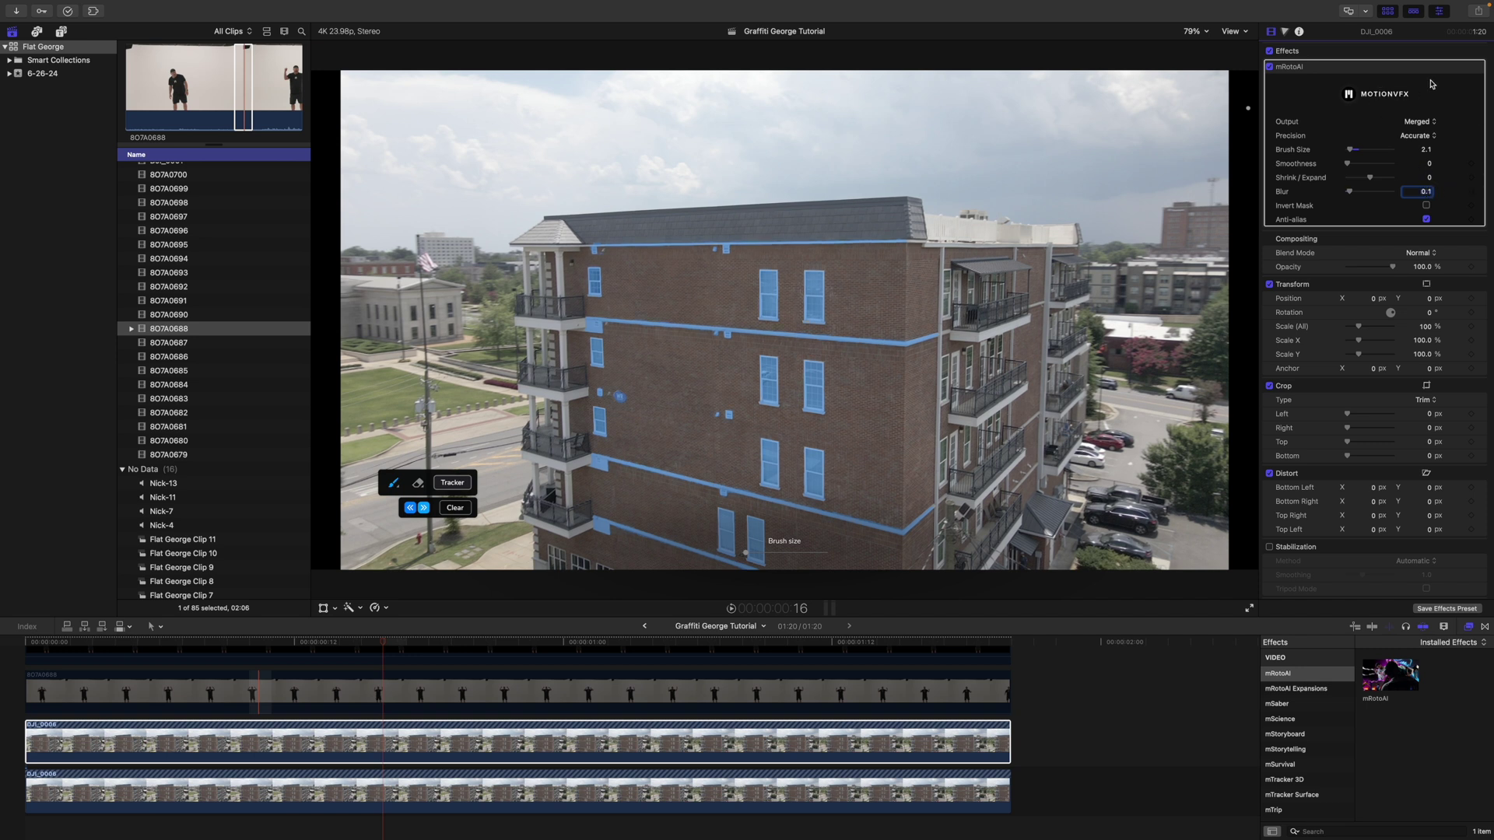
pyautogui.click(1424, 127)
pyautogui.click(1429, 153)
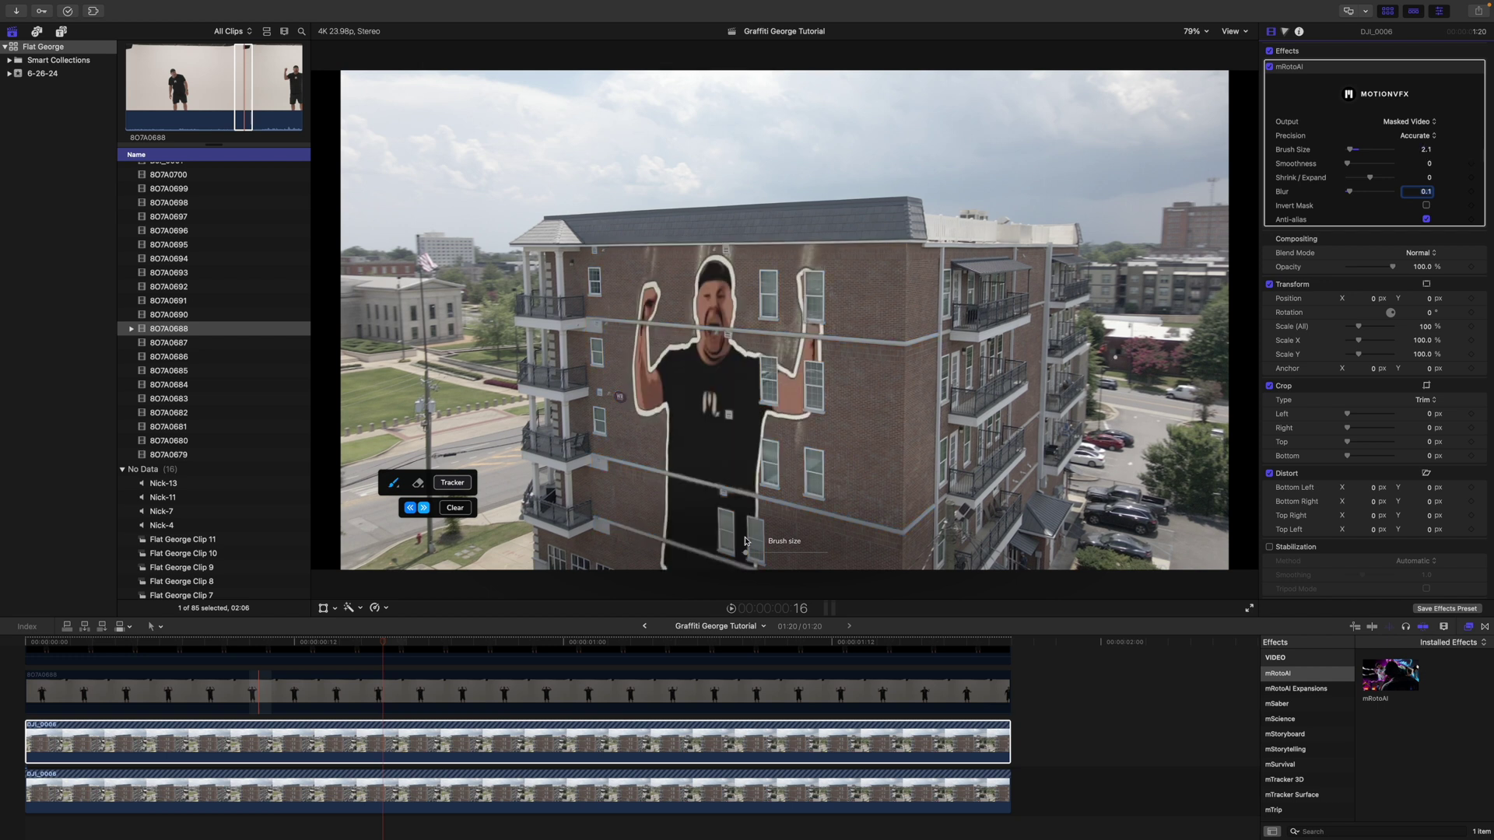
pyautogui.moveTo(382, 643); pyautogui.dragTo(259, 706)
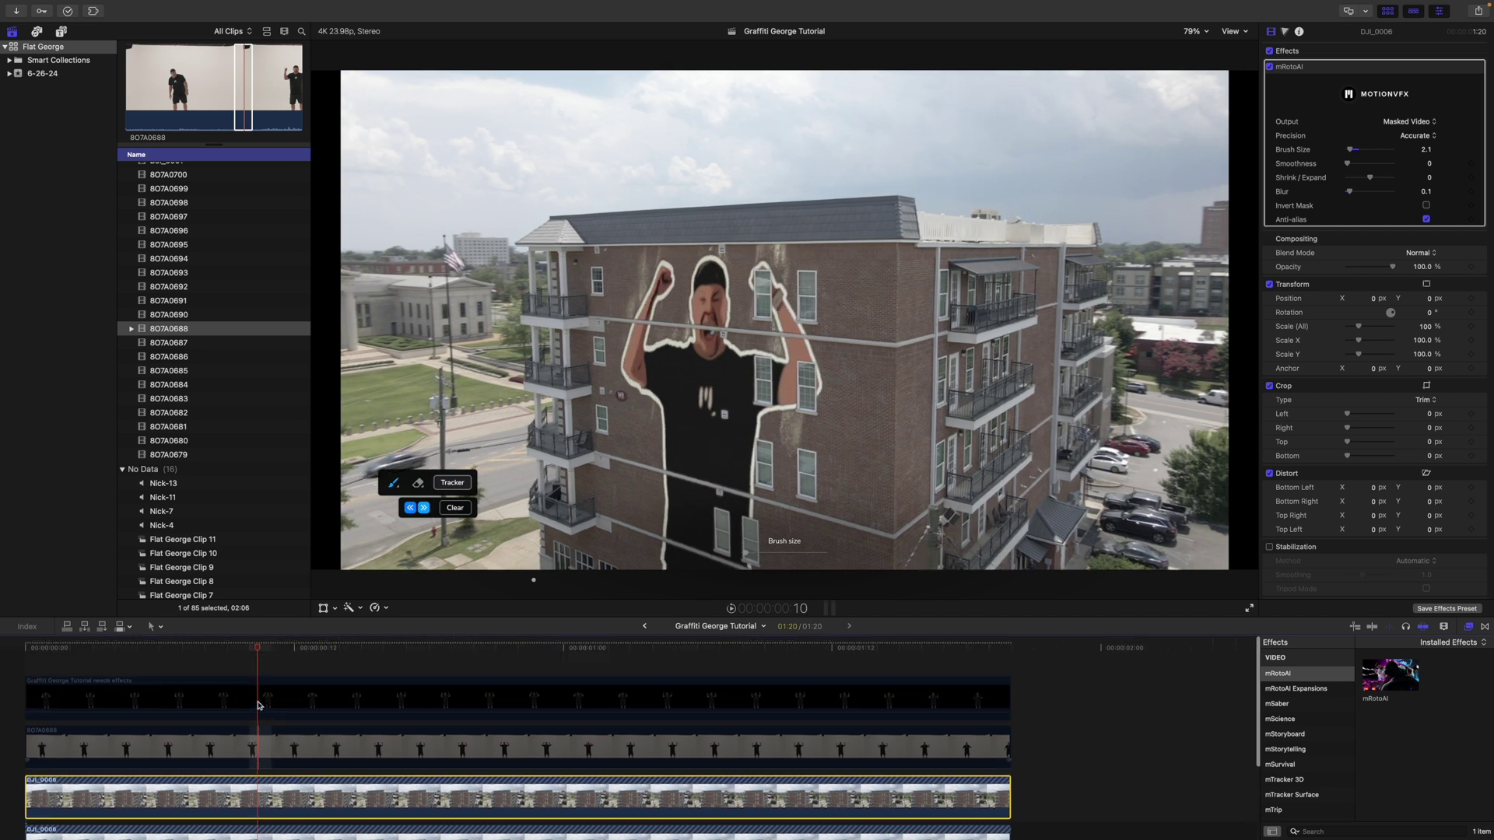
pyautogui.scroll(-3, 259, 706)
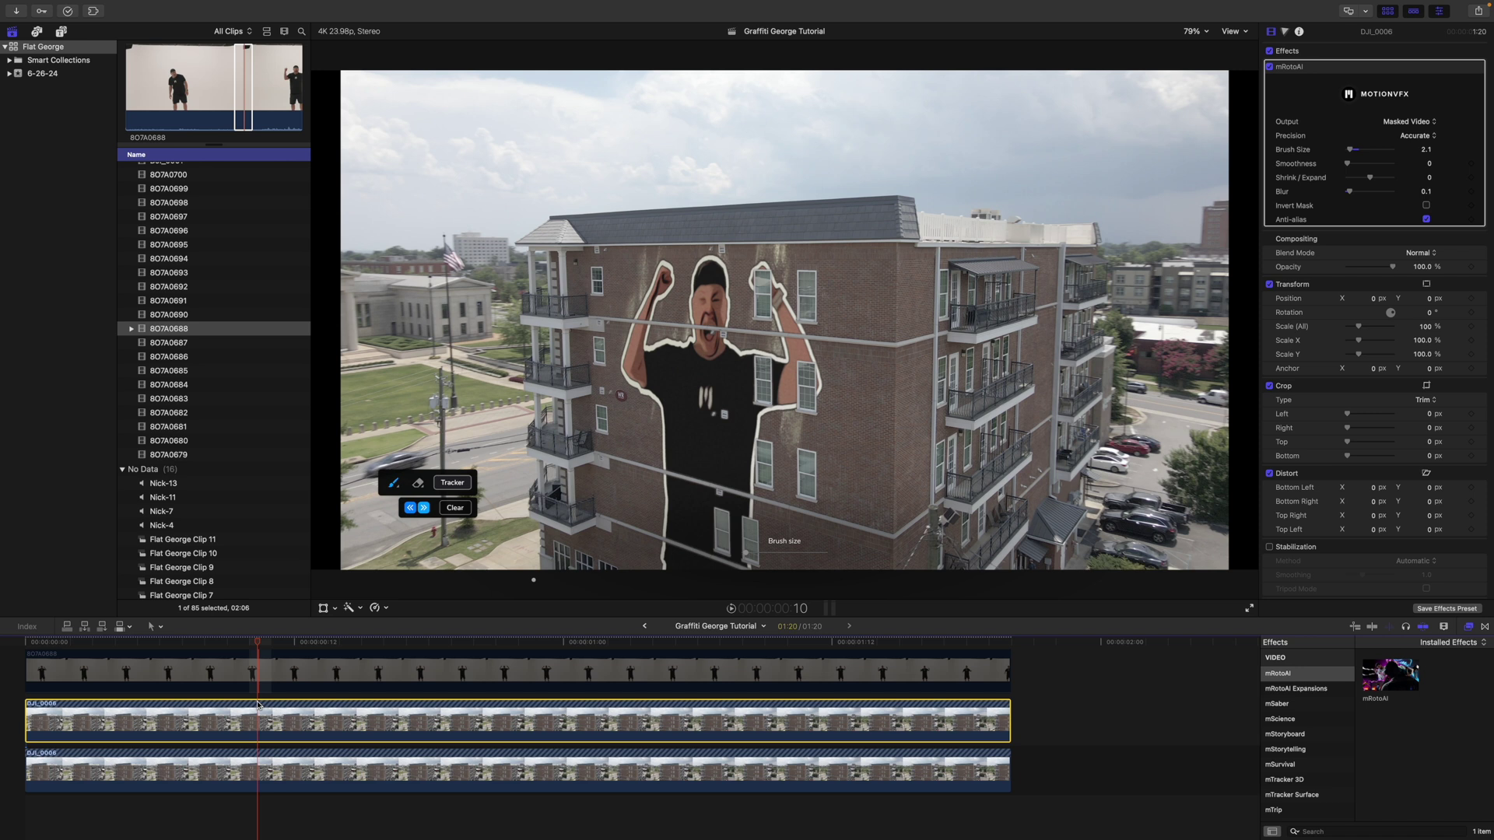
# - Combine all four stacked timeline clips into a compound clip named Graffiti George Tutorial Clip in the 6-26-24 event
pyautogui.scroll(2, 259, 706)
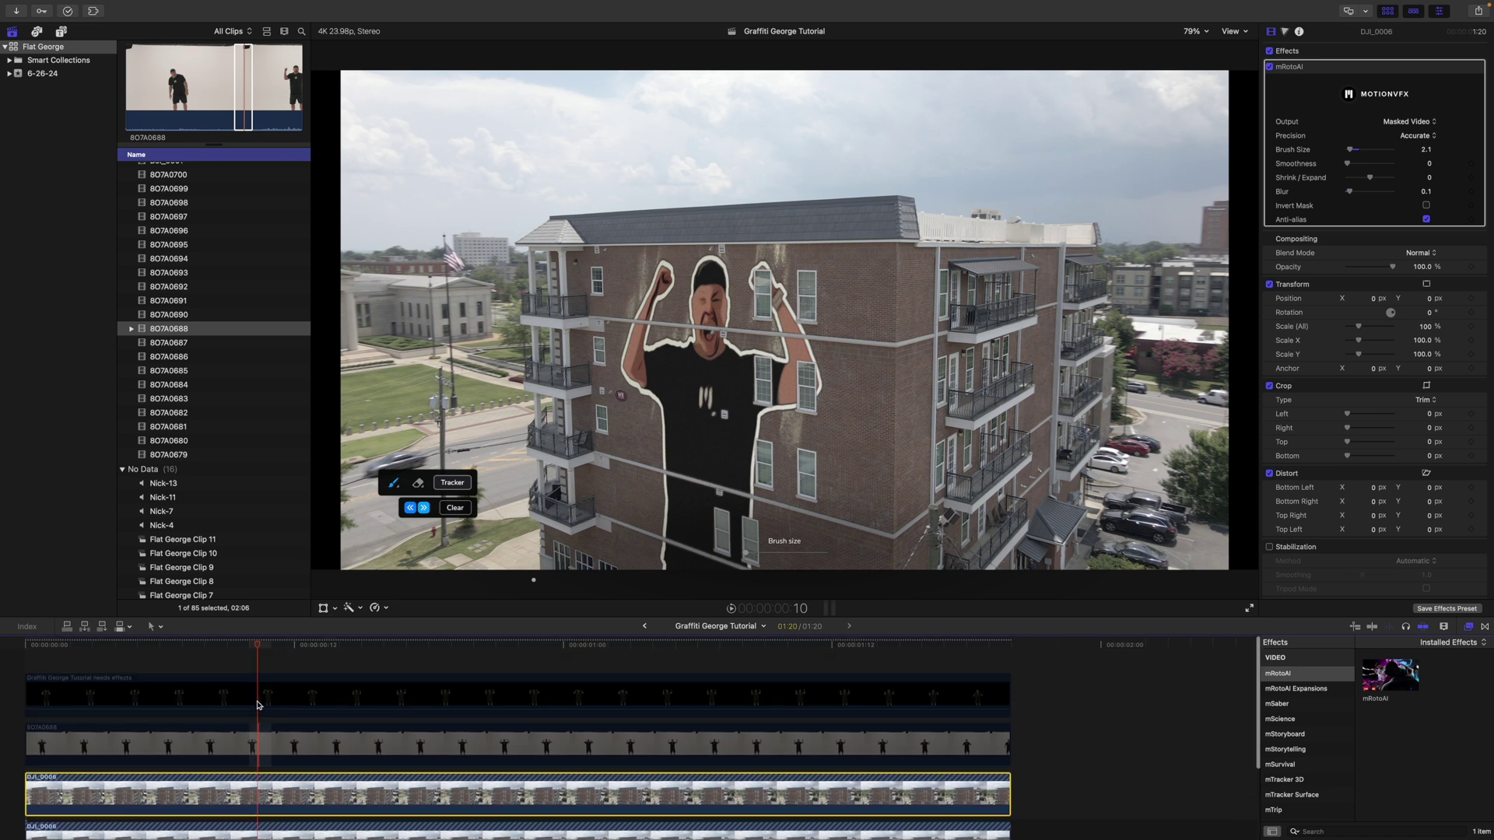
pyautogui.scroll(-3, 259, 706)
pyautogui.moveTo(259, 790)
pyautogui.mouseDown()
pyautogui.moveTo(238, 622)
pyautogui.moveTo(247, 666)
pyautogui.mouseUp()
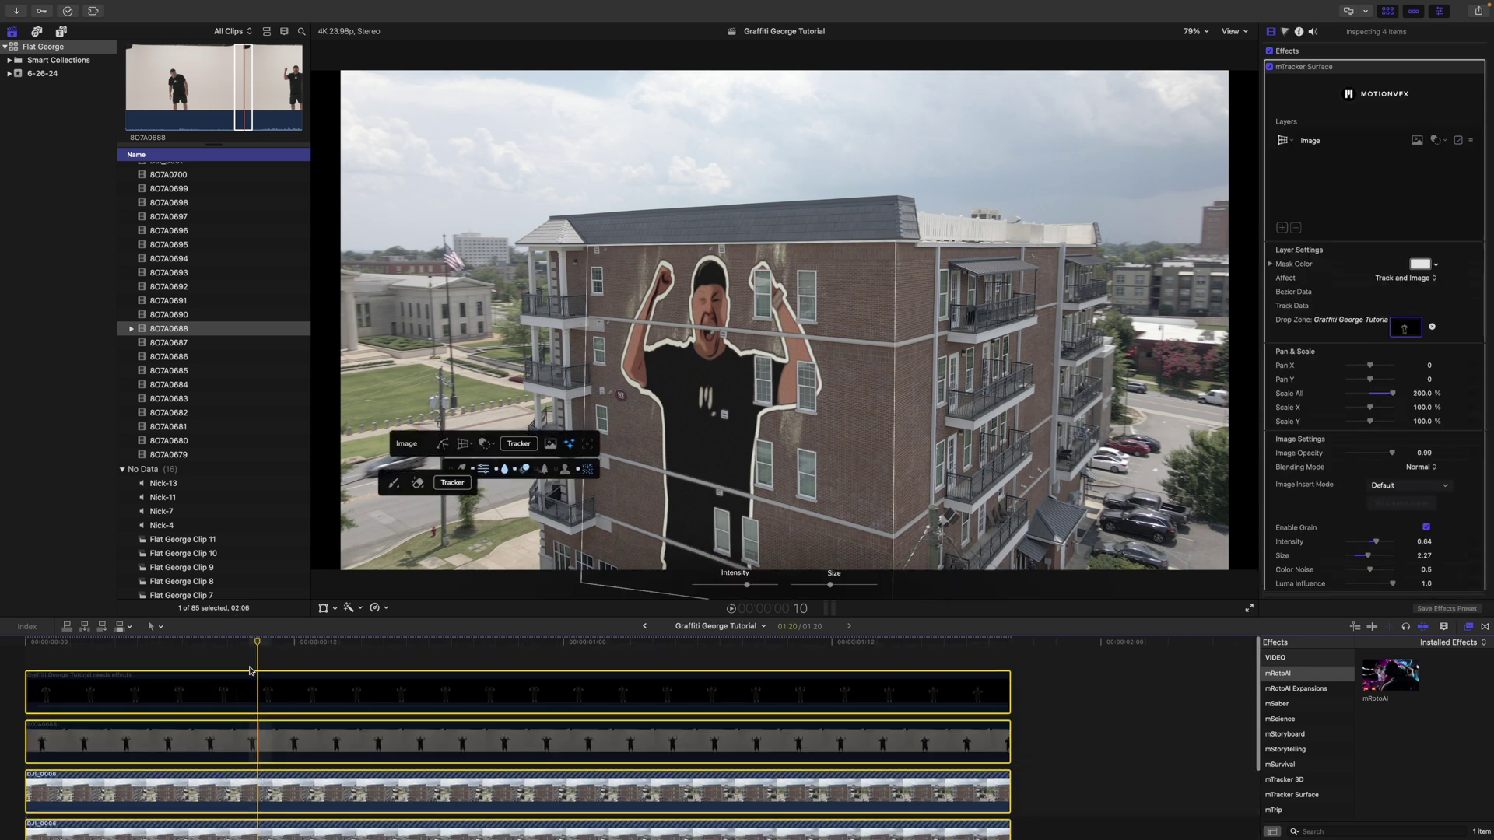
pyautogui.hotkey('alt', 'g')
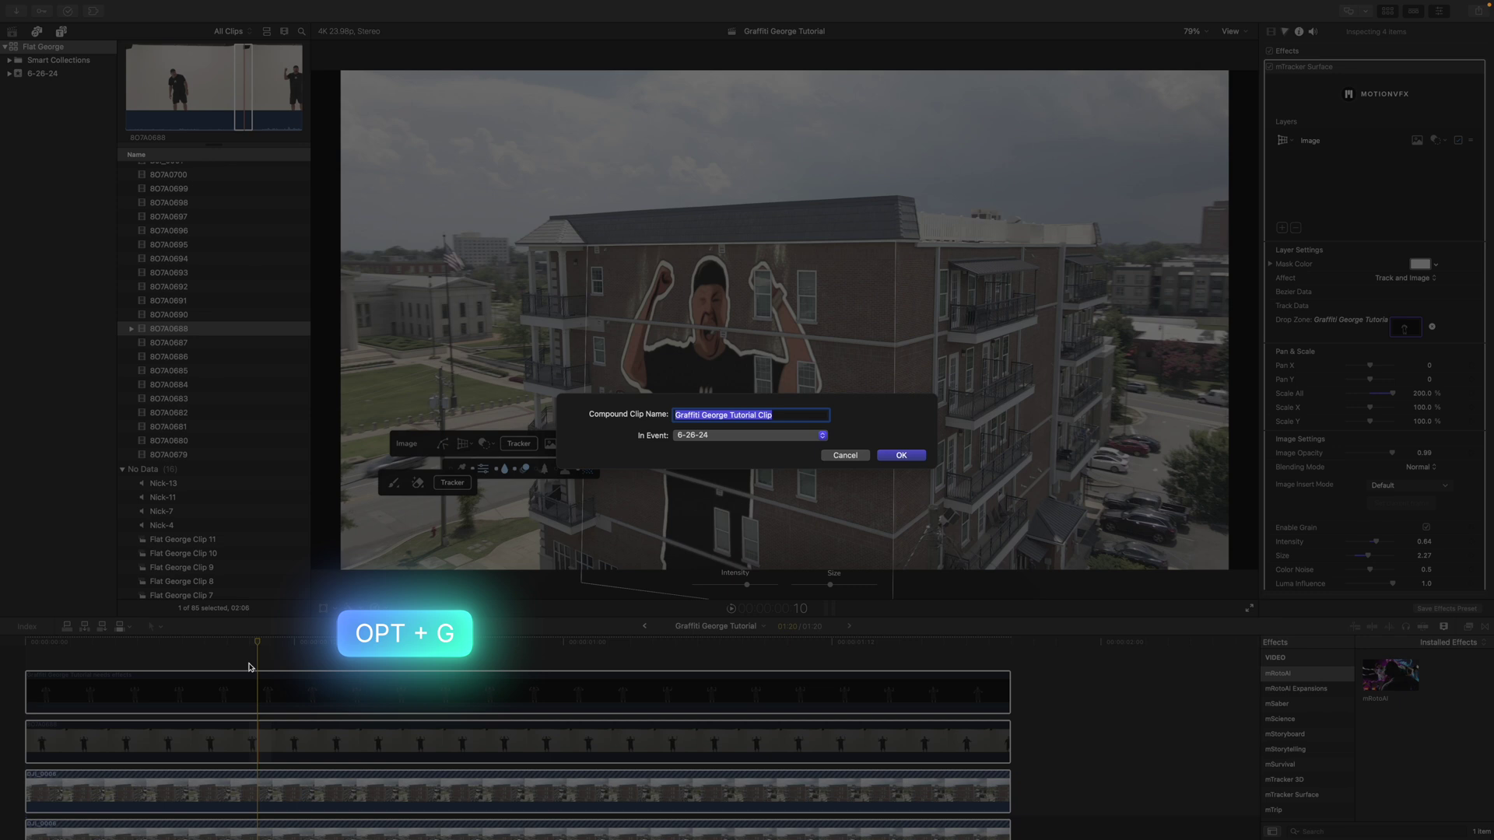
pyautogui.click(882, 458)
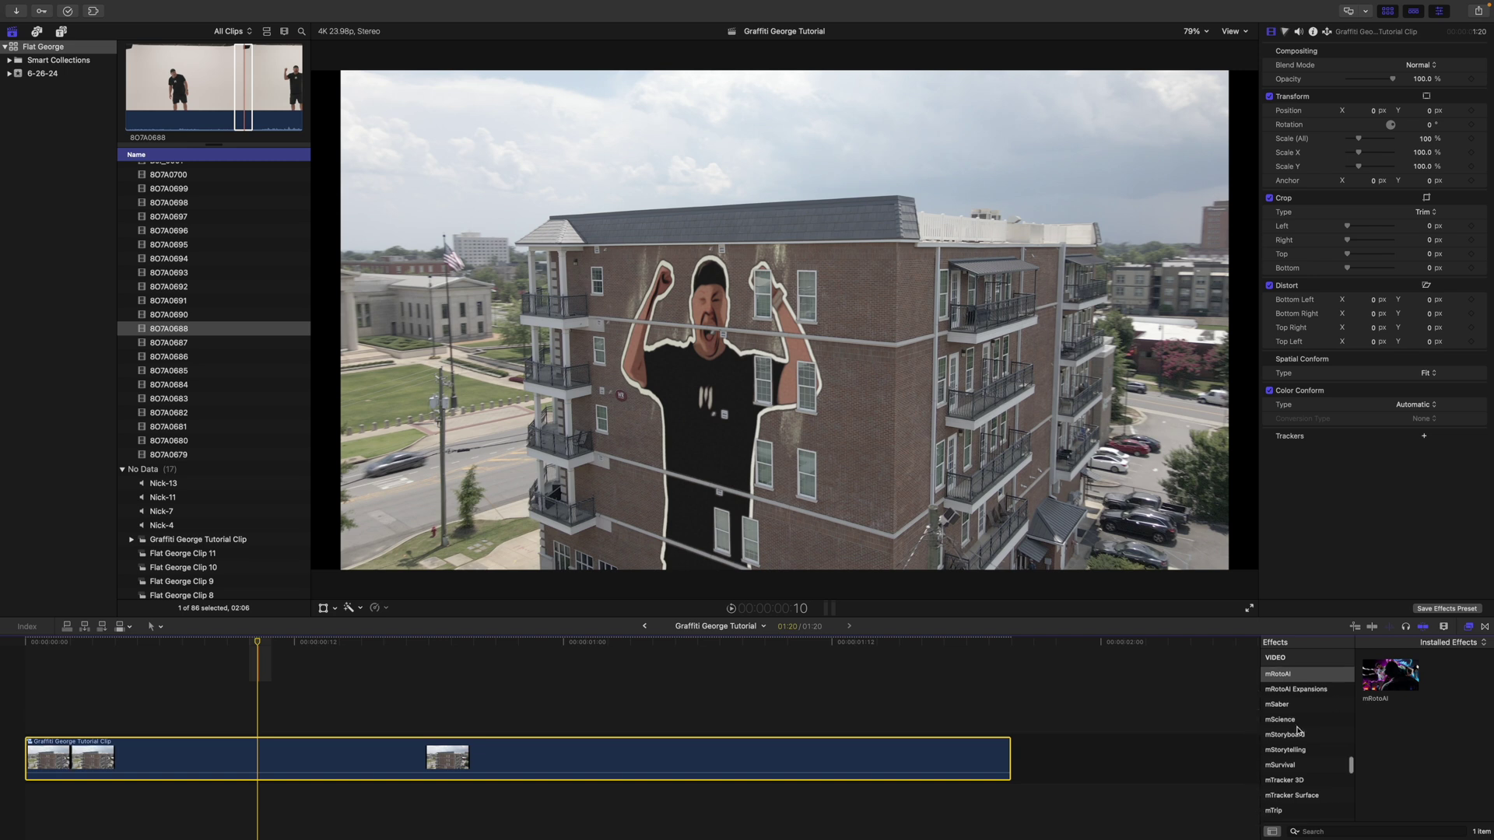
# - Apply the mFilmLook preset Aurora to the compound clip
pyautogui.scroll(5, 1296, 730)
pyautogui.scroll(5, 1298, 730)
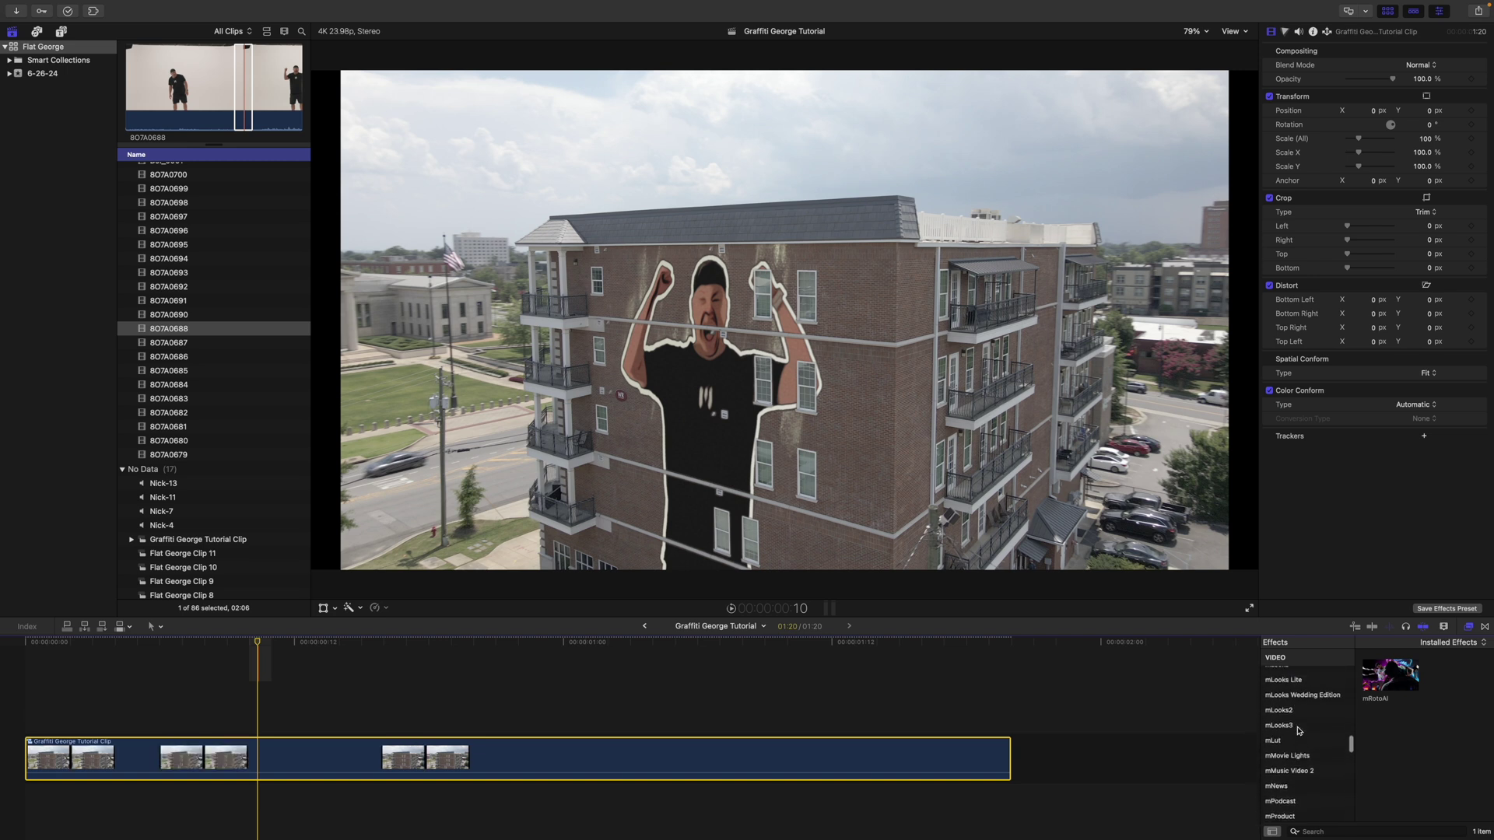
pyautogui.click(1284, 710)
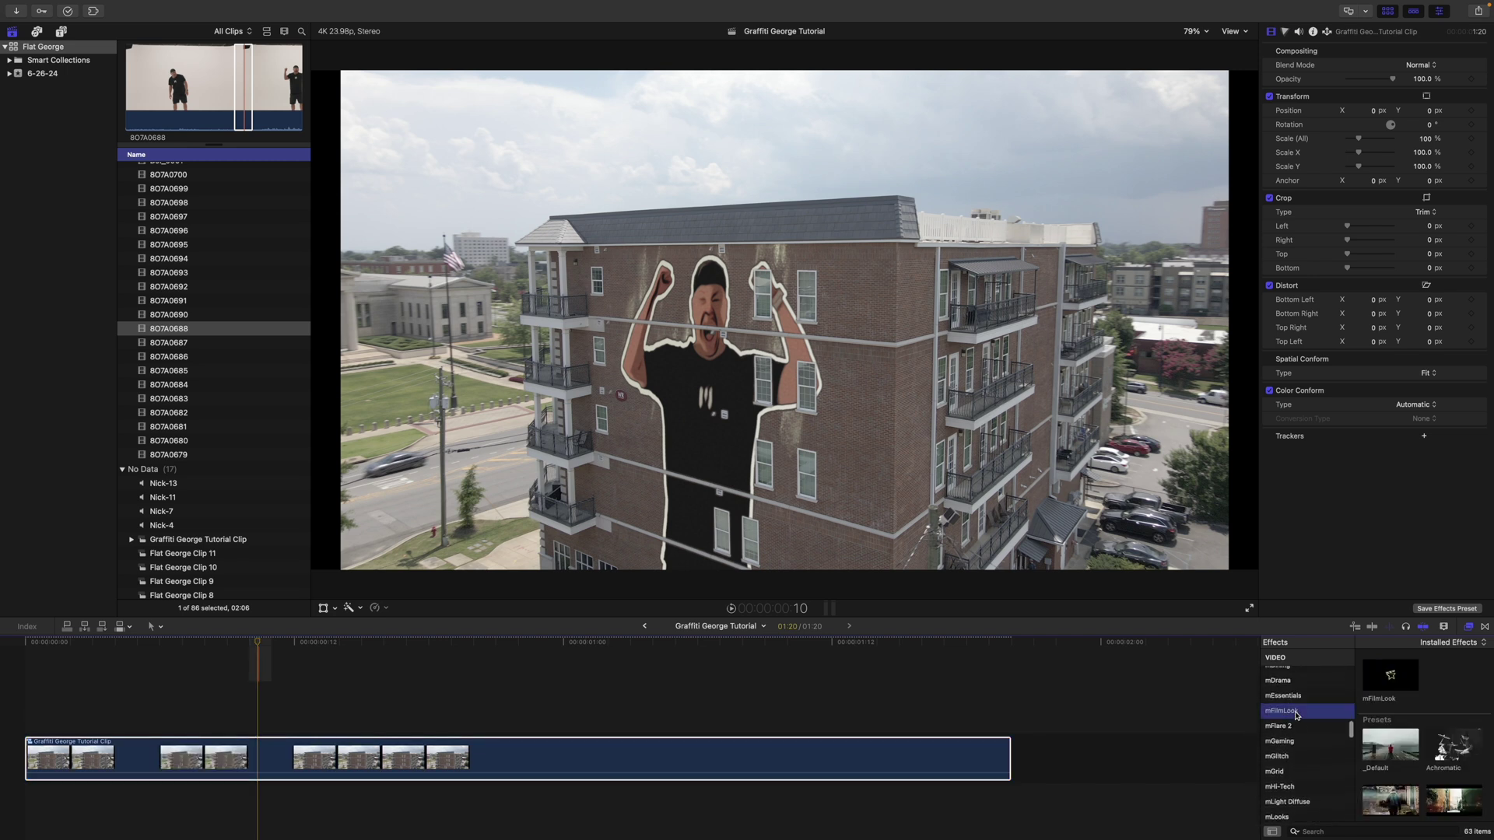
pyautogui.scroll(-2, 1414, 711)
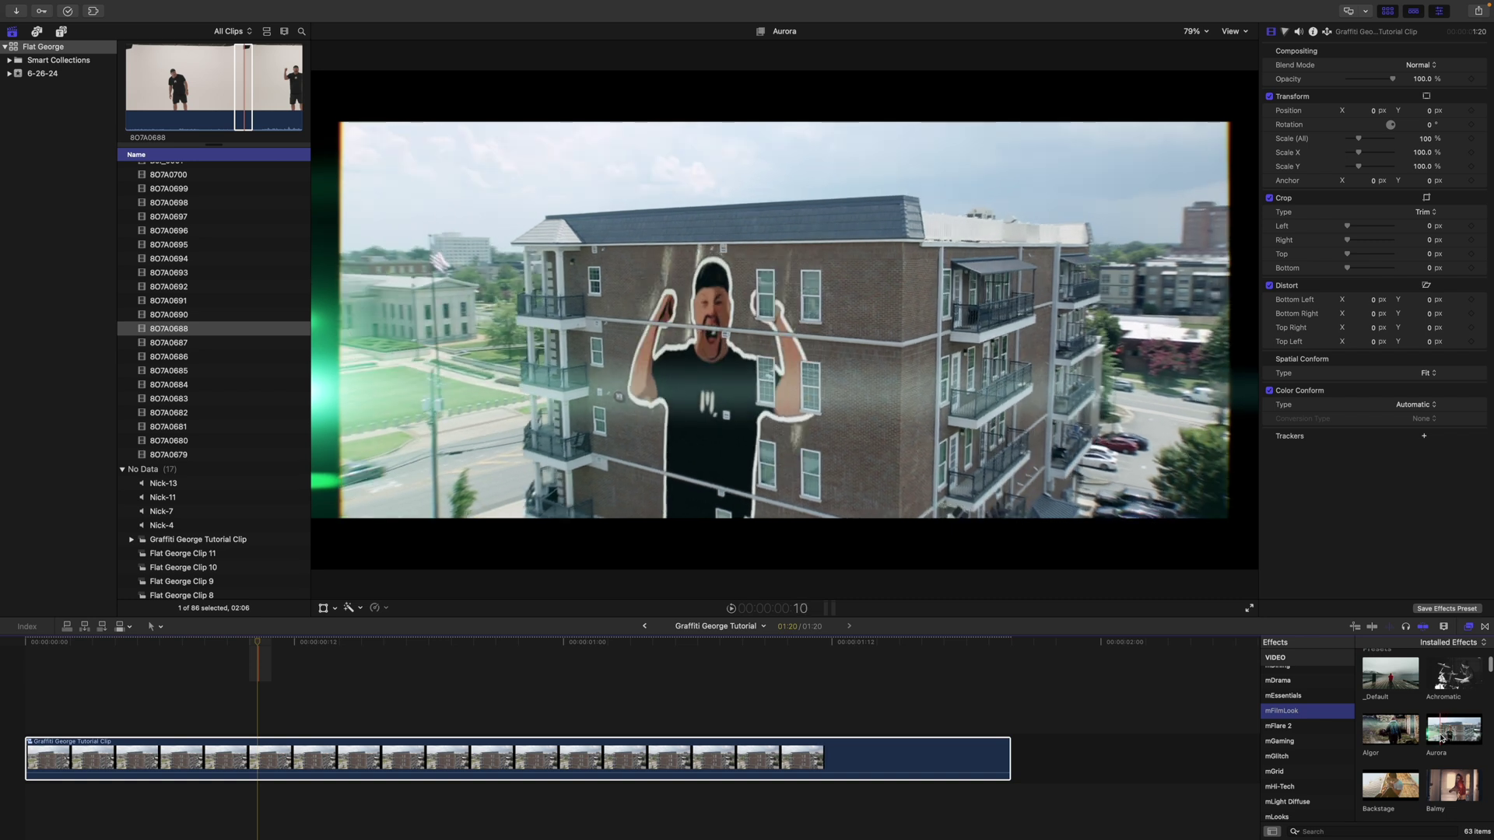
pyautogui.scroll(-1, 1440, 735)
pyautogui.moveTo(1447, 705); pyautogui.dragTo(270, 768)
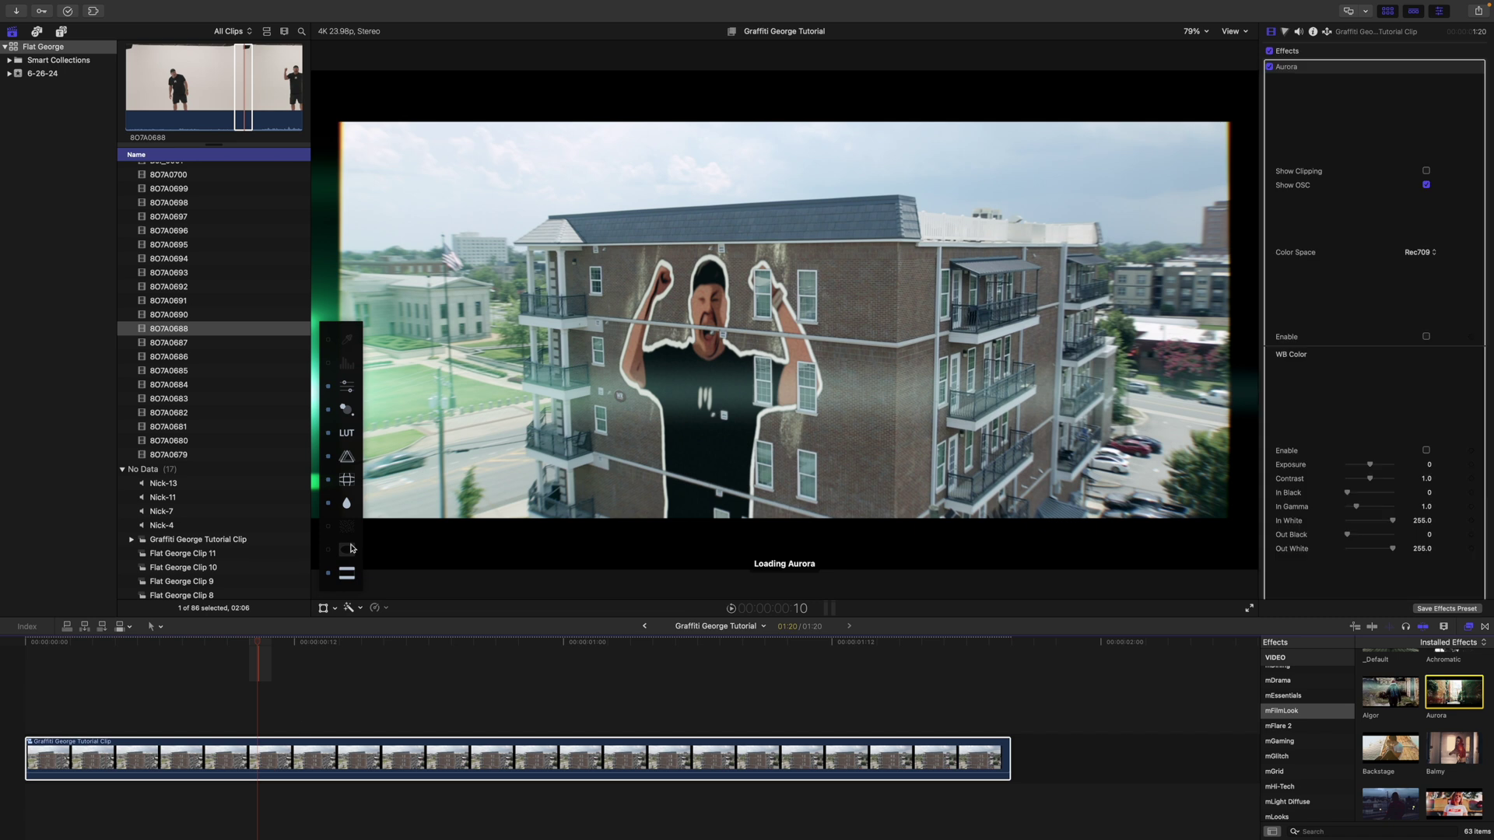
# - Turn off the Aurora look's green light flare and thin the letterbox bars to an aspect of about 2.13
pyautogui.click(329, 411)
pyautogui.click(347, 573)
pyautogui.moveTo(786, 524); pyautogui.dragTo(788, 553)
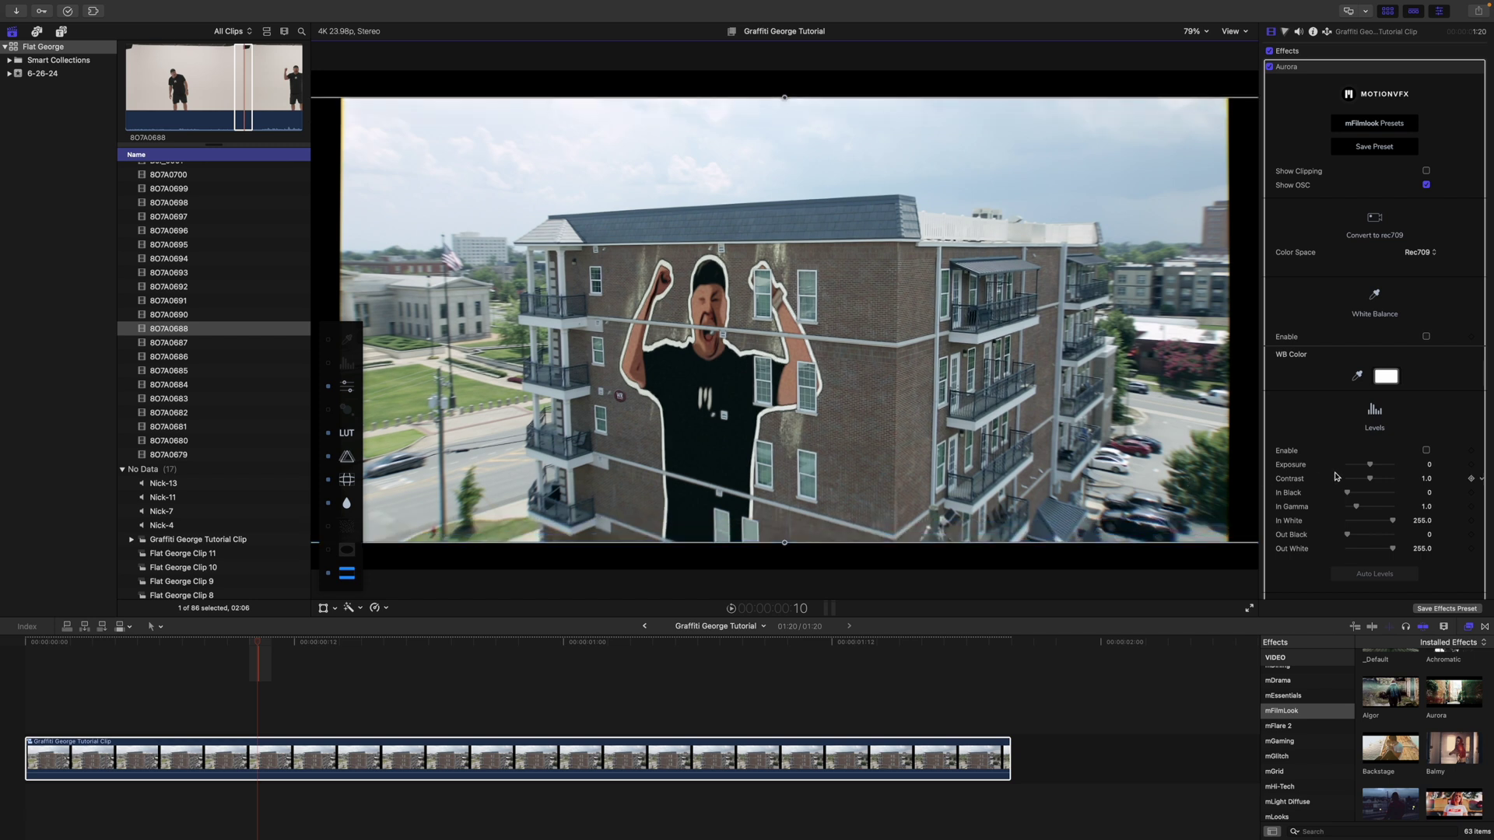
# - Enable Levels in the Aurora look and fine-tune the black and white points for brighter highlights and more contrast
pyautogui.click(347, 365)
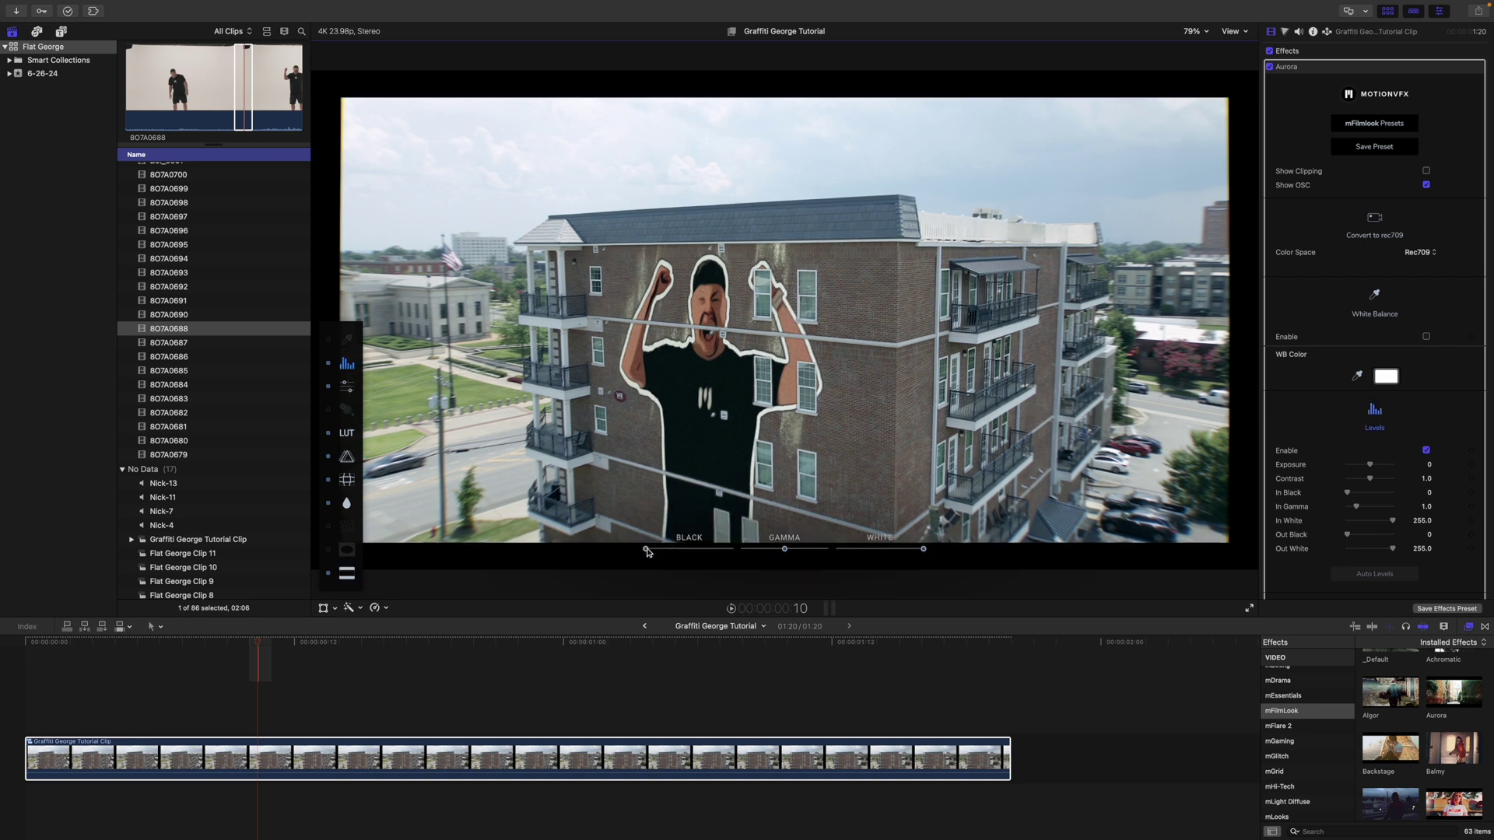
pyautogui.moveTo(648, 551); pyautogui.dragTo(651, 553)
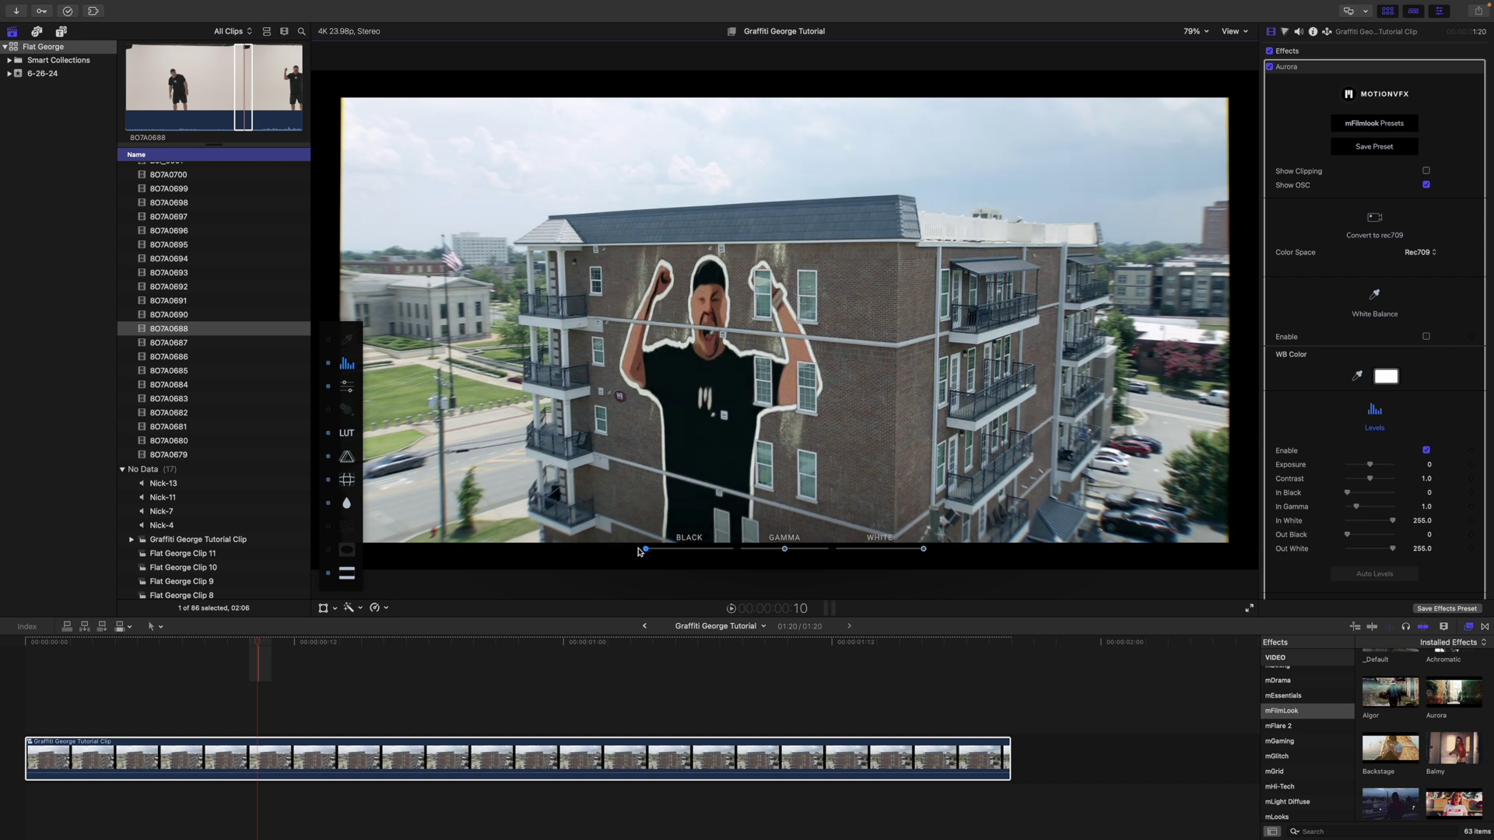
pyautogui.moveTo(920, 554); pyautogui.dragTo(915, 553)
# - Set the letterbox Position Offset to 0.03 to reframe the building, and return to the start of the timeline
pyautogui.scroll(-1, 1306, 485)
pyautogui.scroll(-15, 1315, 490)
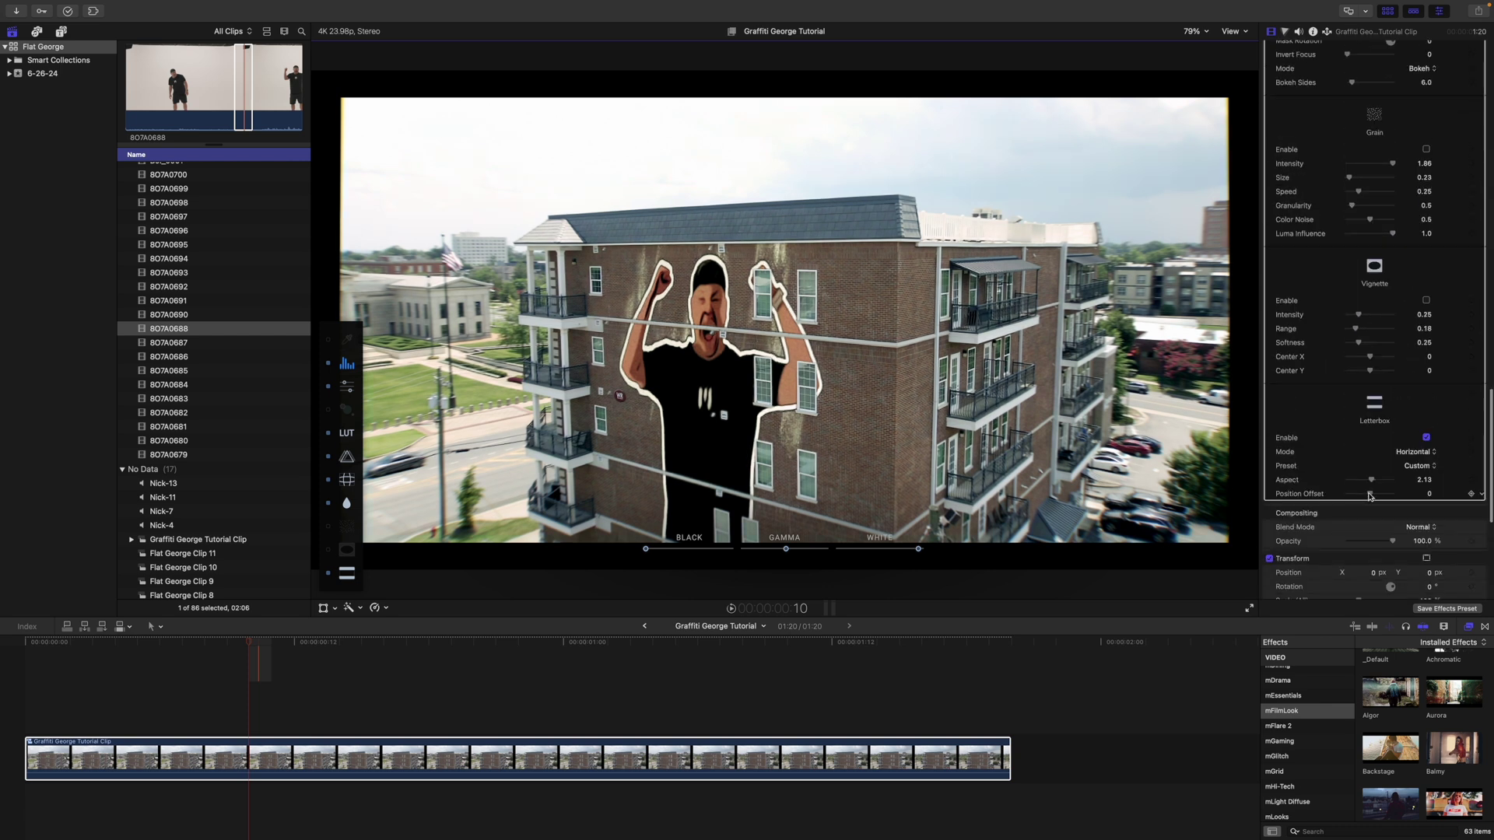
pyautogui.moveTo(1373, 496); pyautogui.dragTo(1379, 498)
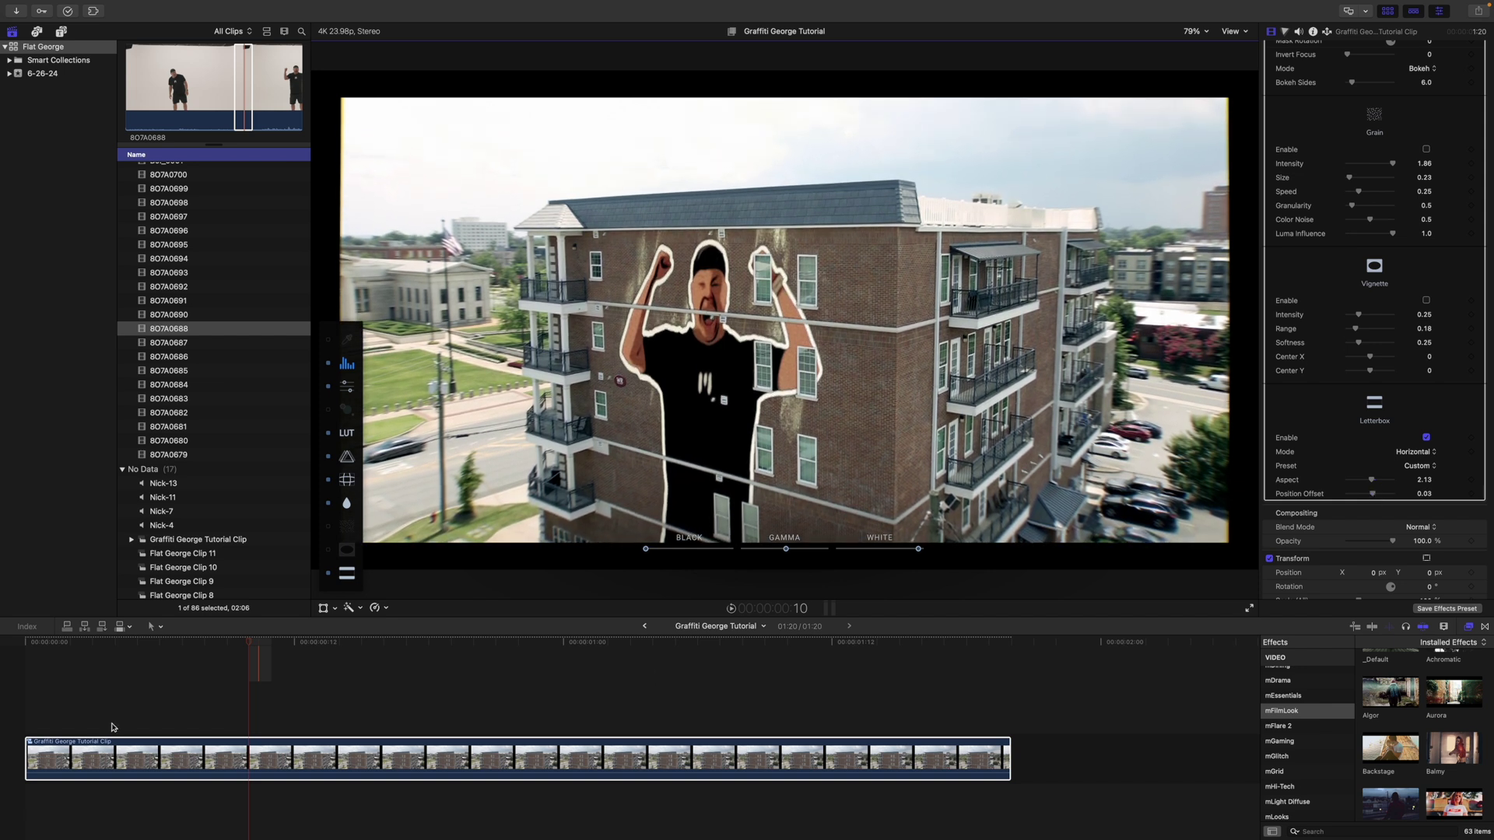
pyautogui.press('Home')
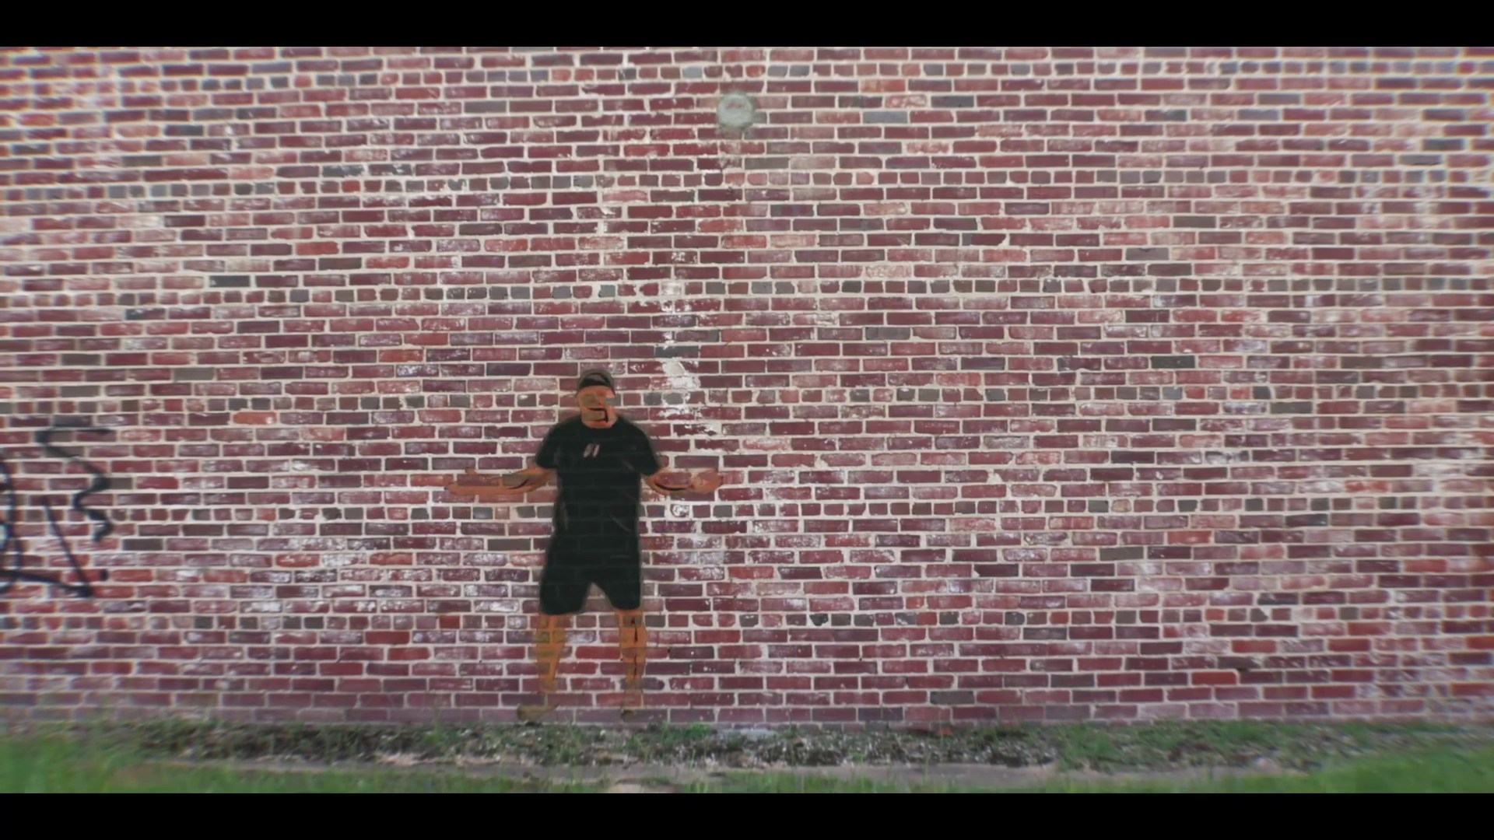